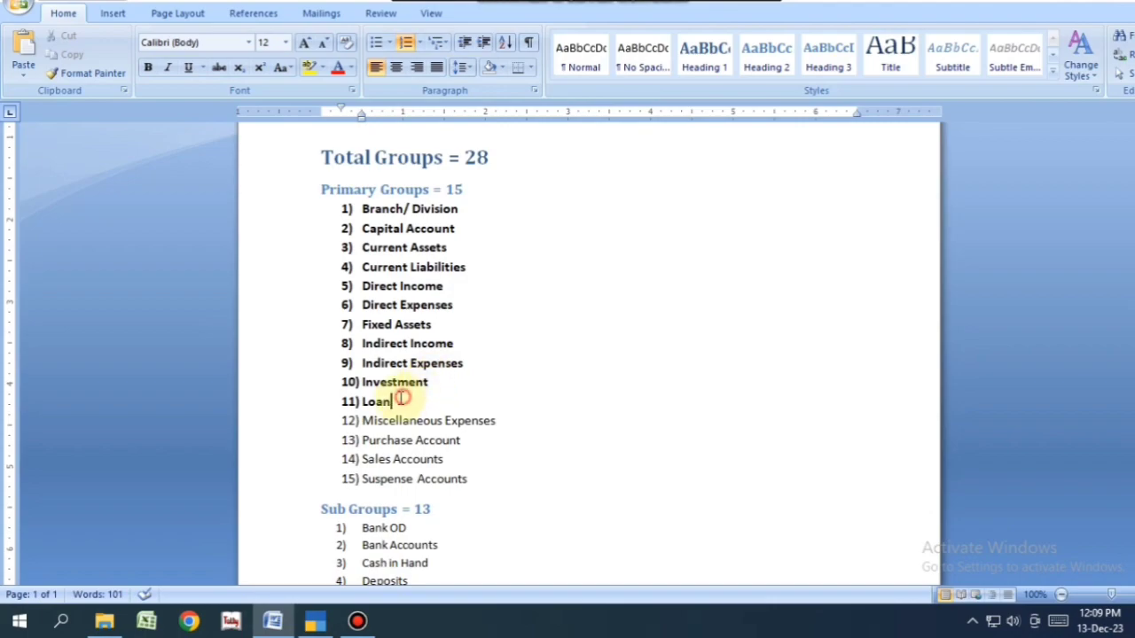
- Highlight primary groups 1 to 11 together, and each of Miscellaneous Expenses, Purchase Account, Sales Accounts and Suspense Accounts in the list
{"action": "left_click_drag", "start_coordinate": [391, 402], "coordinate": [360, 210]}
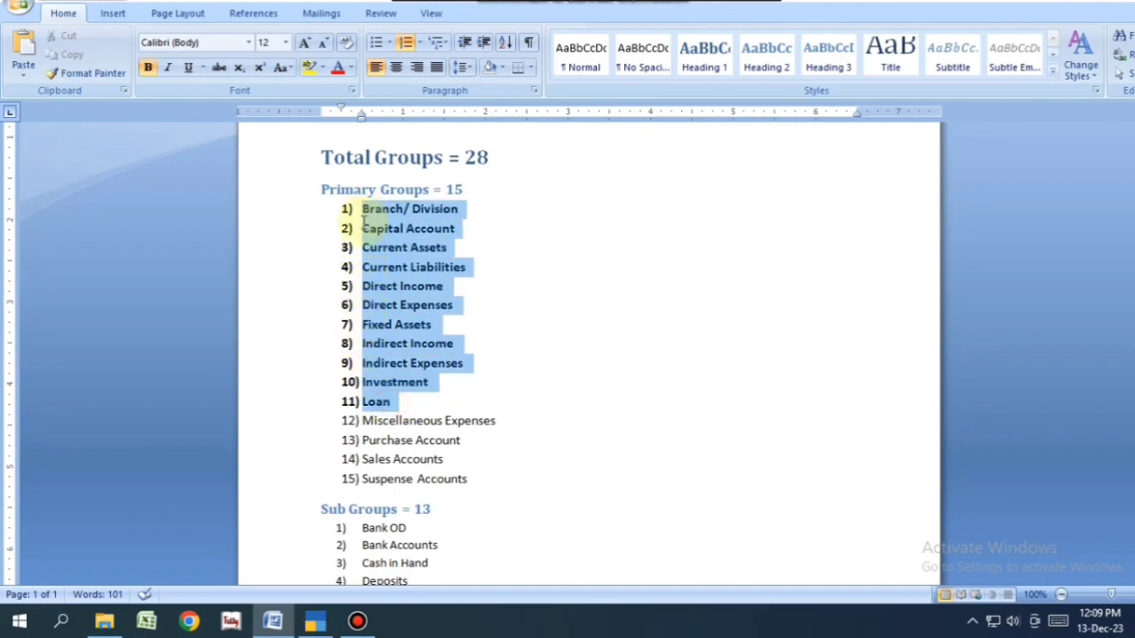
{"action": "left_click", "coordinate": [474, 422]}
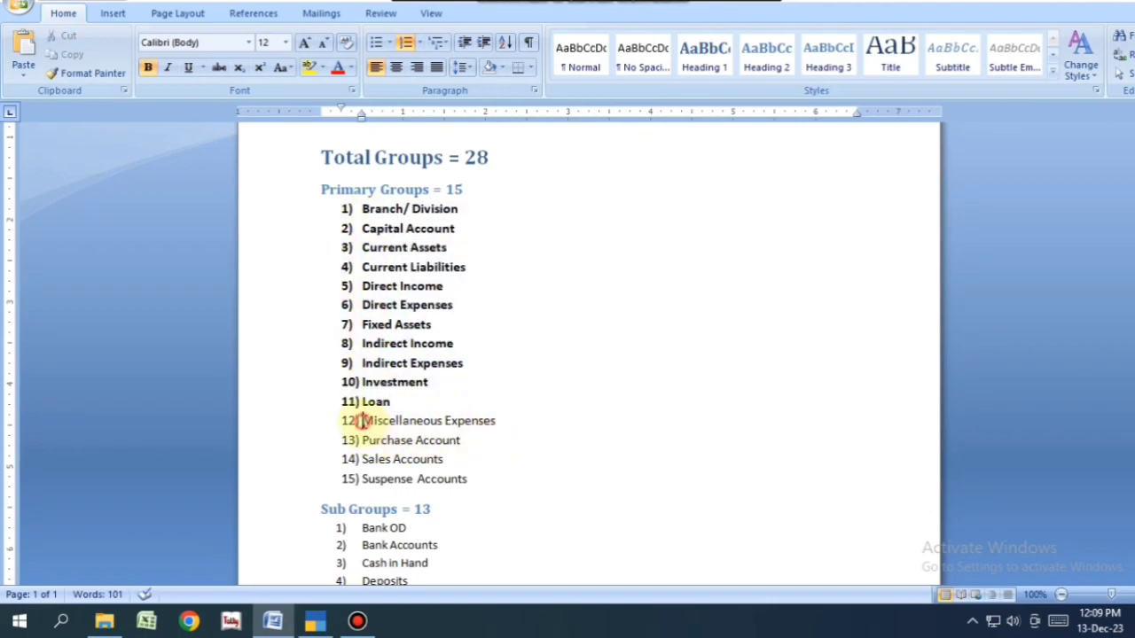
{"action": "left_click_drag", "start_coordinate": [361, 421], "coordinate": [495, 422]}
{"action": "left_click_drag", "start_coordinate": [361, 440], "coordinate": [489, 444]}
{"action": "left_click_drag", "start_coordinate": [365, 459], "coordinate": [443, 459]}
{"action": "left_click_drag", "start_coordinate": [364, 479], "coordinate": [469, 482]}
{"action": "left_click", "coordinate": [489, 486]}
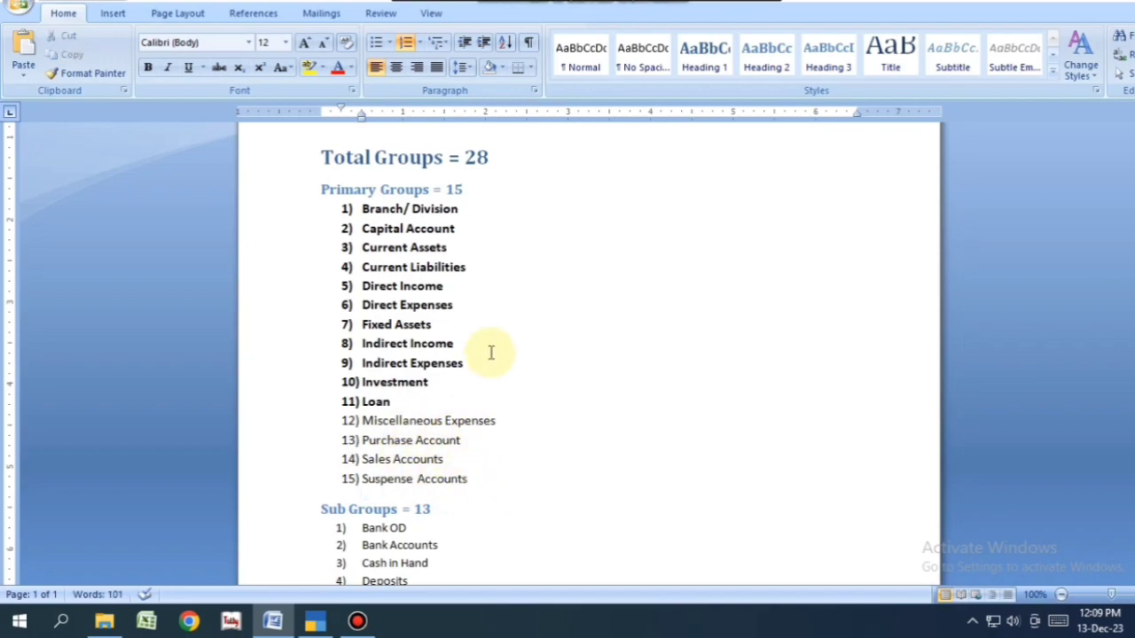
- Highlight the Miscellaneous Expenses entry, its Hindi explanation and its Shop License and Legal Advisor examples
{"action": "left_click", "coordinate": [365, 421]}
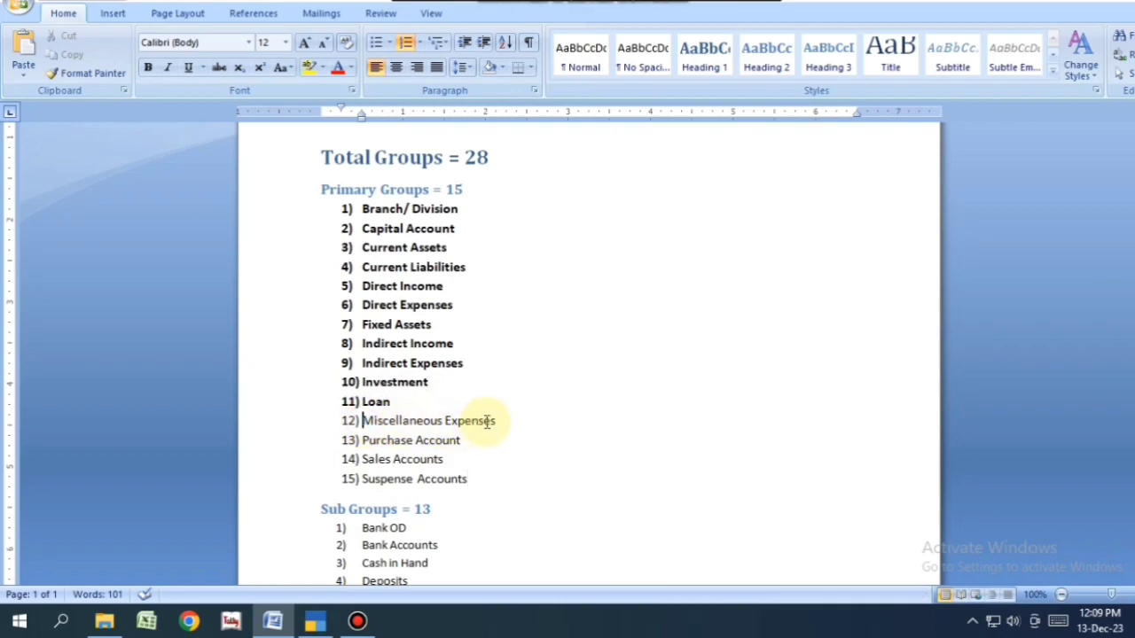
{"action": "left_click_drag", "start_coordinate": [502, 420], "coordinate": [363, 421]}
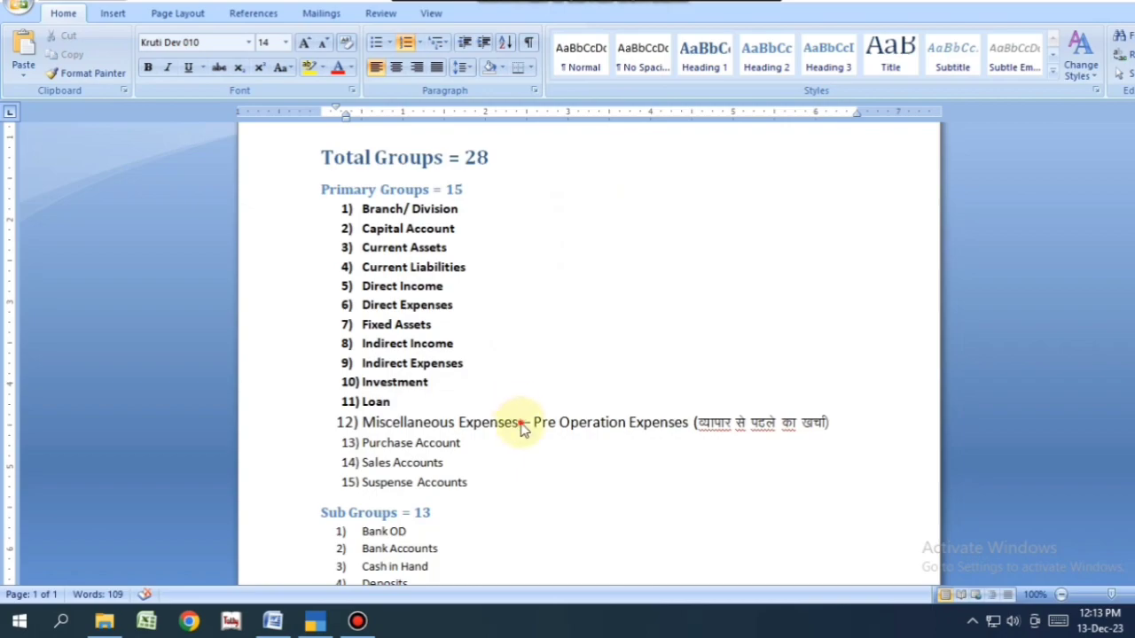
{"action": "left_click_drag", "start_coordinate": [530, 422], "coordinate": [824, 424]}
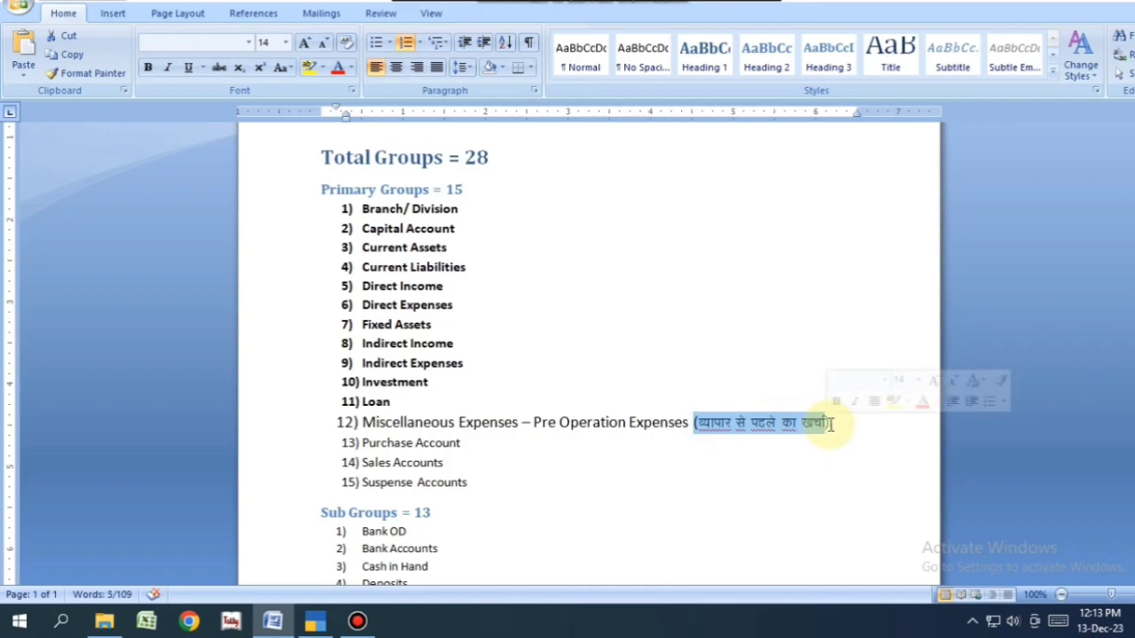
{"action": "left_click", "coordinate": [833, 424]}
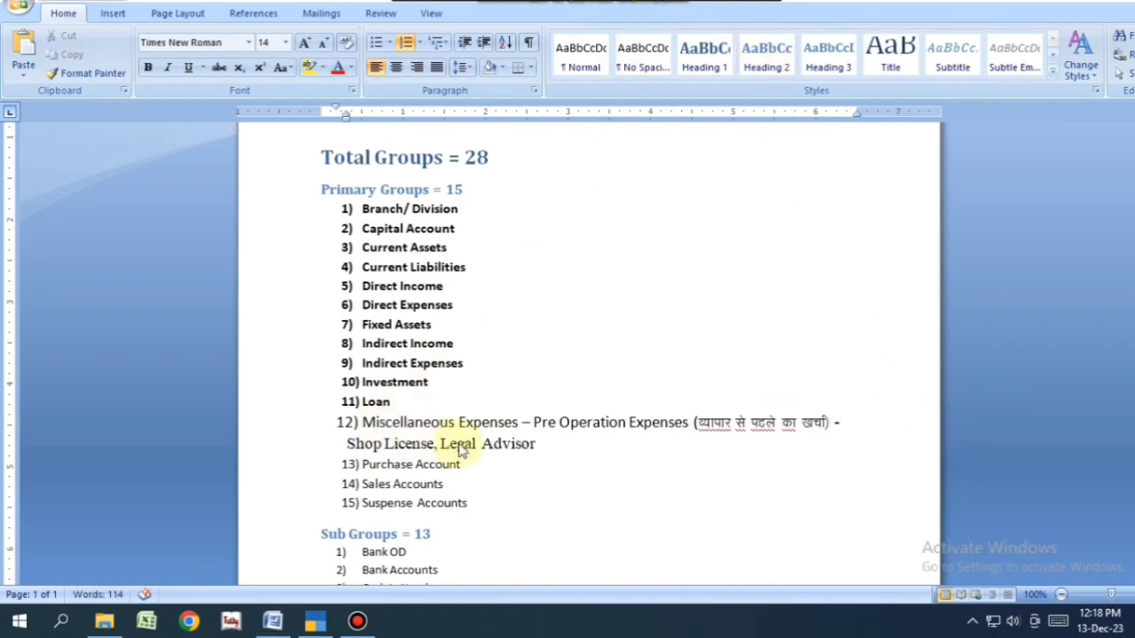
{"action": "left_click_drag", "start_coordinate": [443, 443], "coordinate": [536, 443]}
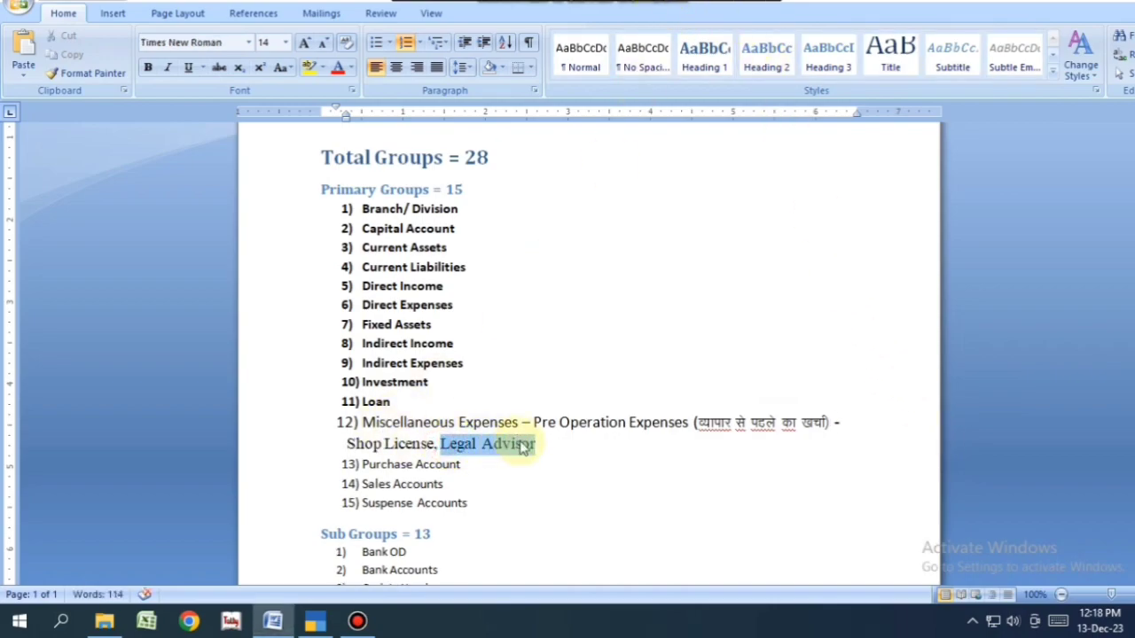
{"action": "left_click_drag", "start_coordinate": [342, 443], "coordinate": [564, 445]}
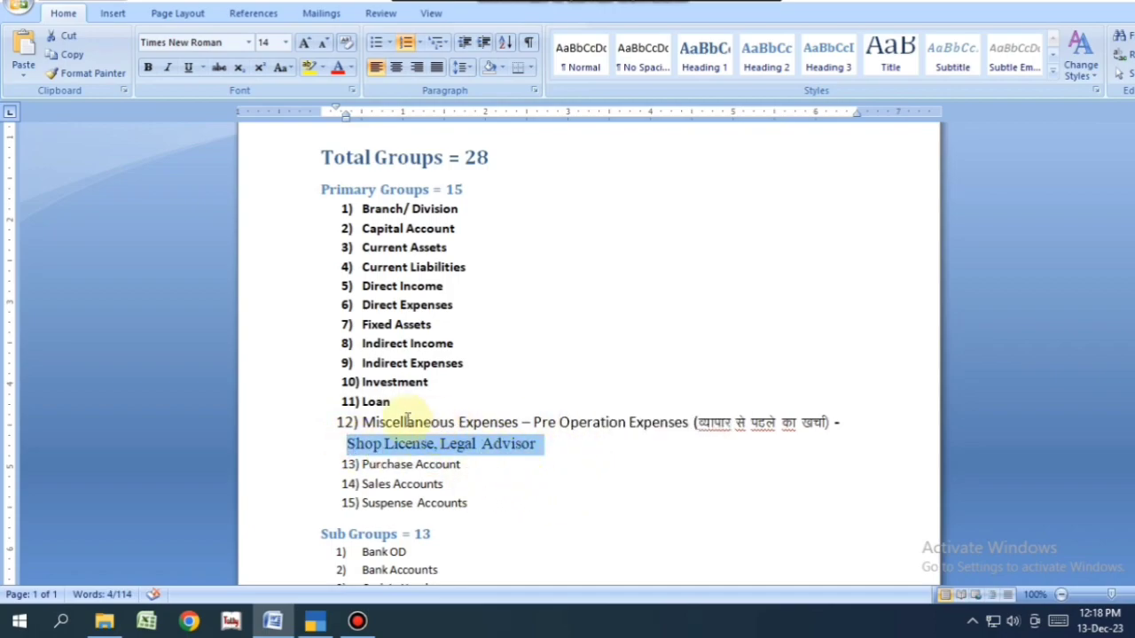
{"action": "left_click", "coordinate": [364, 423]}
{"action": "left_click_drag", "start_coordinate": [410, 425], "coordinate": [508, 420]}
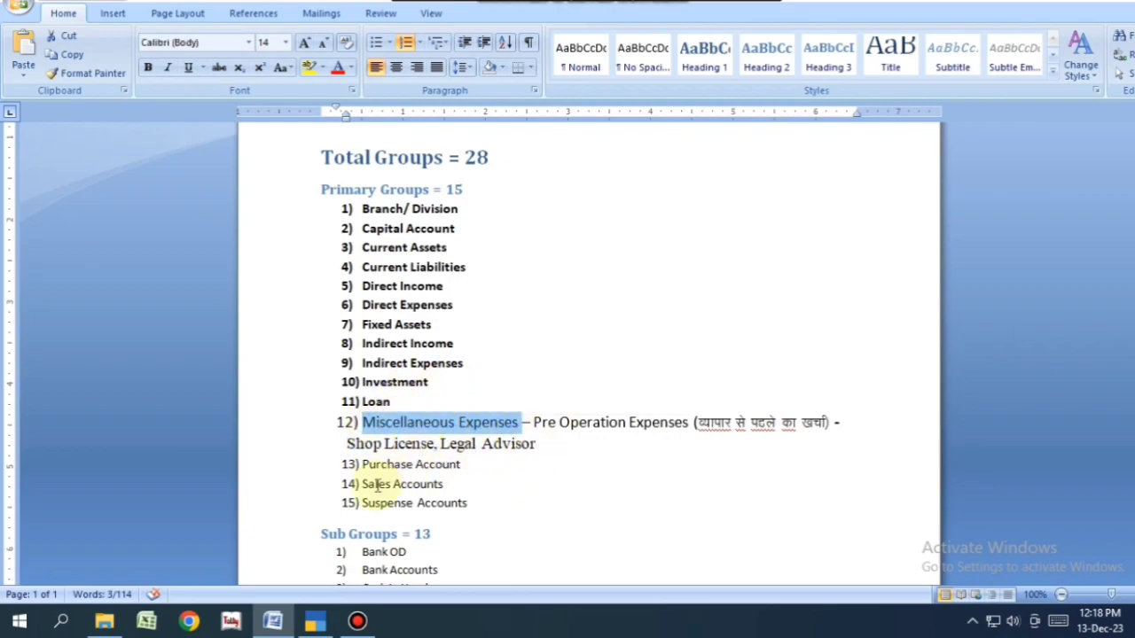
- Switch to TallyPrime and start a new ledger master named Shop License
{"action": "left_click", "coordinate": [315, 620]}
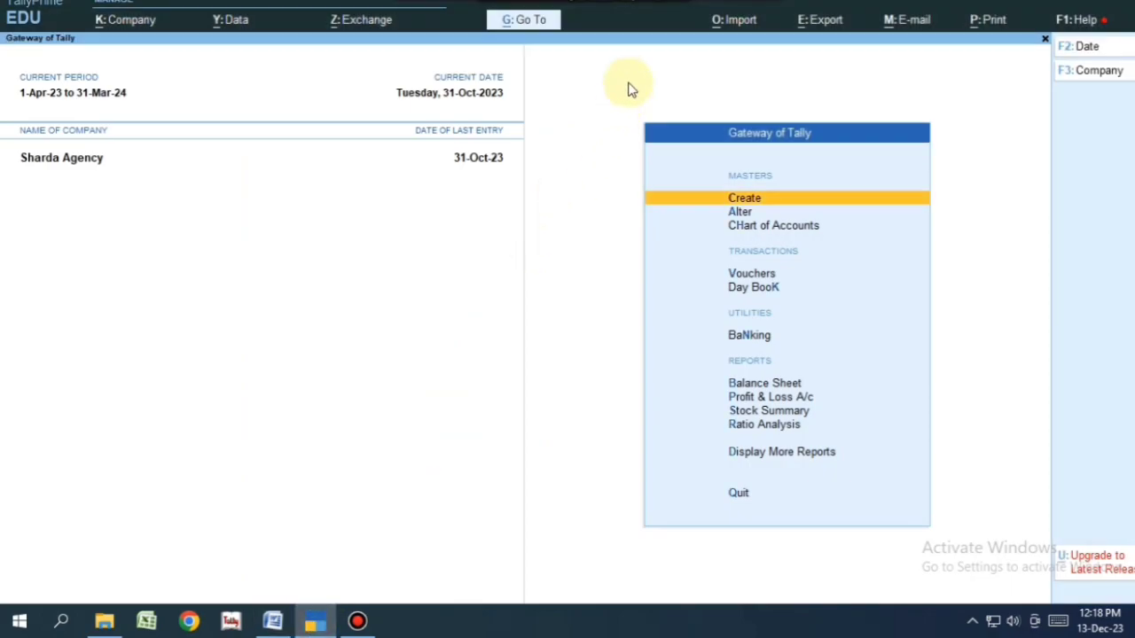
{"action": "left_click", "coordinate": [473, 330]}
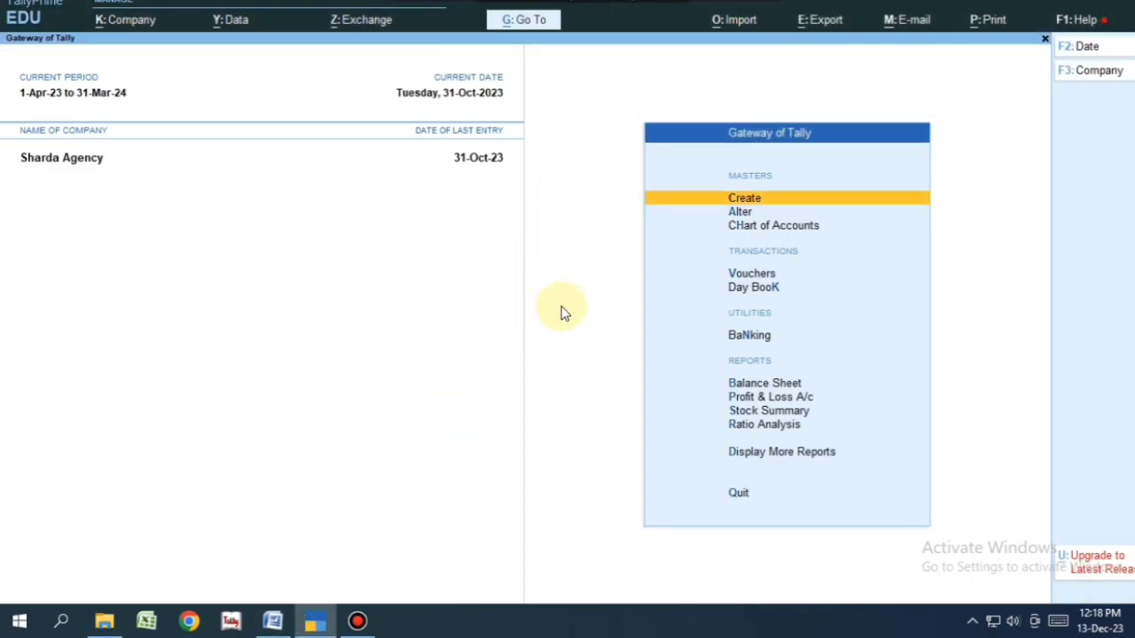
{"action": "key", "text": "Return"}
{"action": "key", "text": "Down"}
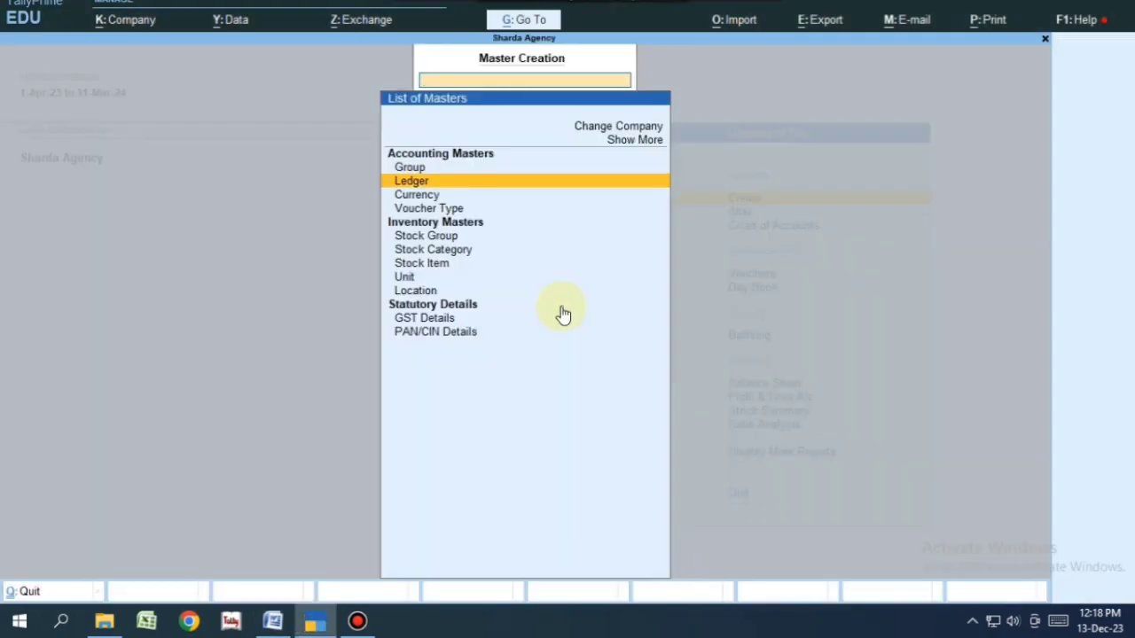
{"action": "key", "text": "Return"}
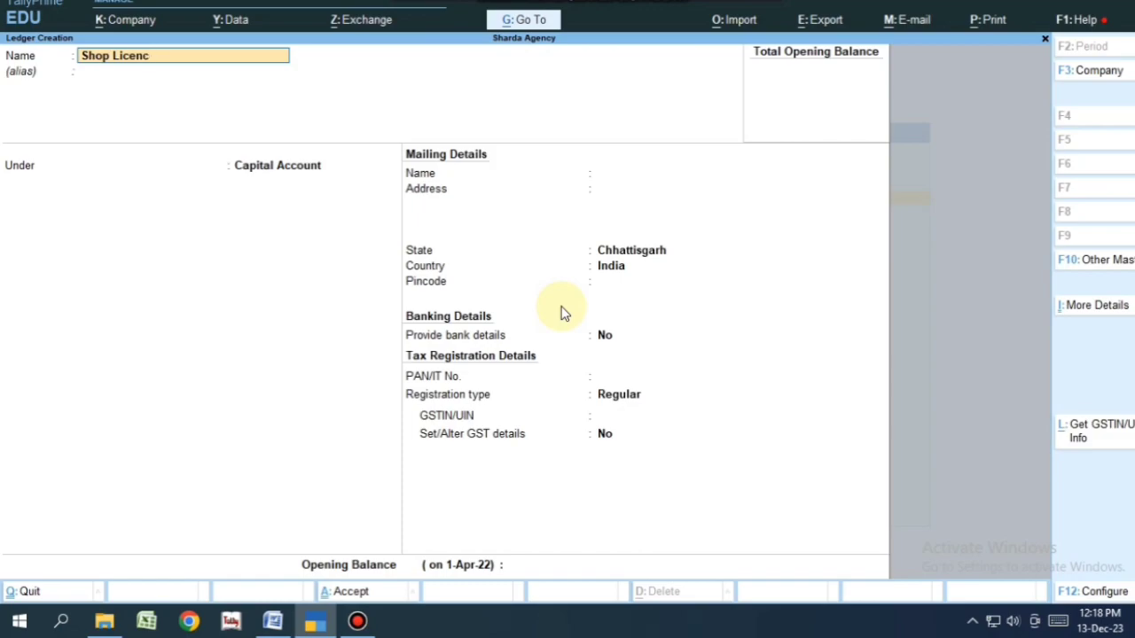
{"action": "key", "text": "Return"}
{"action": "key", "text": "Return"}
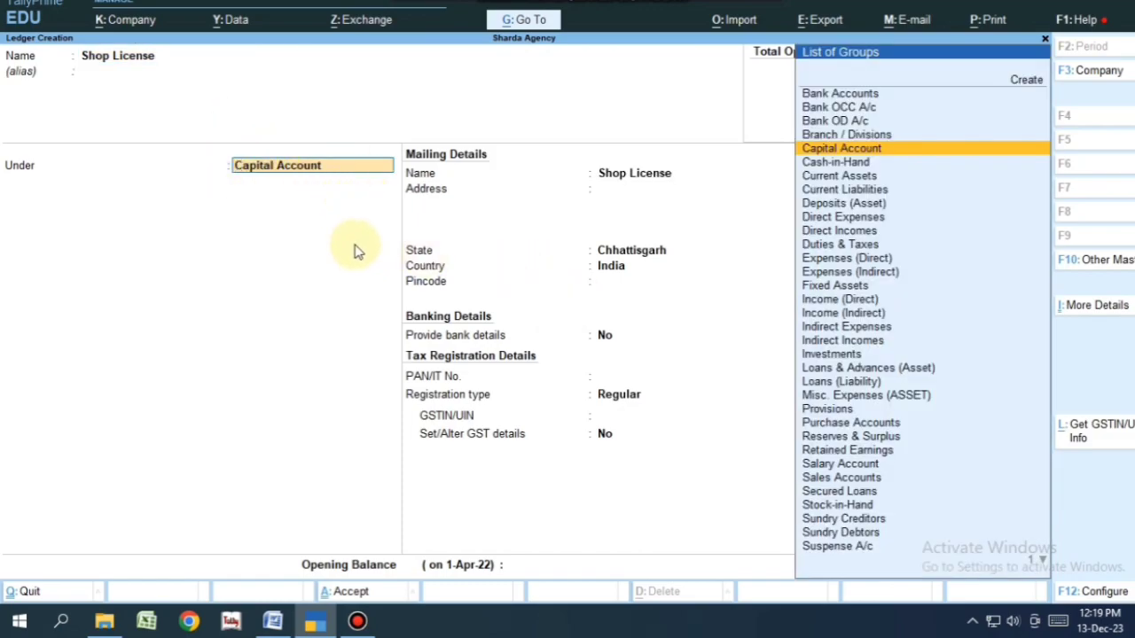
- Assign the Shop License ledger to the Misc. Expenses (ASSET) group and save it
{"action": "key", "text": "BackSpace"}
{"action": "type", "text": "Mis"}
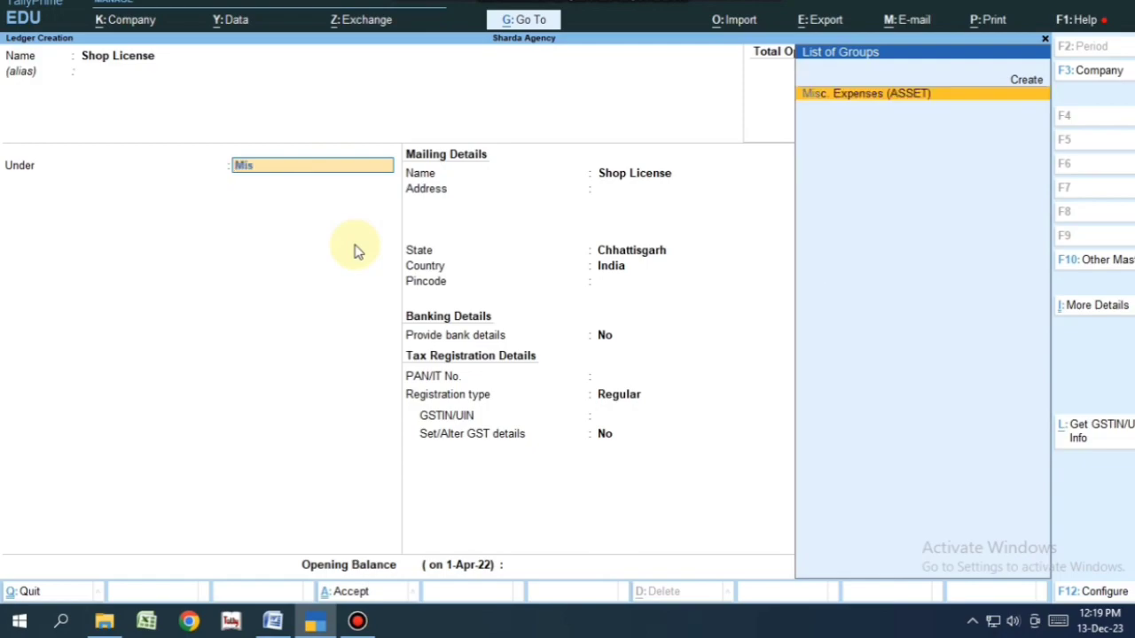
{"action": "left_click", "coordinate": [906, 96]}
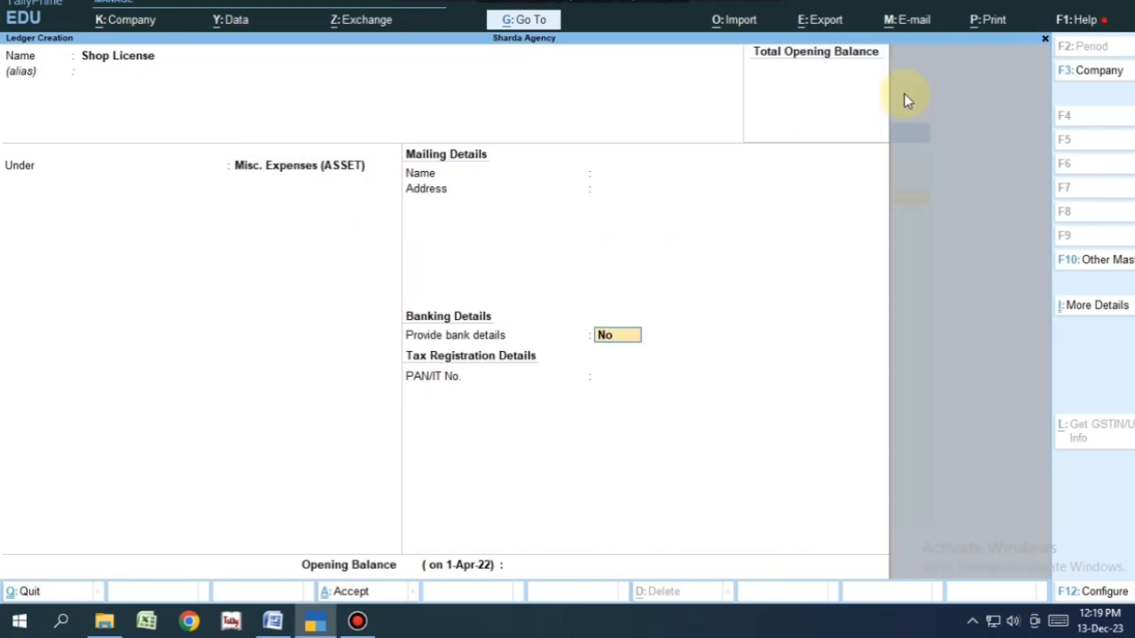
{"action": "key", "text": "ctrl+a"}
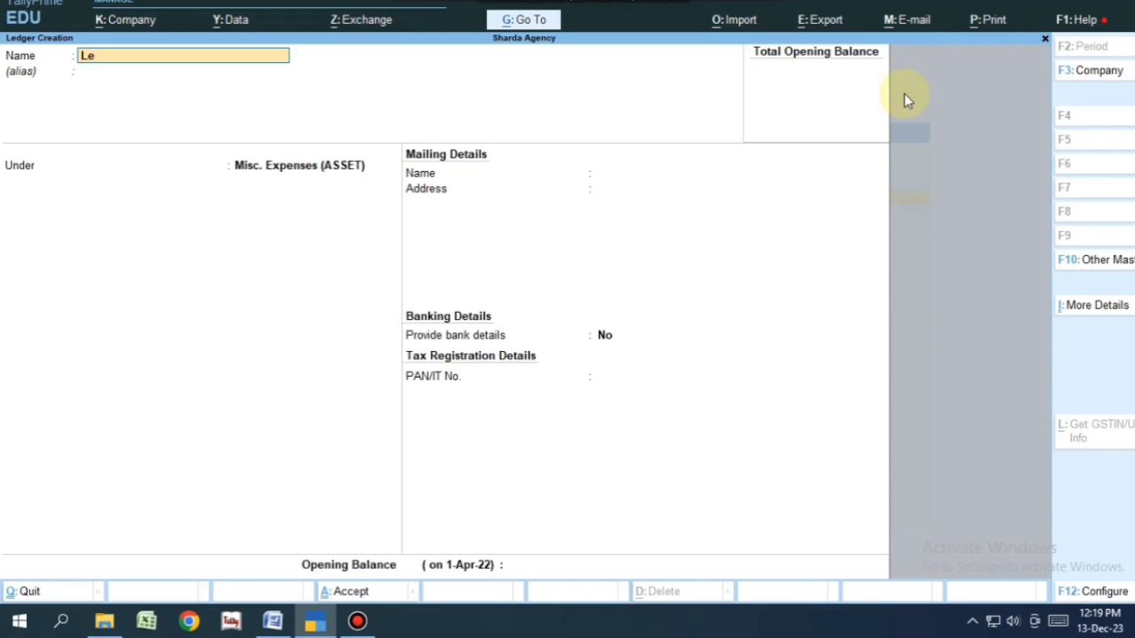
- Enter a ledger named Legal Advisor under Misc. Expenses (ASSET) and leave ledger creation
{"action": "type", "text": "Legal Advisor"}
{"action": "left_click", "coordinate": [404, 110]}
{"action": "key", "text": "Return"}
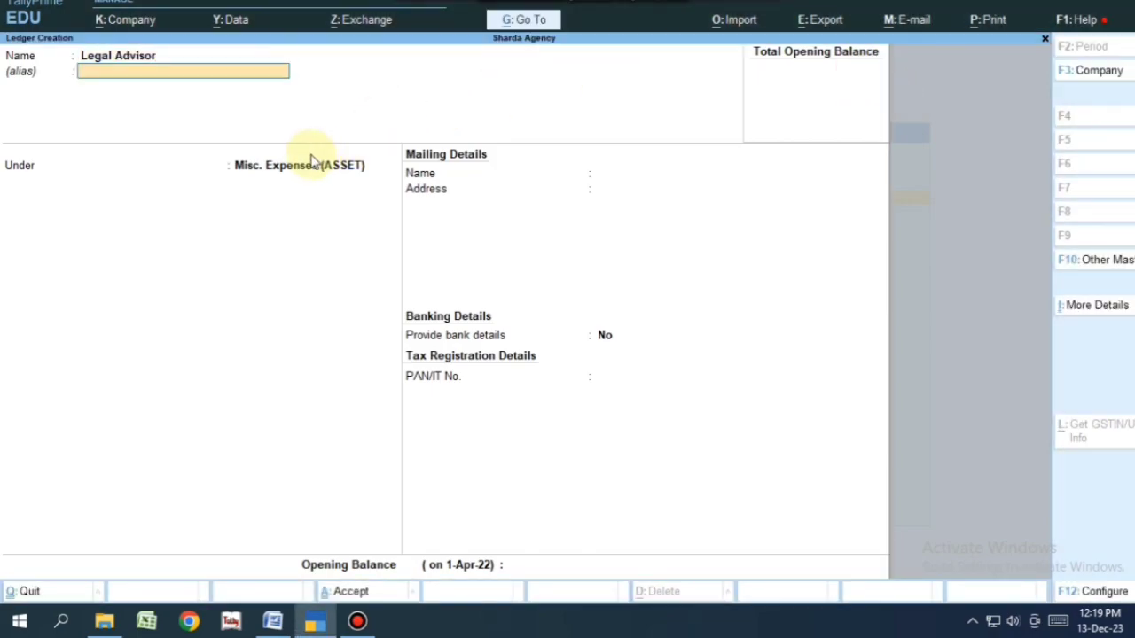
{"action": "left_click", "coordinate": [312, 163]}
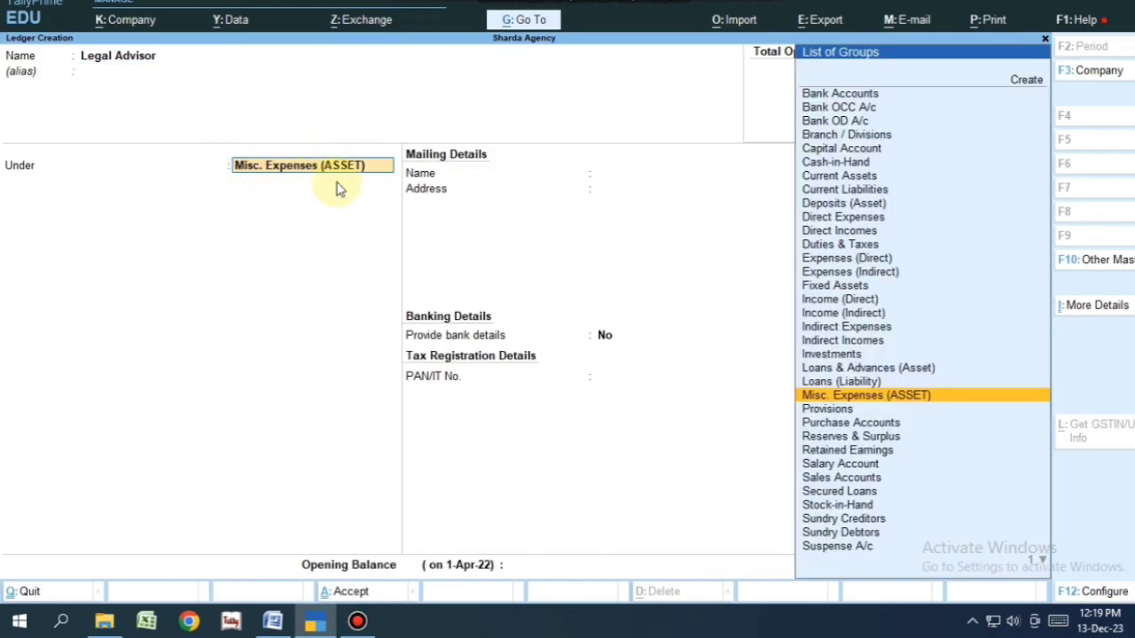
{"action": "key", "text": "Return"}
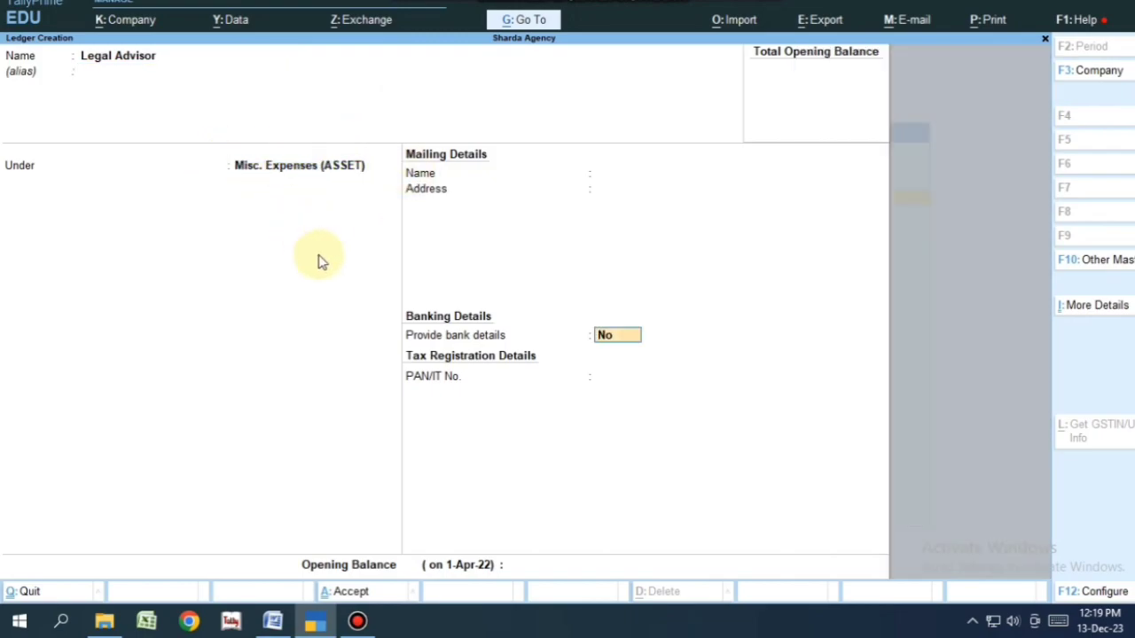
{"action": "key", "text": "ctrl+q"}
- Switch to the Word document and highlight the Purchase Account entry in the primary groups list
{"action": "left_click", "coordinate": [272, 623]}
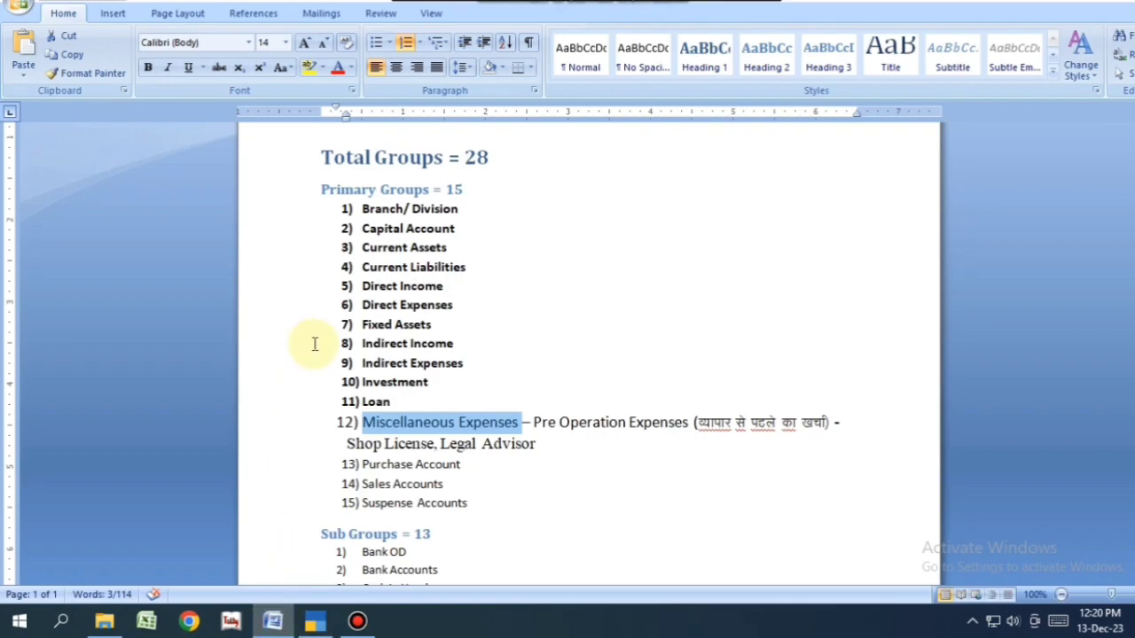
{"action": "left_click", "coordinate": [384, 443]}
{"action": "left_click_drag", "start_coordinate": [363, 464], "coordinate": [465, 465]}
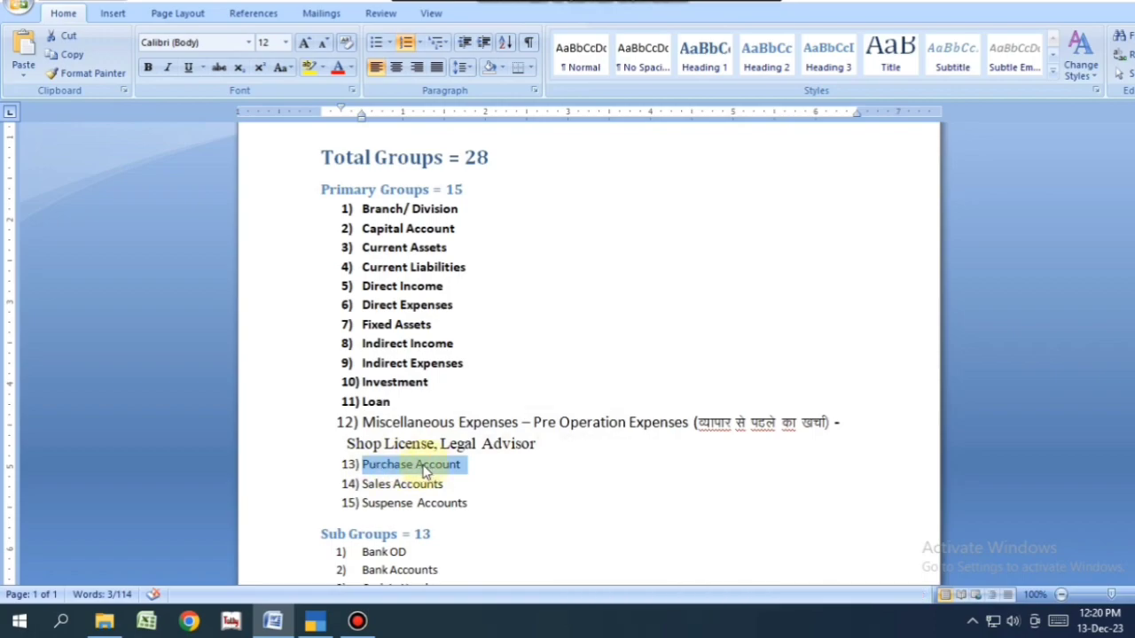
- Switch to TallyPrime and open a new Purchase voucher
{"action": "left_click", "coordinate": [315, 623]}
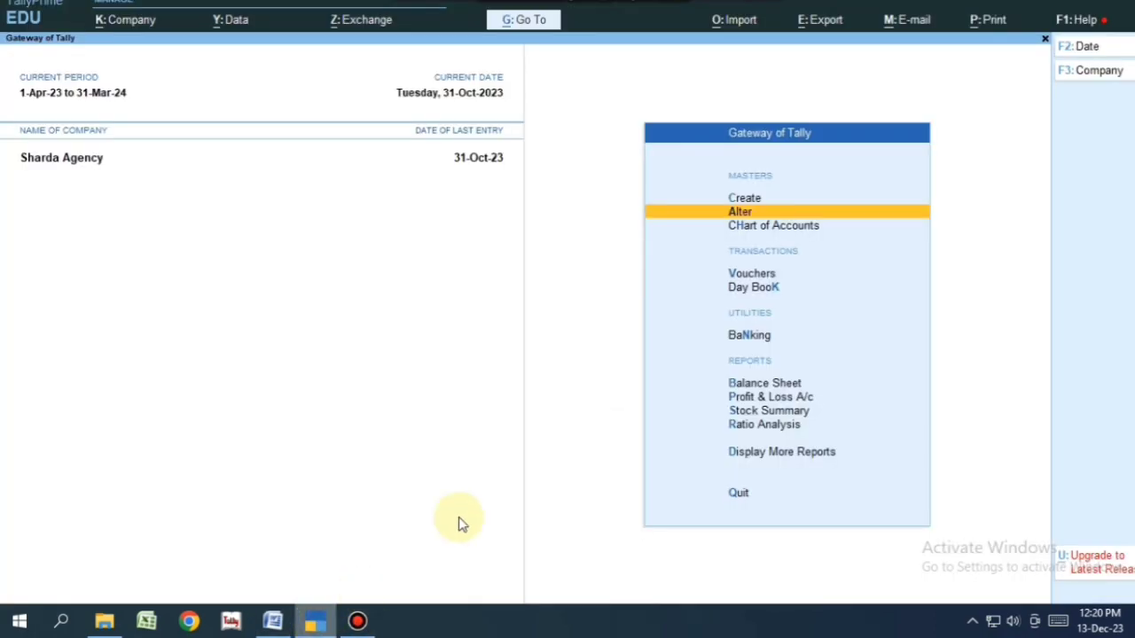
{"action": "key", "text": "Down"}
{"action": "key", "text": "Down"}
{"action": "key", "text": "Down"}
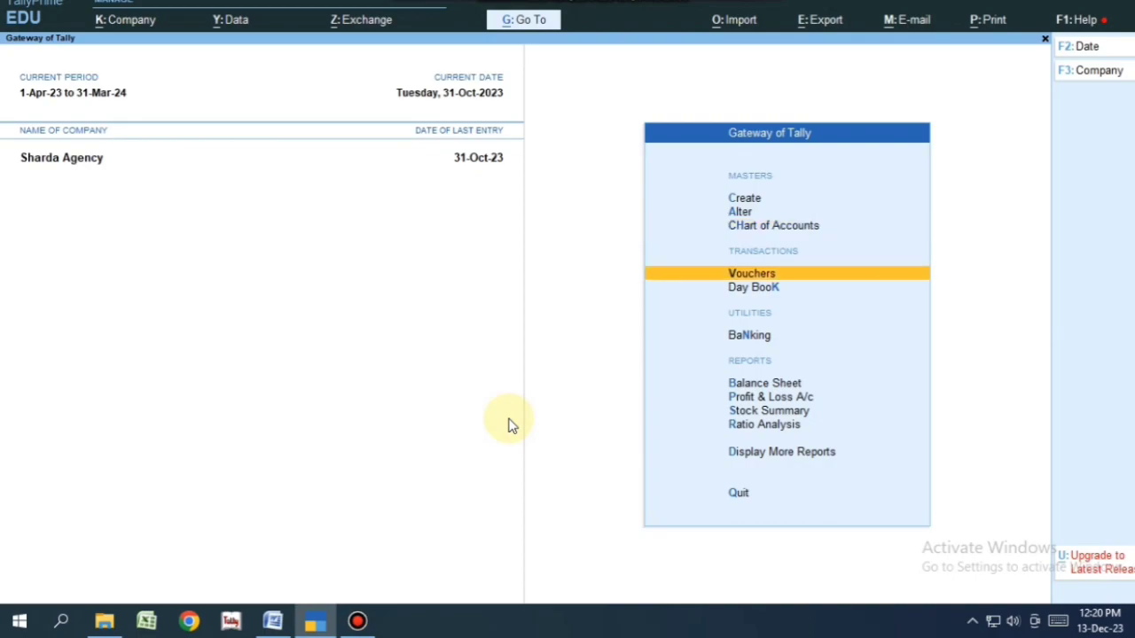
{"action": "key", "text": "Up"}
{"action": "key", "text": "Return"}
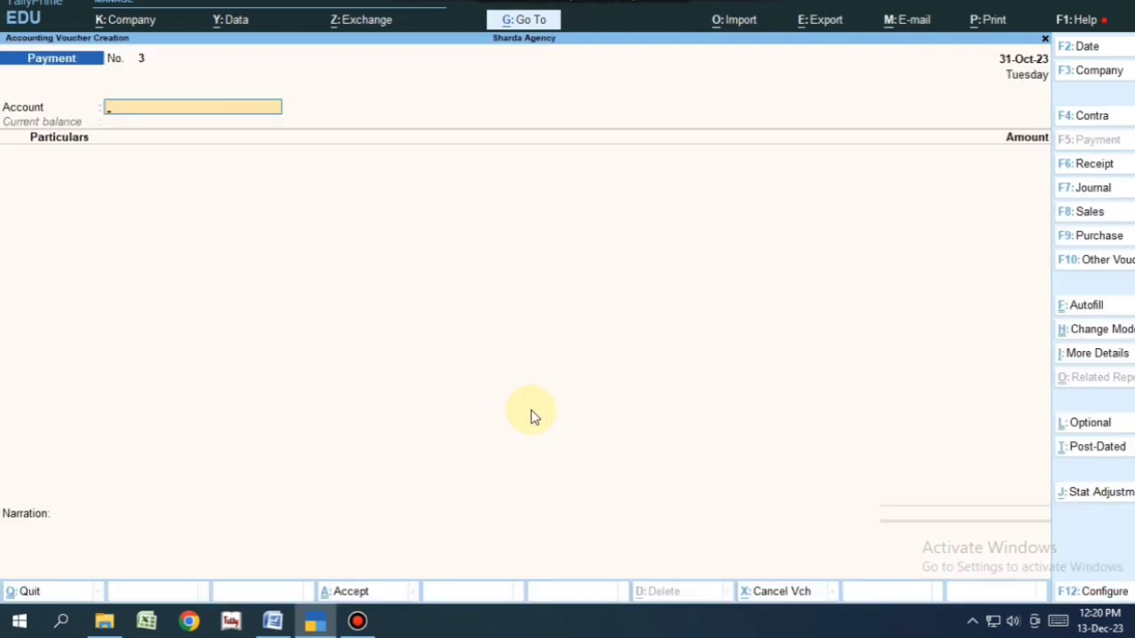
{"action": "key", "text": "F8"}
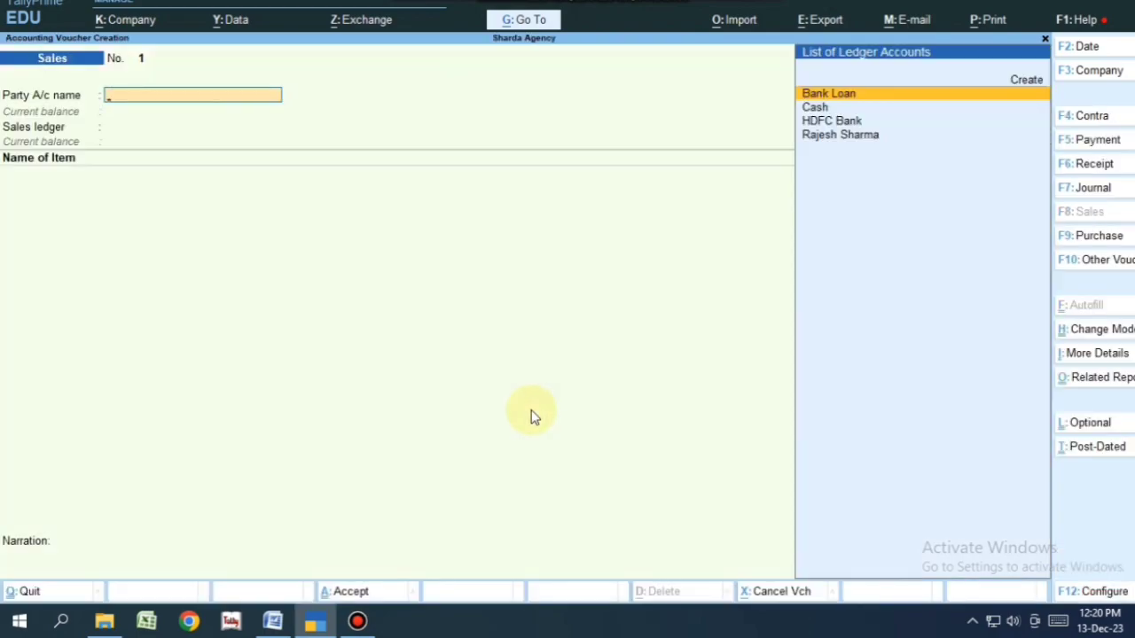
{"action": "key", "text": "F9"}
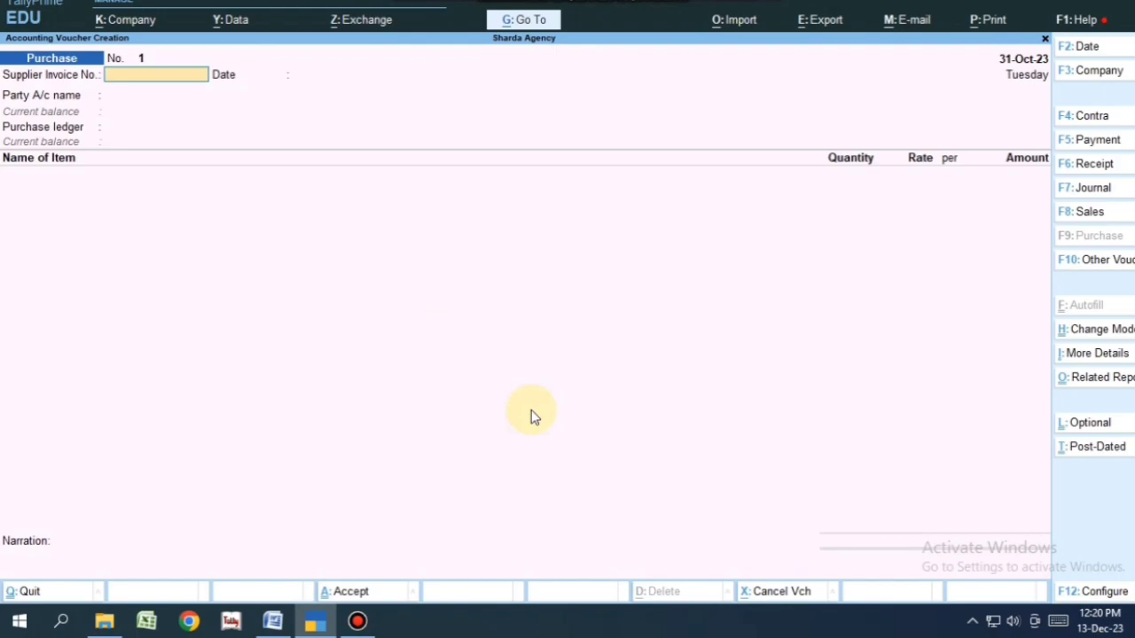
- Create a GST Purchase ledger under Purchase Accounts from the voucher's purchase ledger entry, and leave the voucher without recording it
{"action": "left_click", "coordinate": [115, 125]}
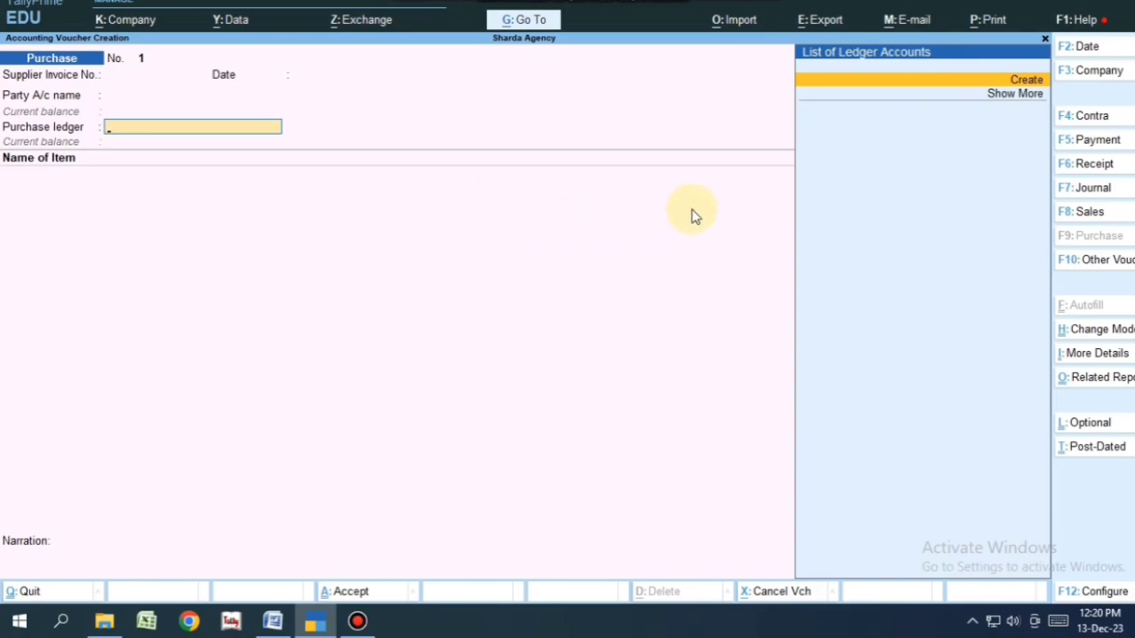
{"action": "key", "text": "Return"}
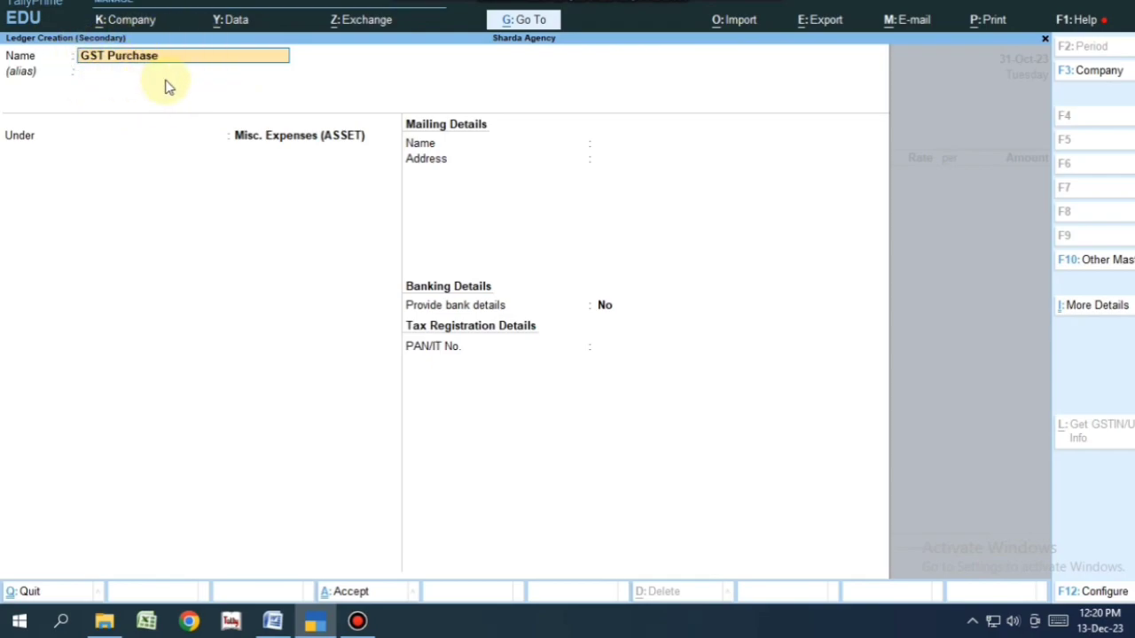
{"action": "key", "text": "Return"}
{"action": "key", "text": "Return"}
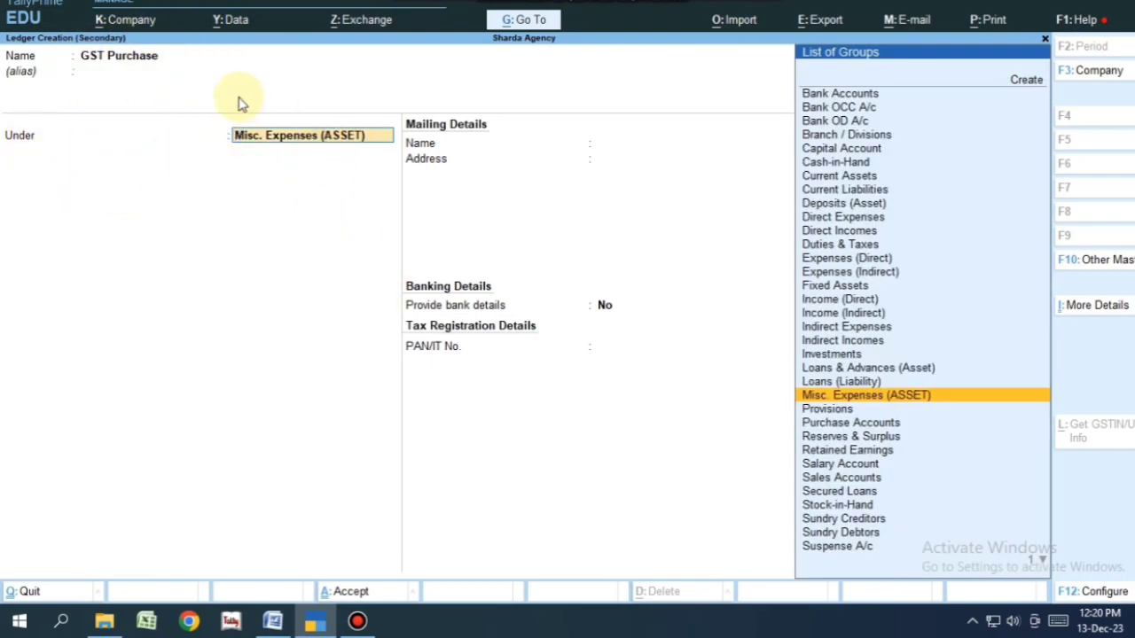
{"action": "type", "text": "Pur"}
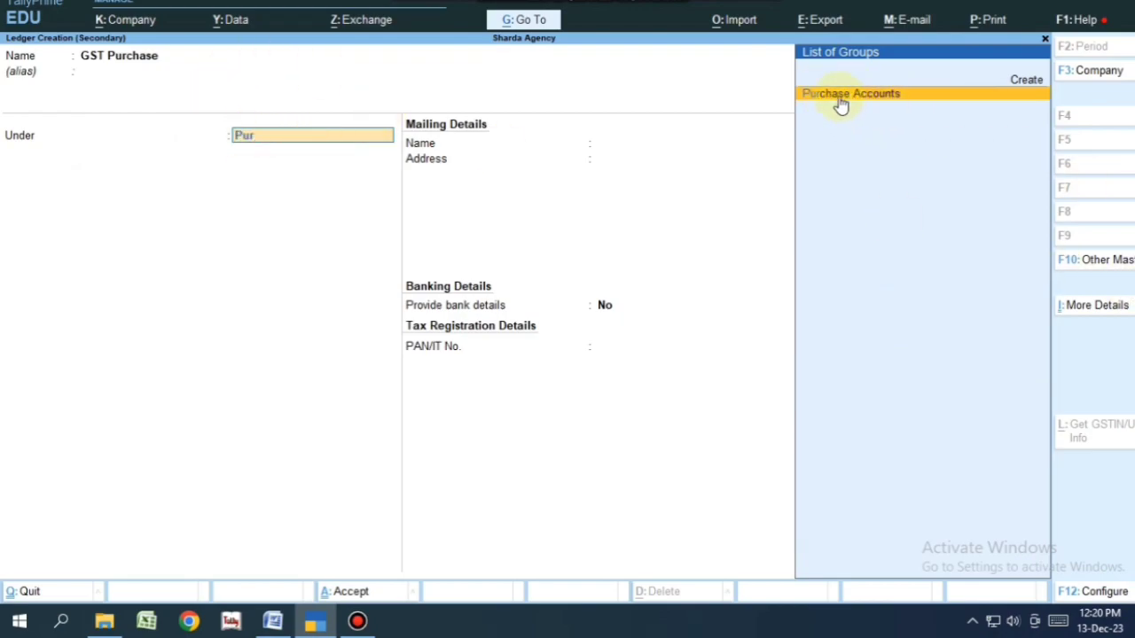
{"action": "key", "text": "Return"}
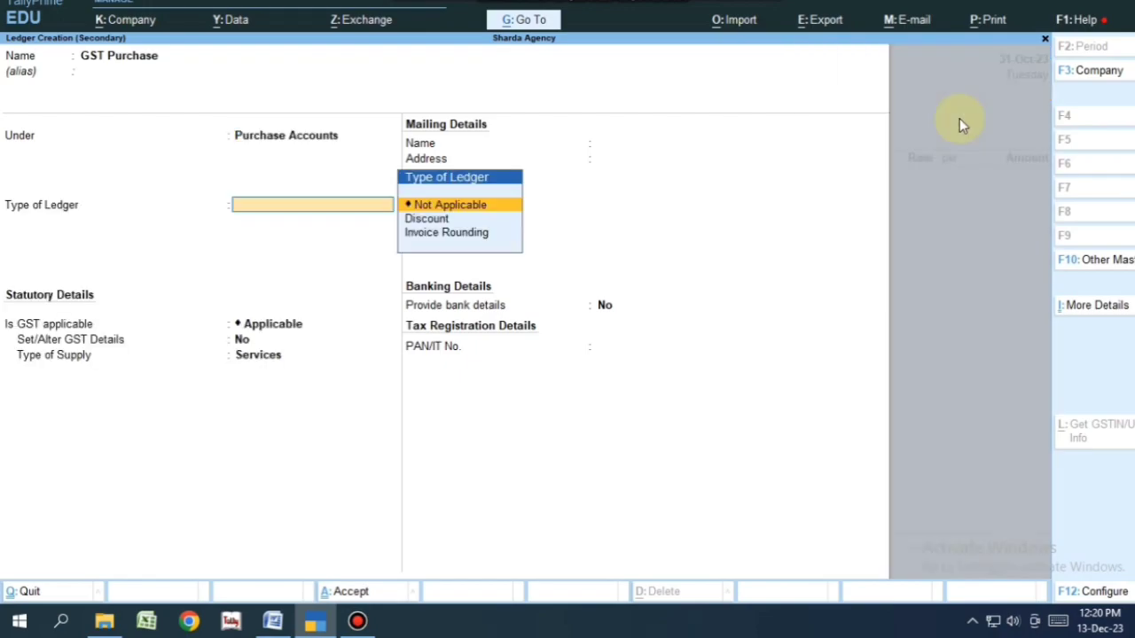
{"action": "key", "text": "ctrl+a"}
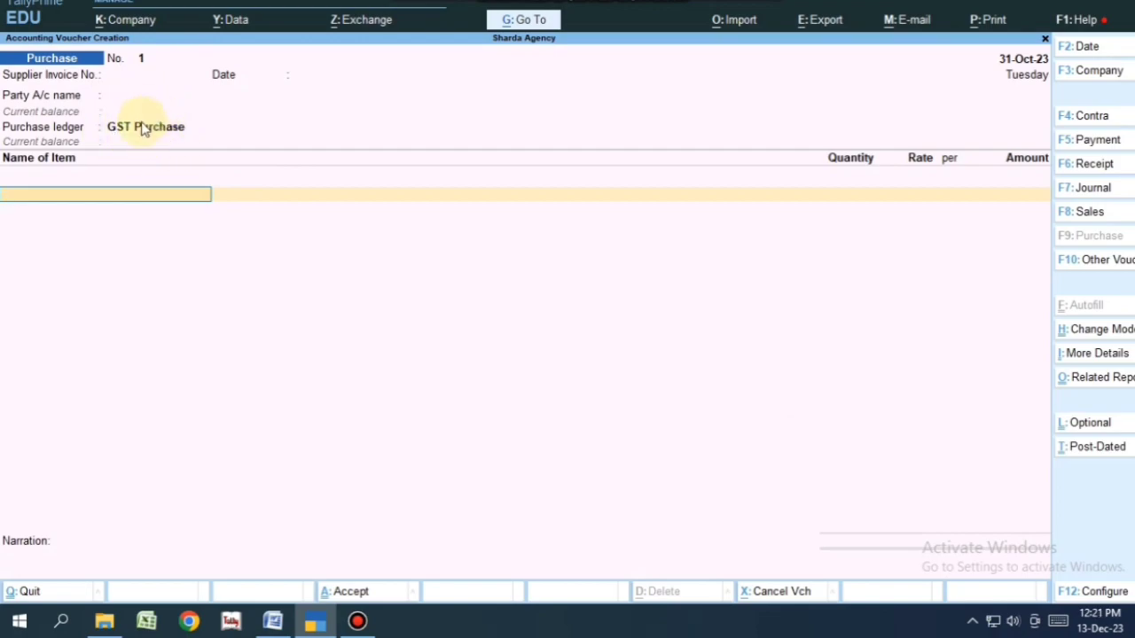
{"action": "key", "text": "Escape"}
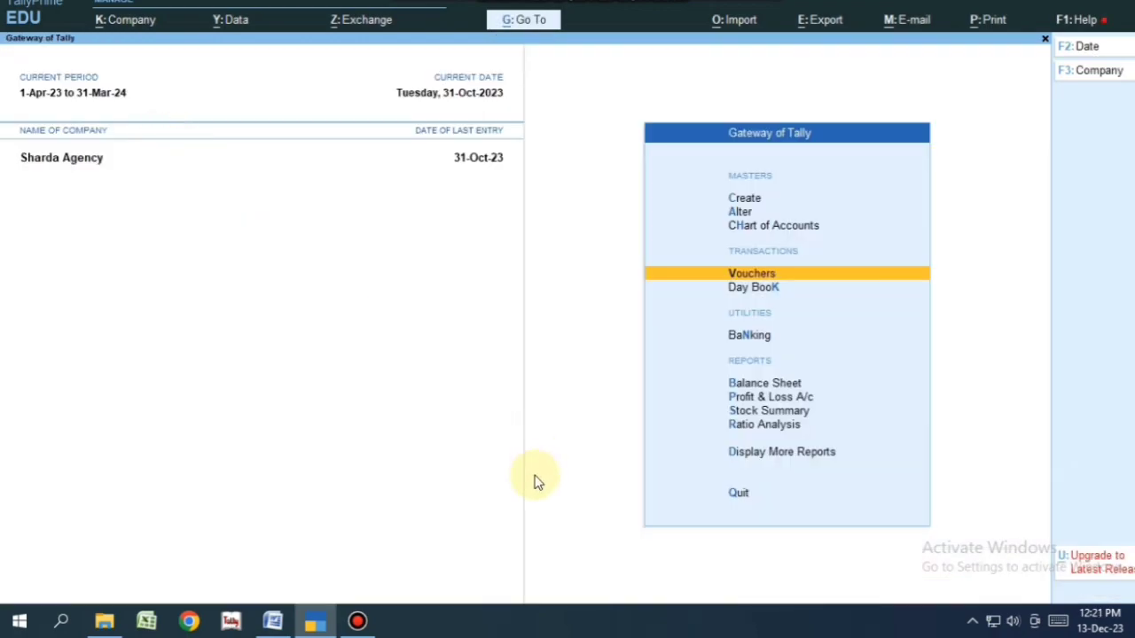
- Switch to the Word document and highlight the Sales Accounts entry in the primary groups list
{"action": "left_click", "coordinate": [291, 618]}
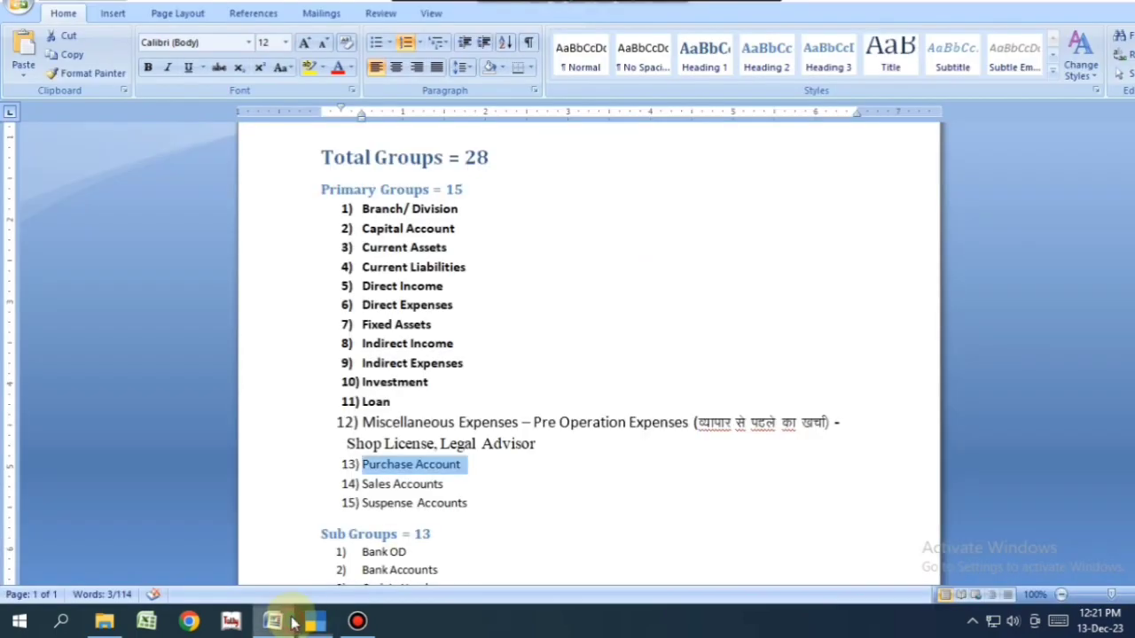
{"action": "left_click", "coordinate": [392, 490]}
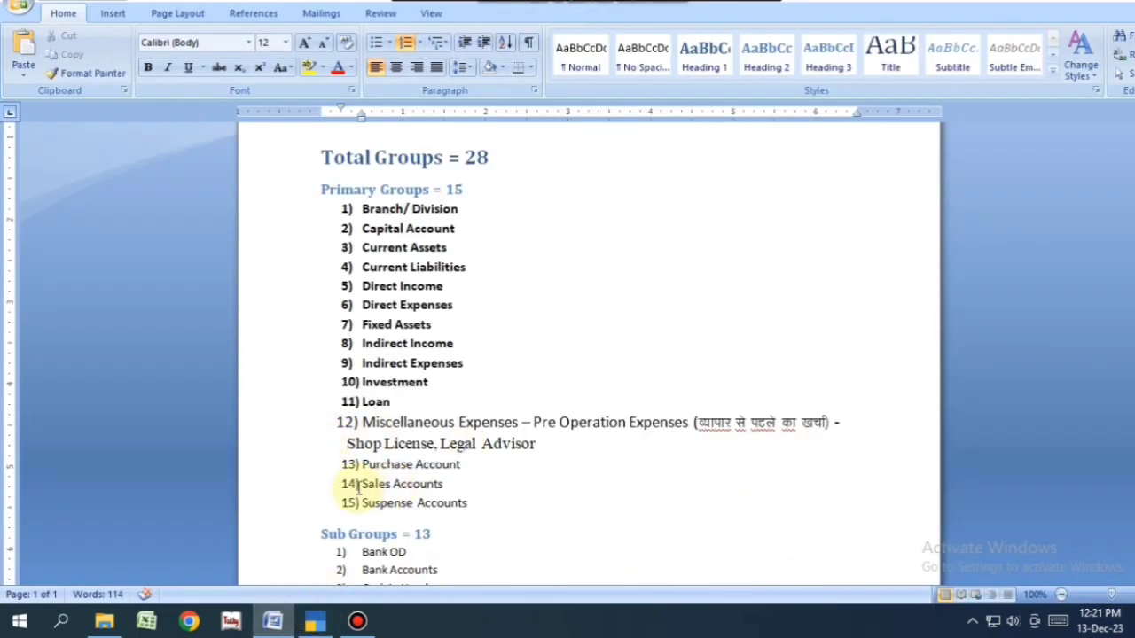
{"action": "left_click_drag", "start_coordinate": [362, 484], "coordinate": [443, 484]}
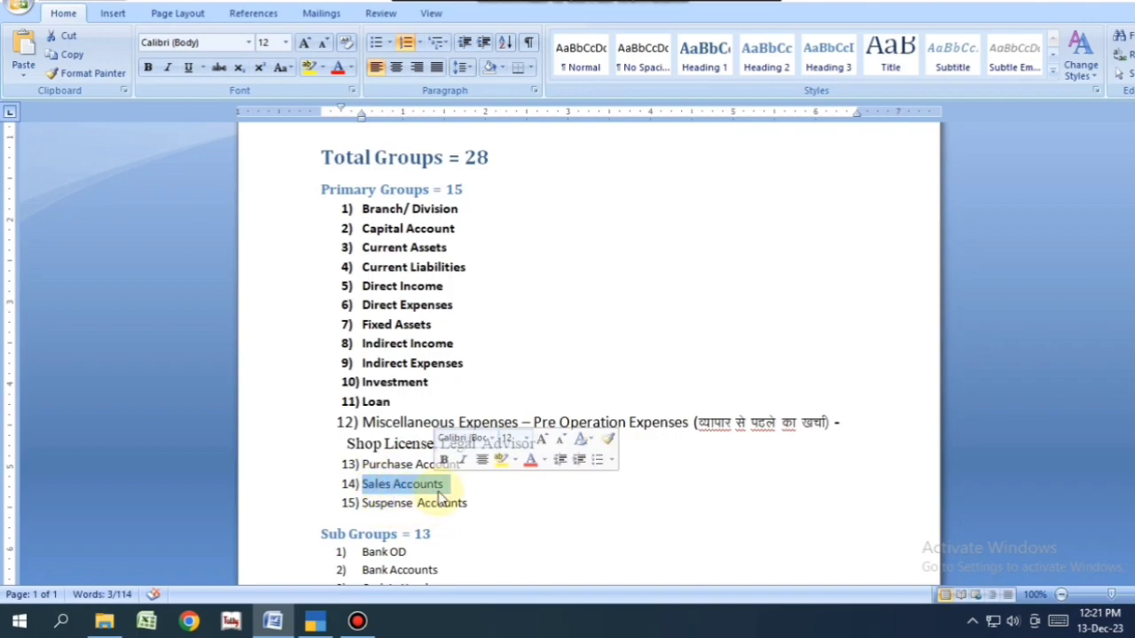
- Switch to TallyPrime and open a new Sales voucher with Cash as the party account, accepting the default party details
{"action": "left_click", "coordinate": [315, 621]}
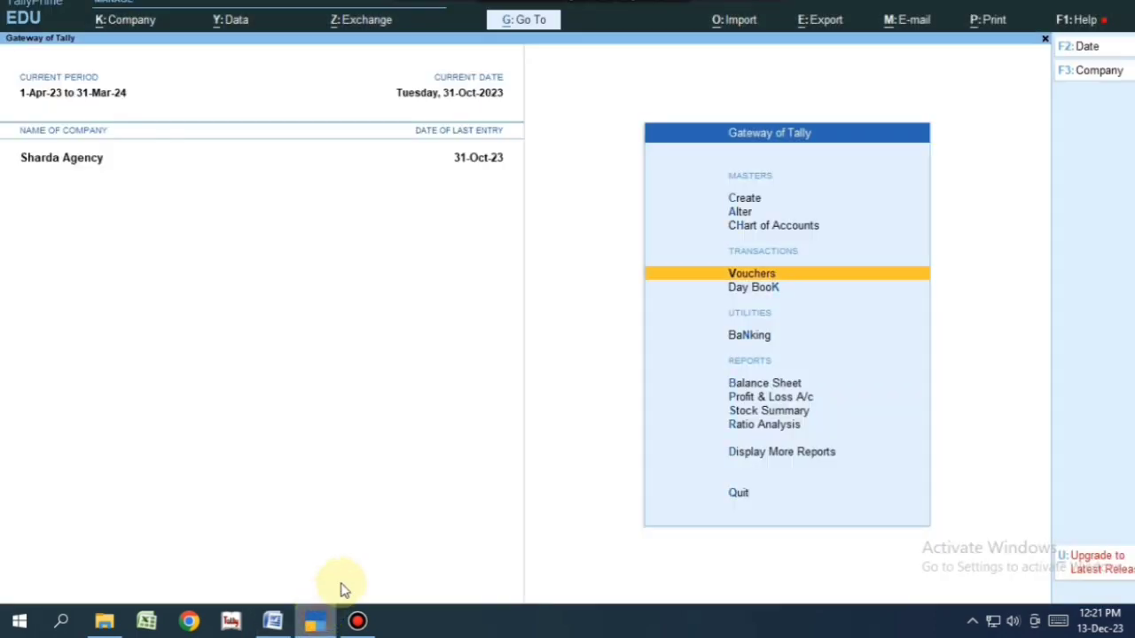
{"action": "key", "text": "Return"}
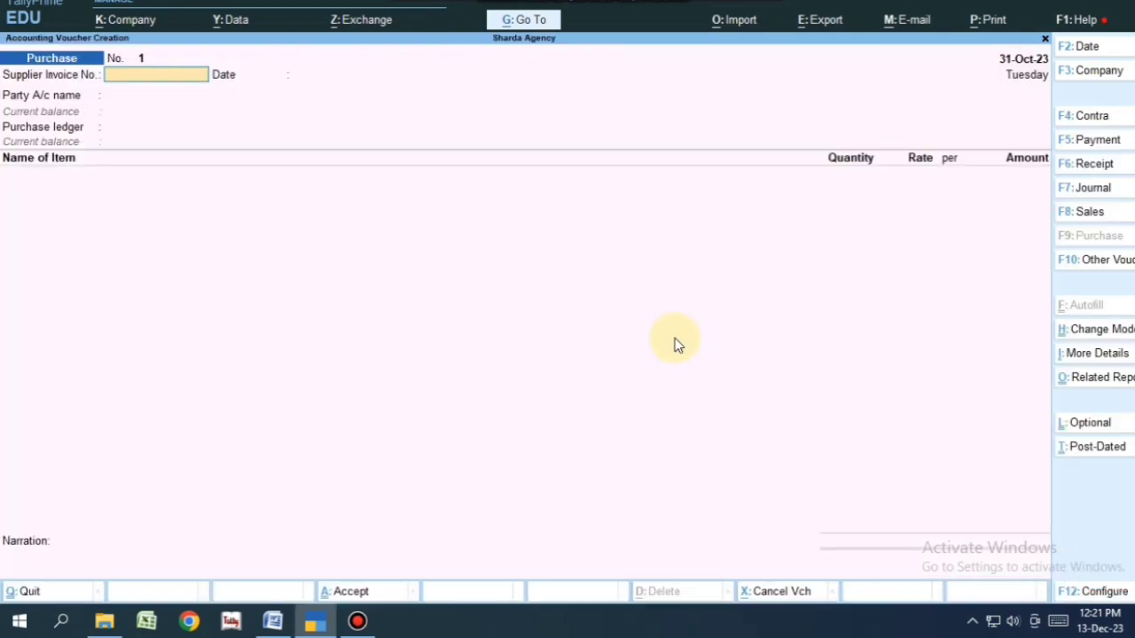
{"action": "left_click", "coordinate": [1083, 215]}
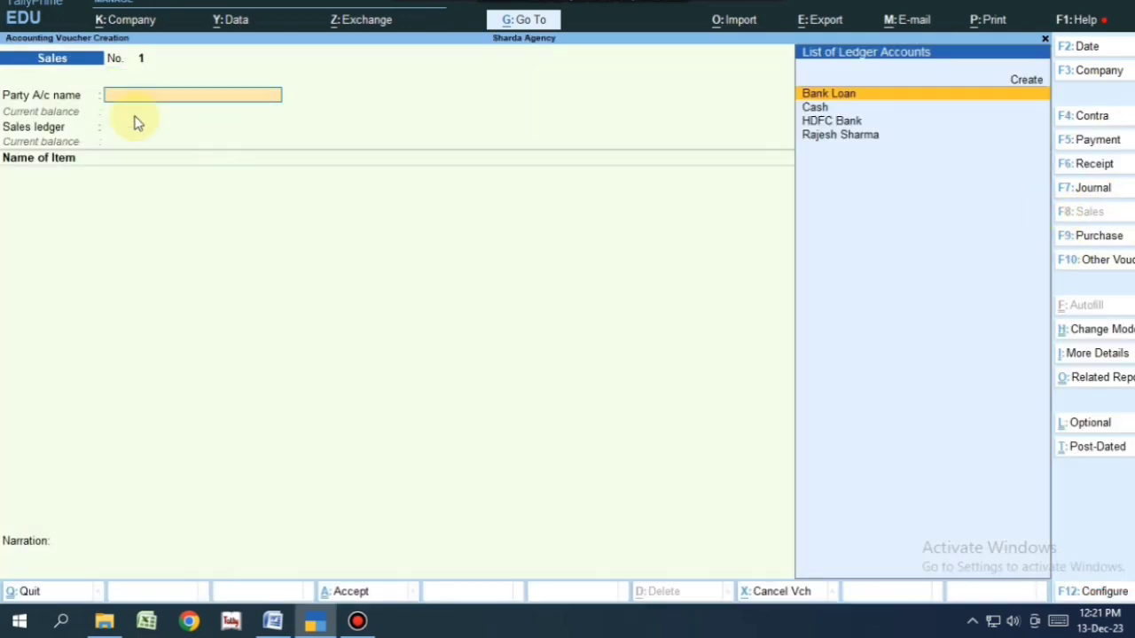
{"action": "left_click", "coordinate": [810, 103]}
{"action": "key", "text": "ctrl+a"}
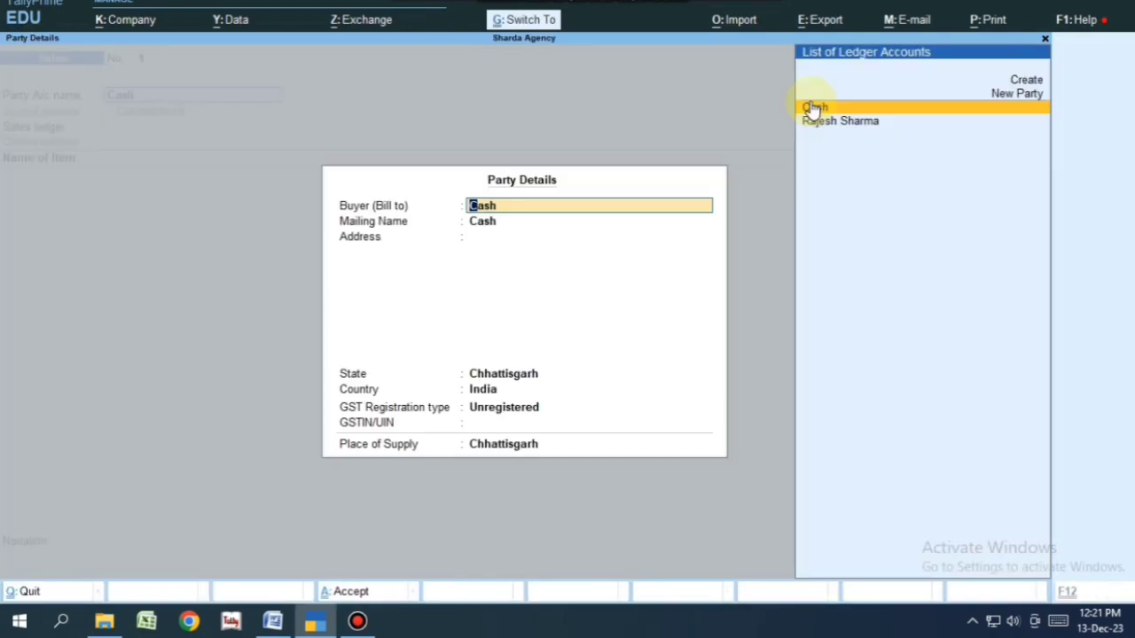
{"action": "key", "text": "ctrl+a"}
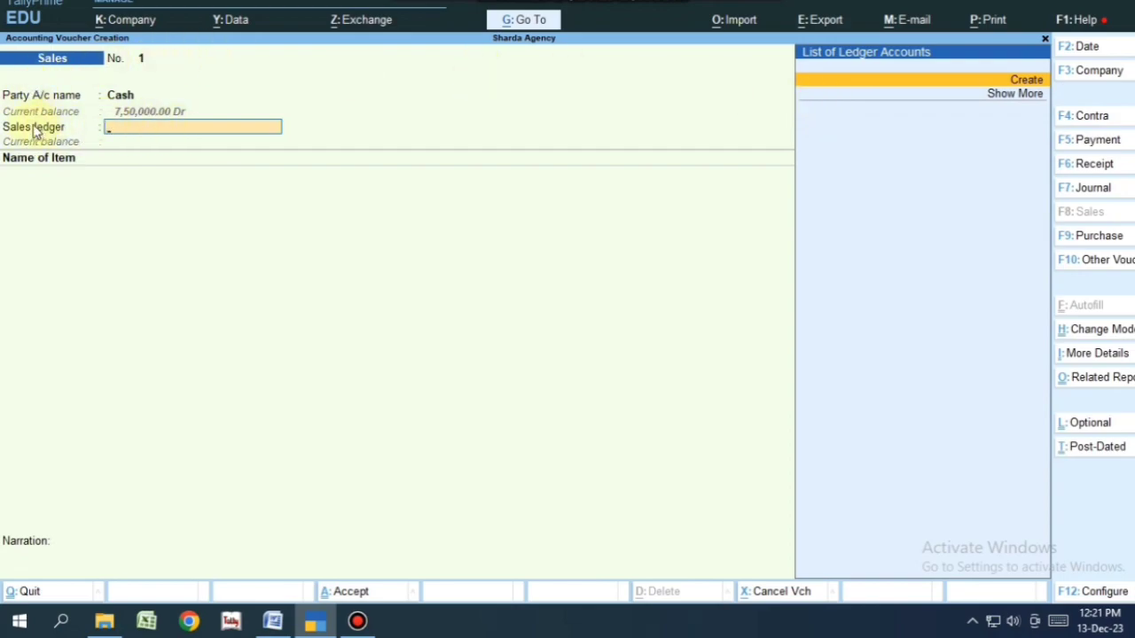
- Create a GST Sales ledger under Sales Accounts from the voucher's sales ledger entry, and leave the voucher without recording it
{"action": "left_click", "coordinate": [1025, 78]}
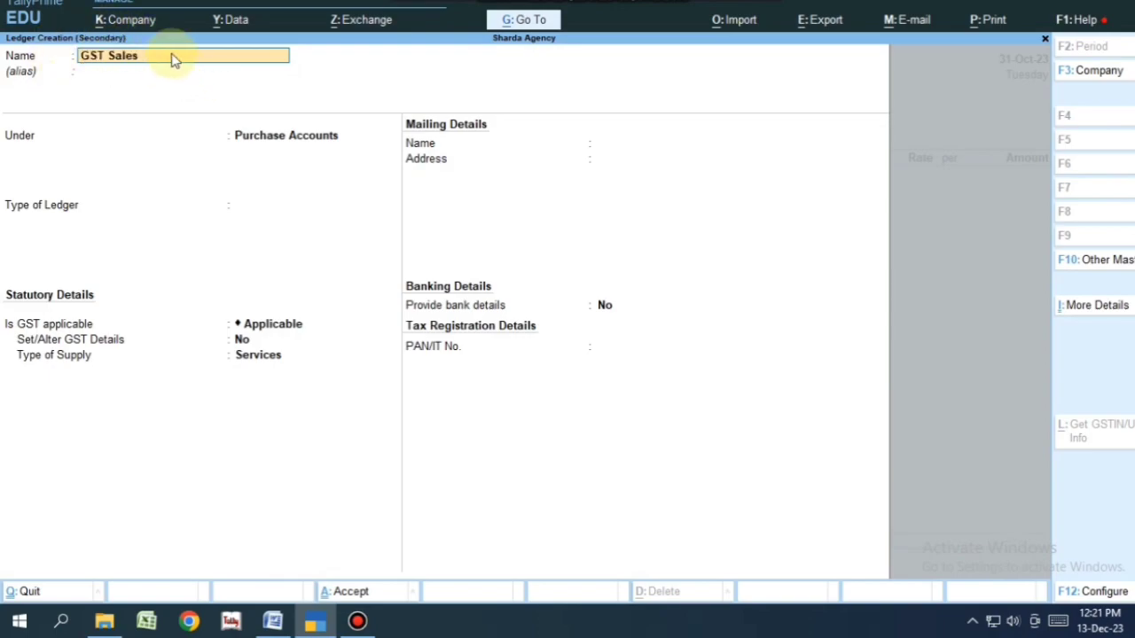
{"action": "key", "text": "Return"}
{"action": "key", "text": "Return"}
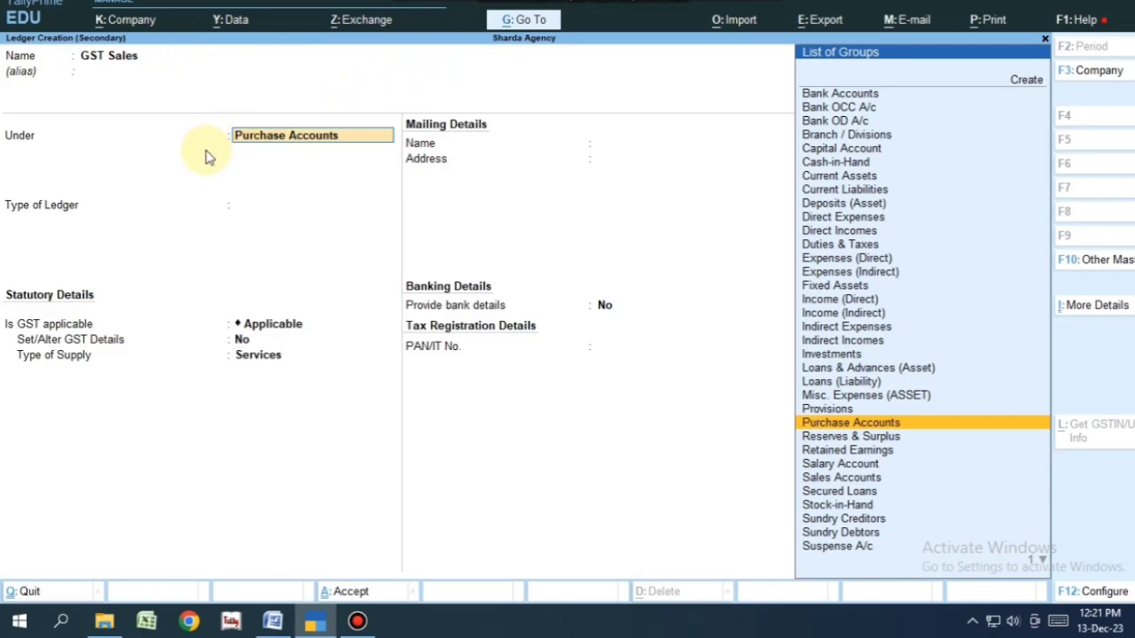
{"action": "type", "text": "Sa"}
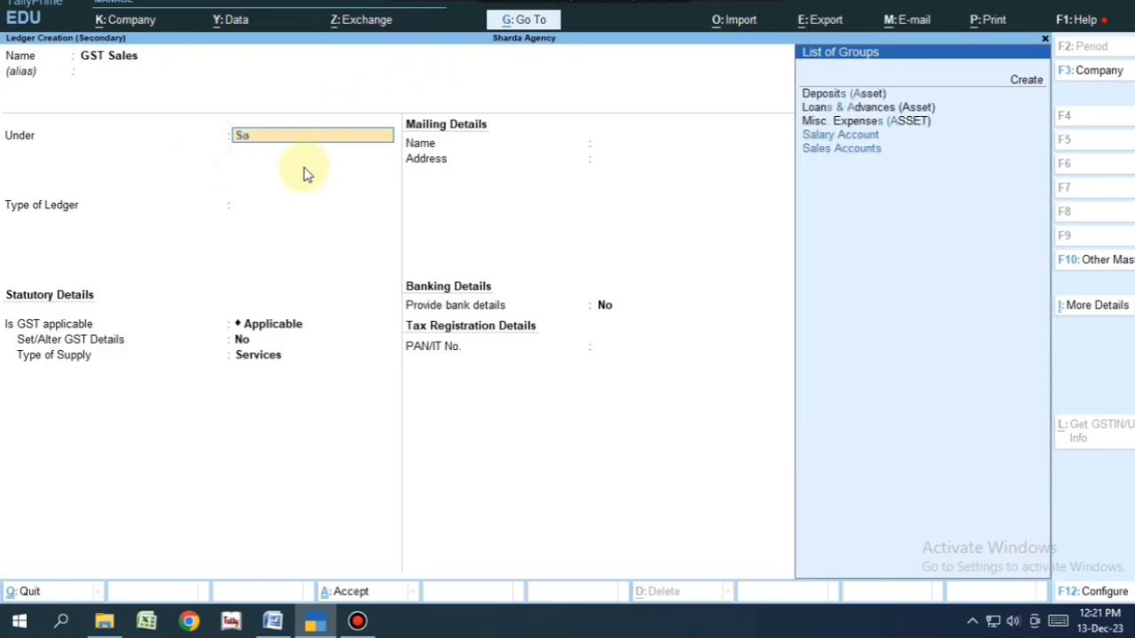
{"action": "left_click", "coordinate": [845, 152]}
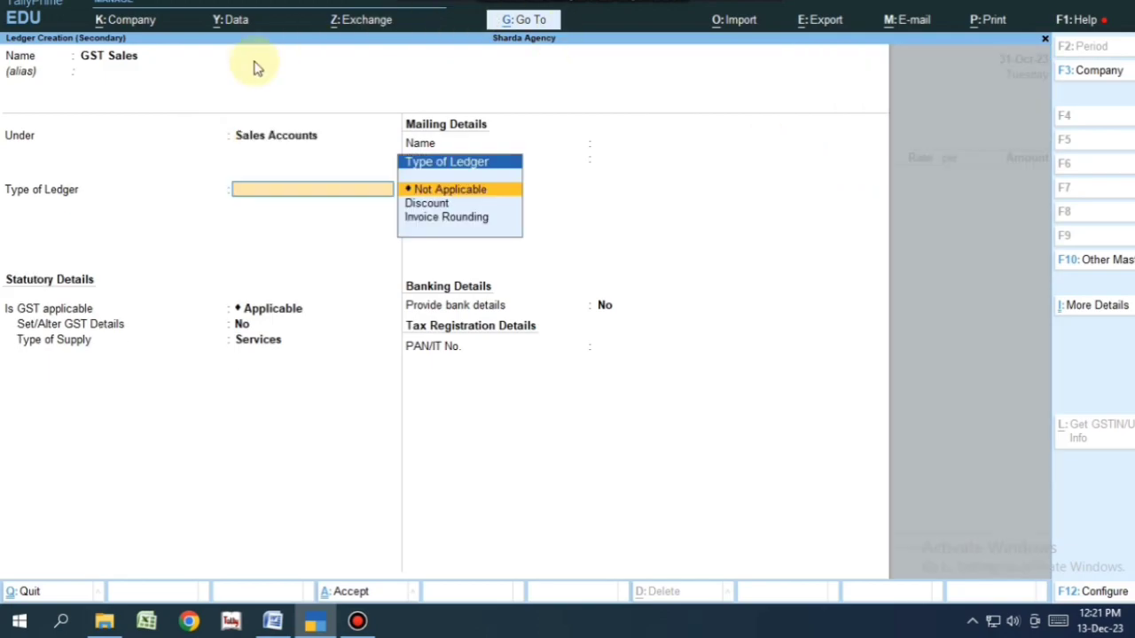
{"action": "key", "text": "ctrl+a"}
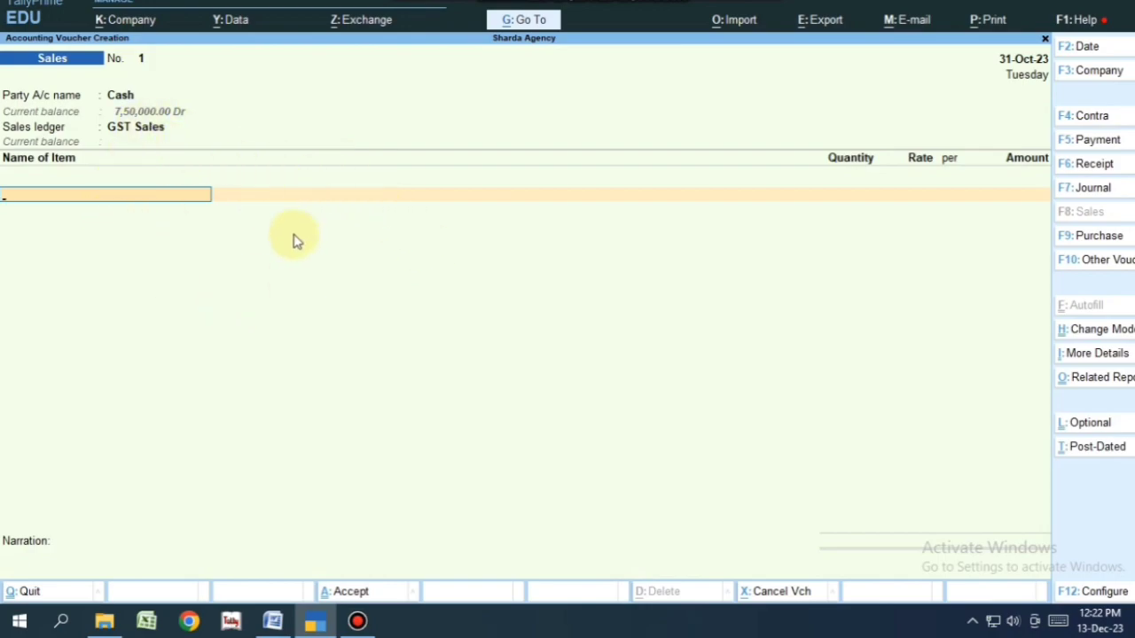
{"action": "key", "text": "Escape"}
{"action": "key", "text": "y"}
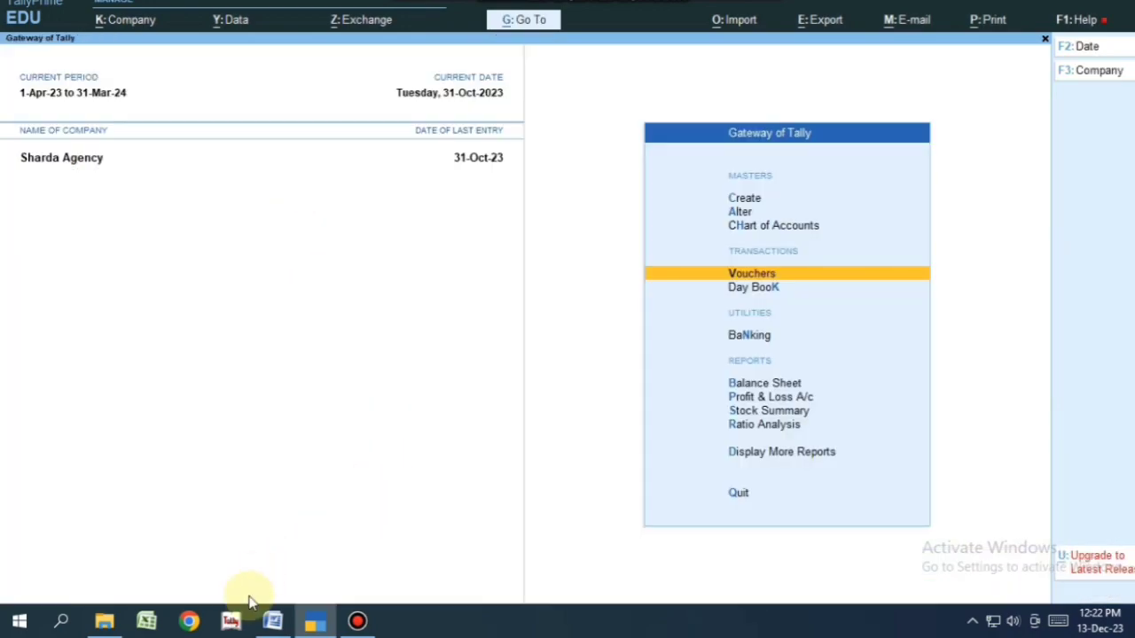
- Switch to Word, add the note "– unknow income, (जिस पैसे की आने की जानकारी न हो)" after Suspense Accounts, and highlight its Hindi explanation
{"action": "left_click", "coordinate": [274, 619]}
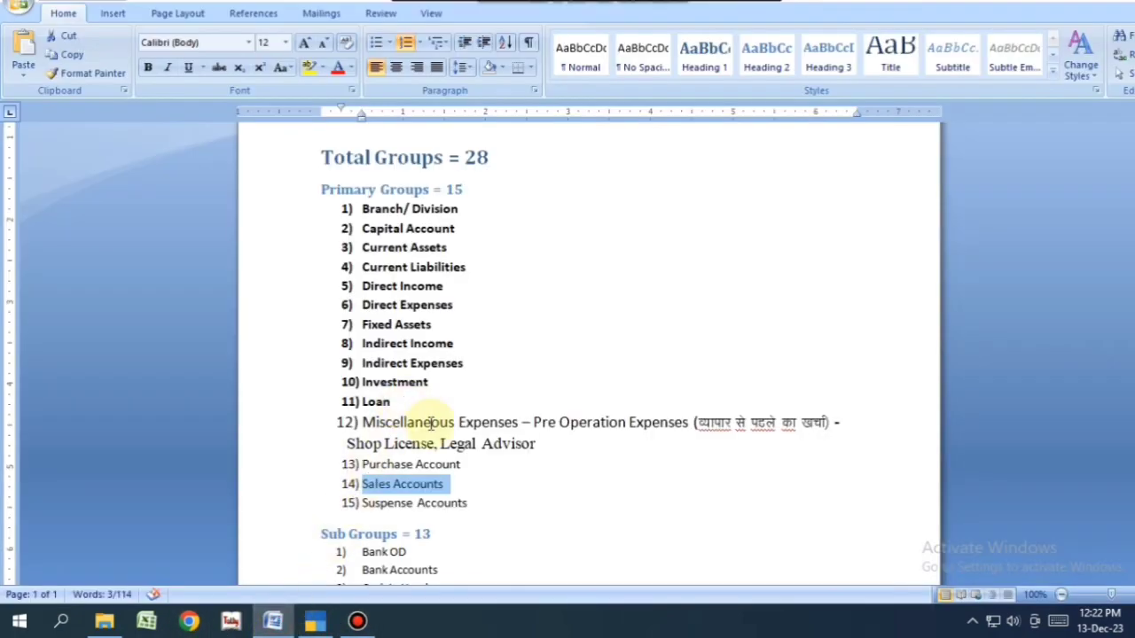
{"action": "left_click", "coordinate": [393, 504]}
{"action": "left_click_drag", "start_coordinate": [361, 506], "coordinate": [476, 501]}
{"action": "left_click", "coordinate": [466, 502]}
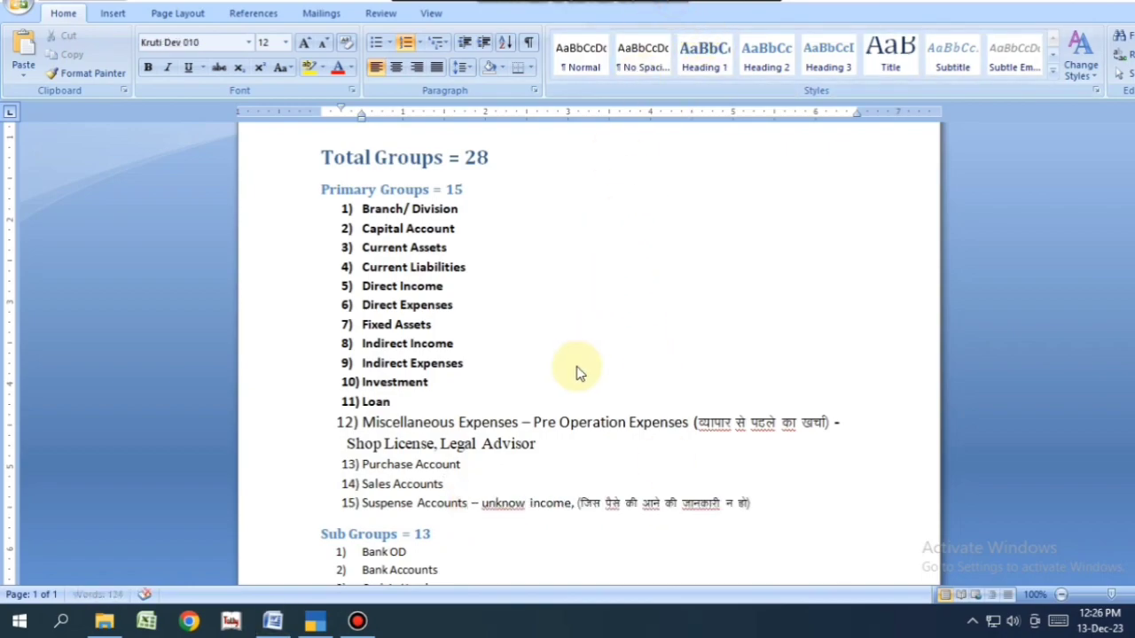
{"action": "left_click", "coordinate": [541, 503]}
{"action": "left_click_drag", "start_coordinate": [482, 503], "coordinate": [742, 508]}
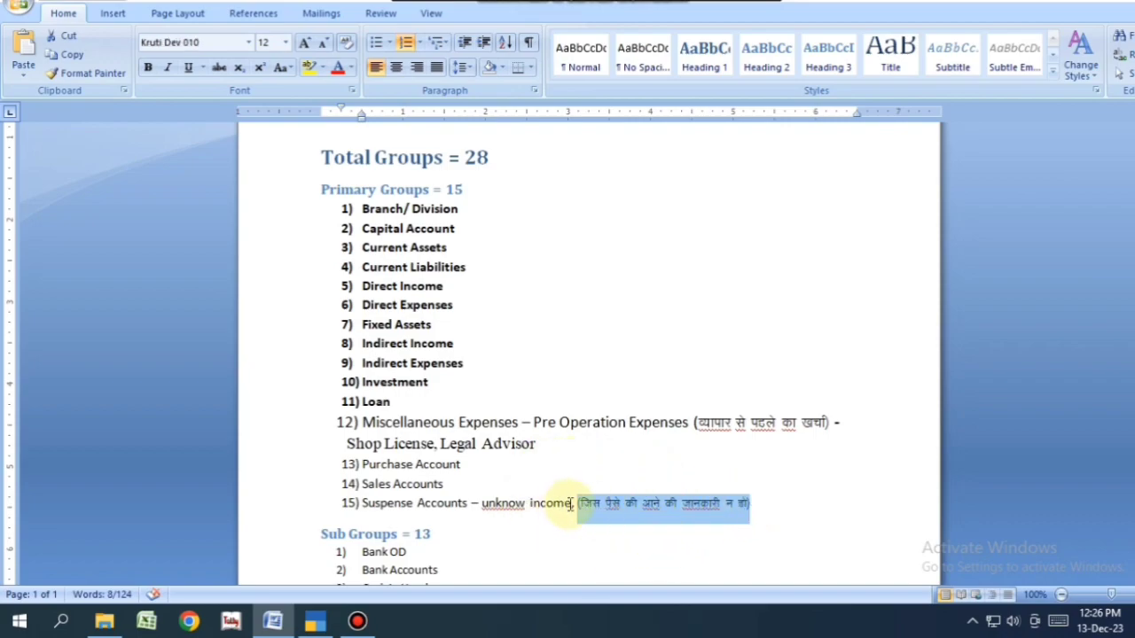
- Switch to TallyPrime and start a new Receipt voucher with HDFC Bank as the account
{"action": "left_click", "coordinate": [315, 623]}
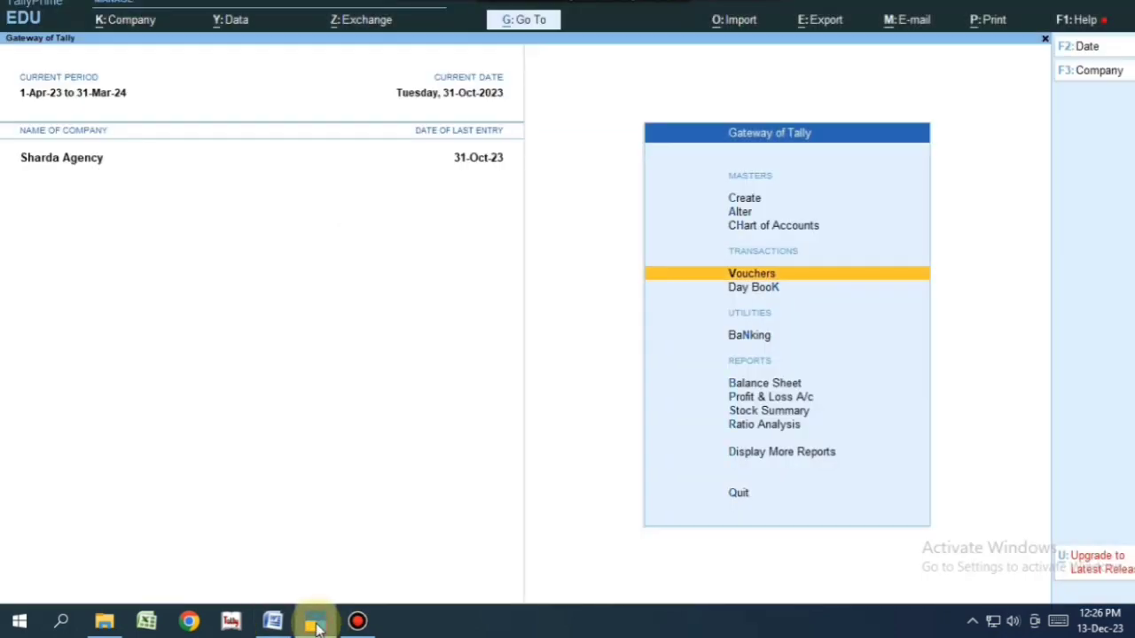
{"action": "key", "text": "Return"}
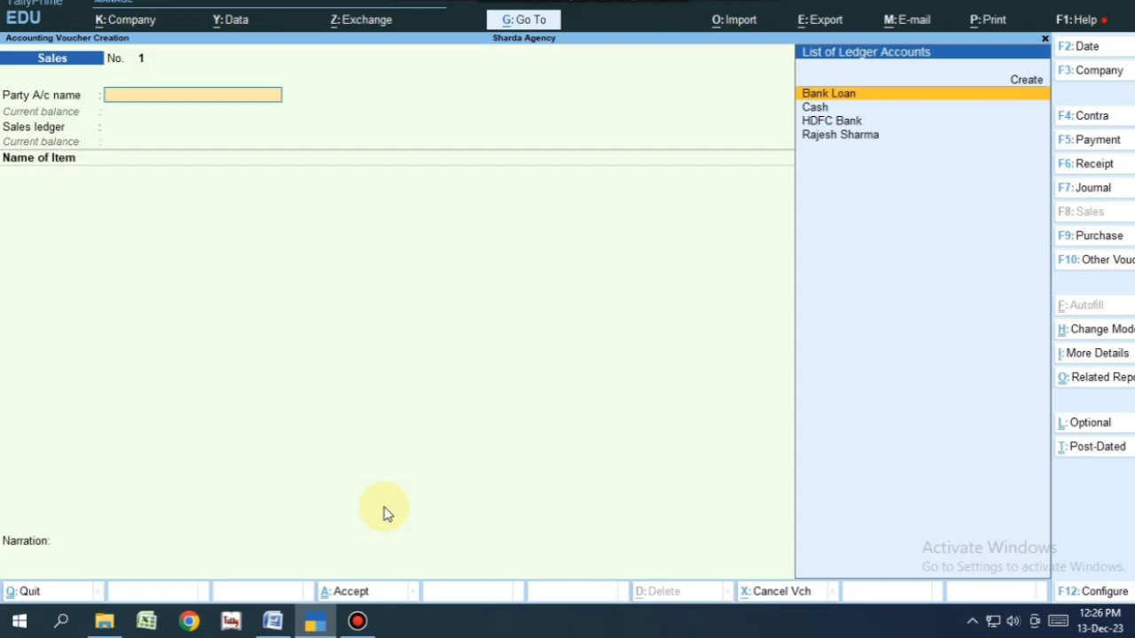
{"action": "key", "text": "F6"}
{"action": "left_click", "coordinate": [142, 105]}
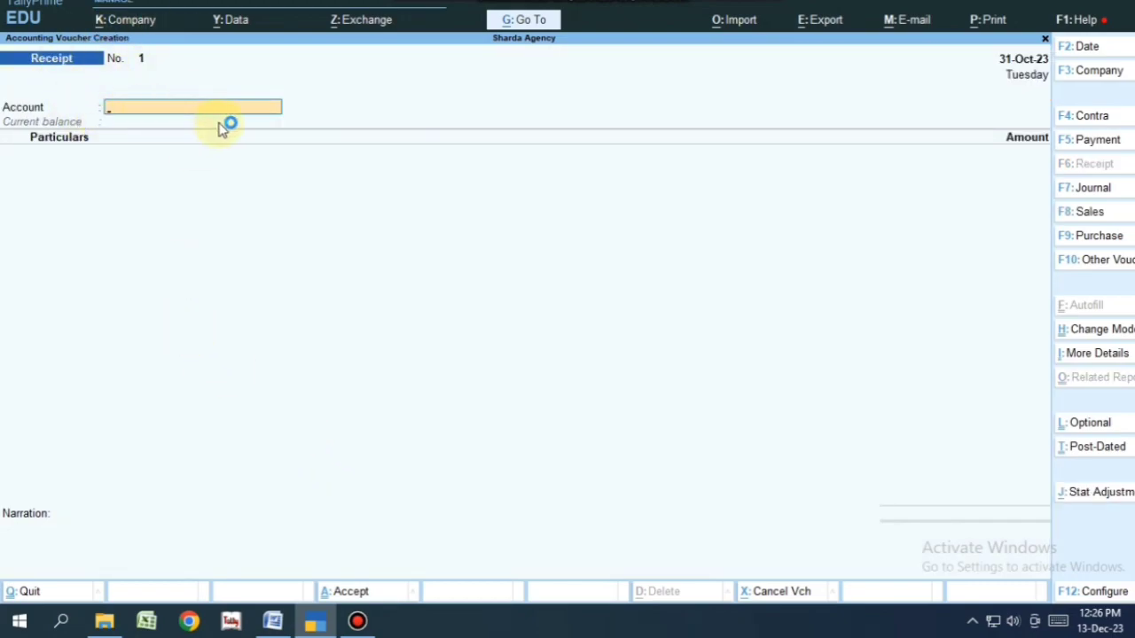
{"action": "type", "text": "Hdf"}
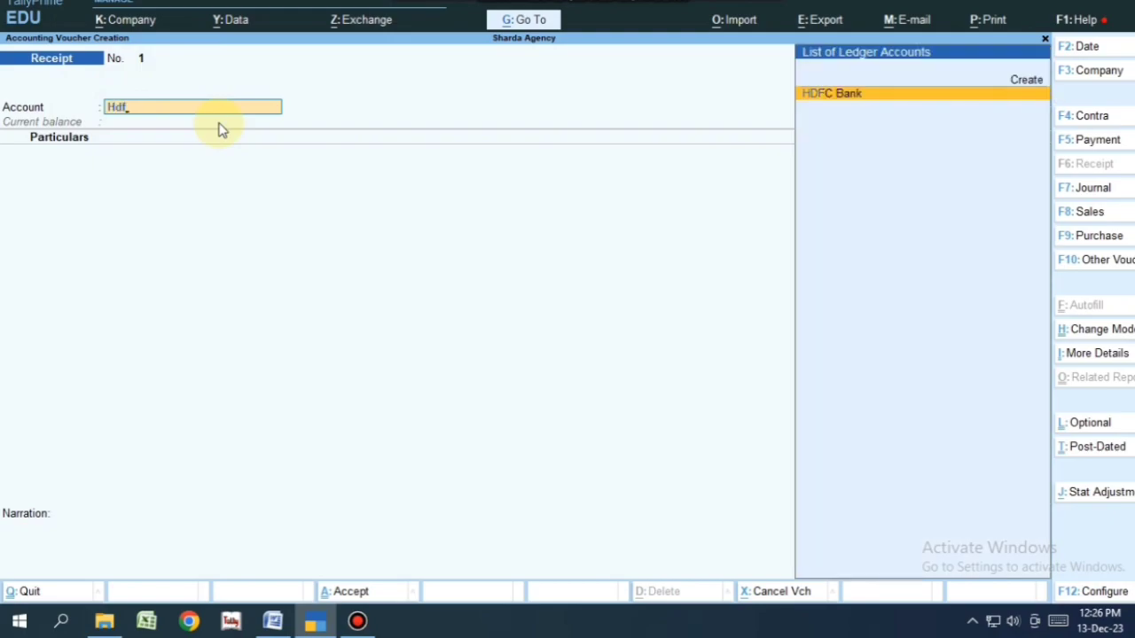
{"action": "key", "text": "Return"}
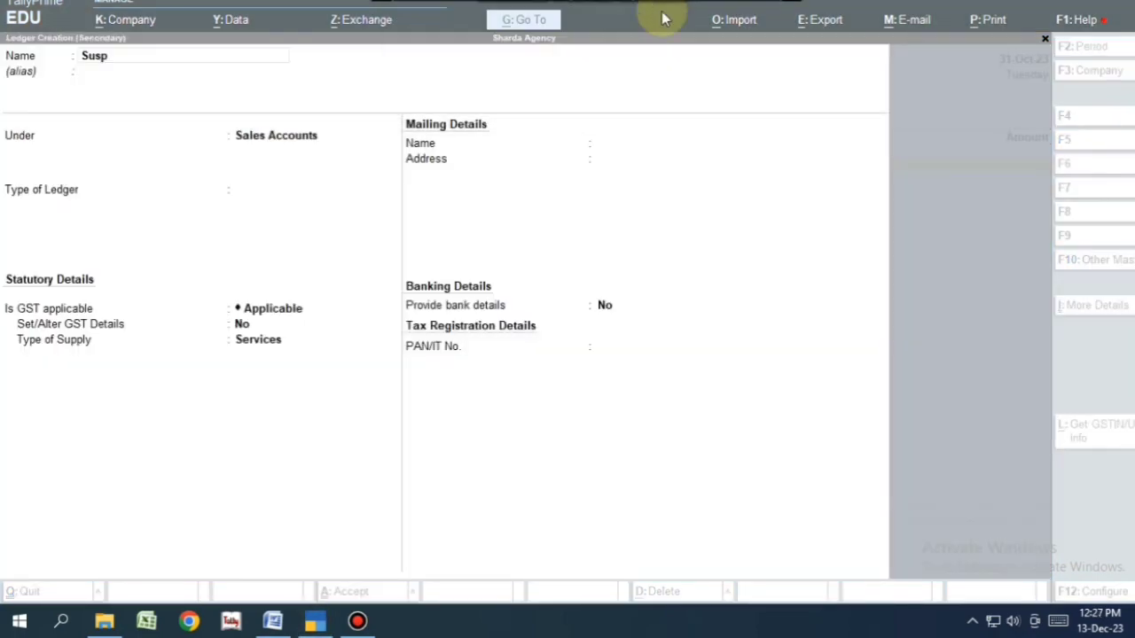
- Create a ledger named Suspense Account under the Suspense A/c group from the receipt voucher
{"action": "type", "text": "ense Account"}
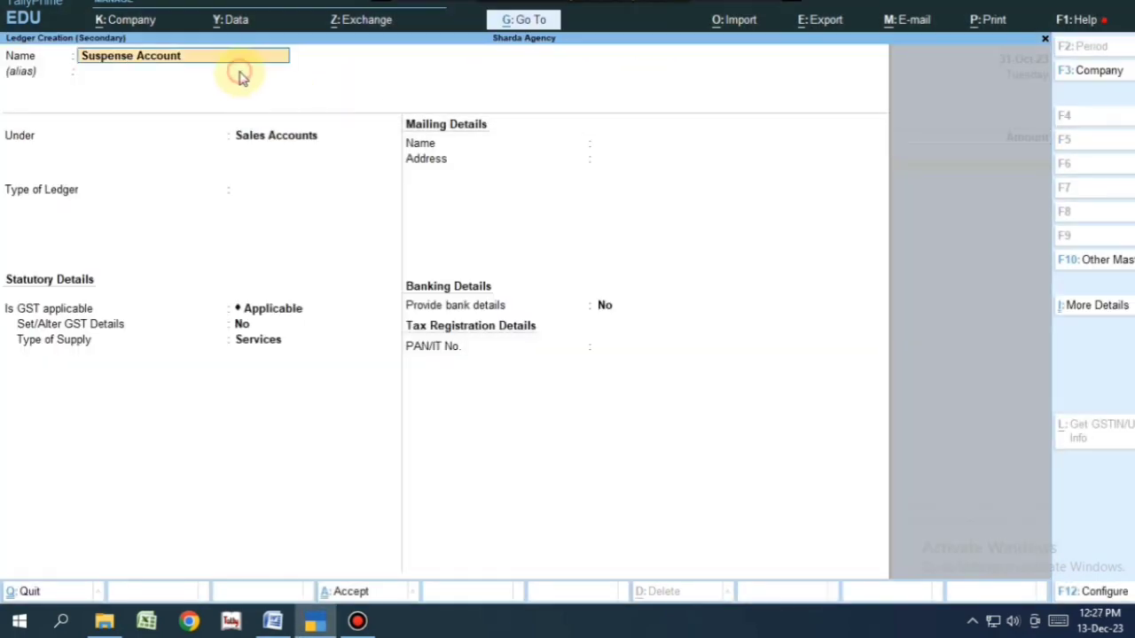
{"action": "key", "text": "Return"}
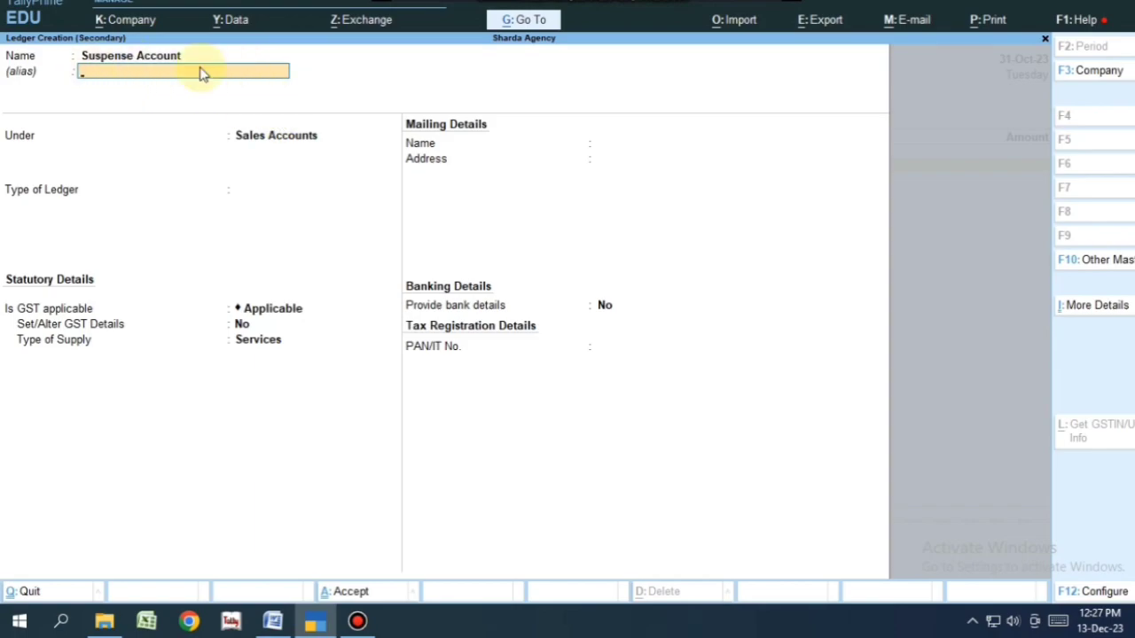
{"action": "left_click", "coordinate": [265, 145]}
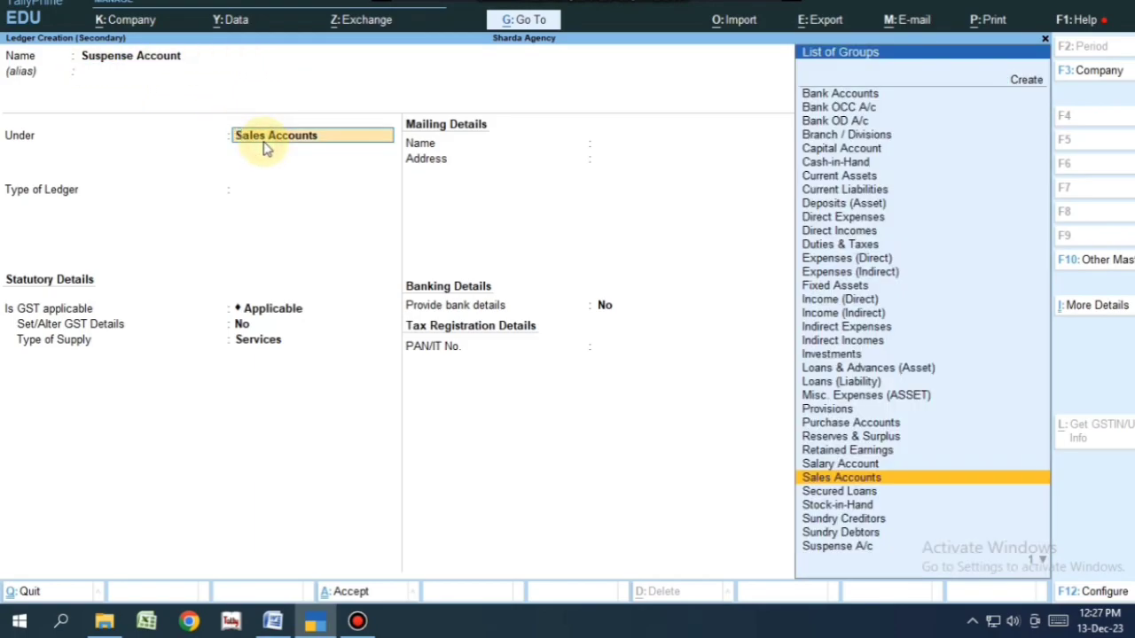
{"action": "type", "text": "Sus"}
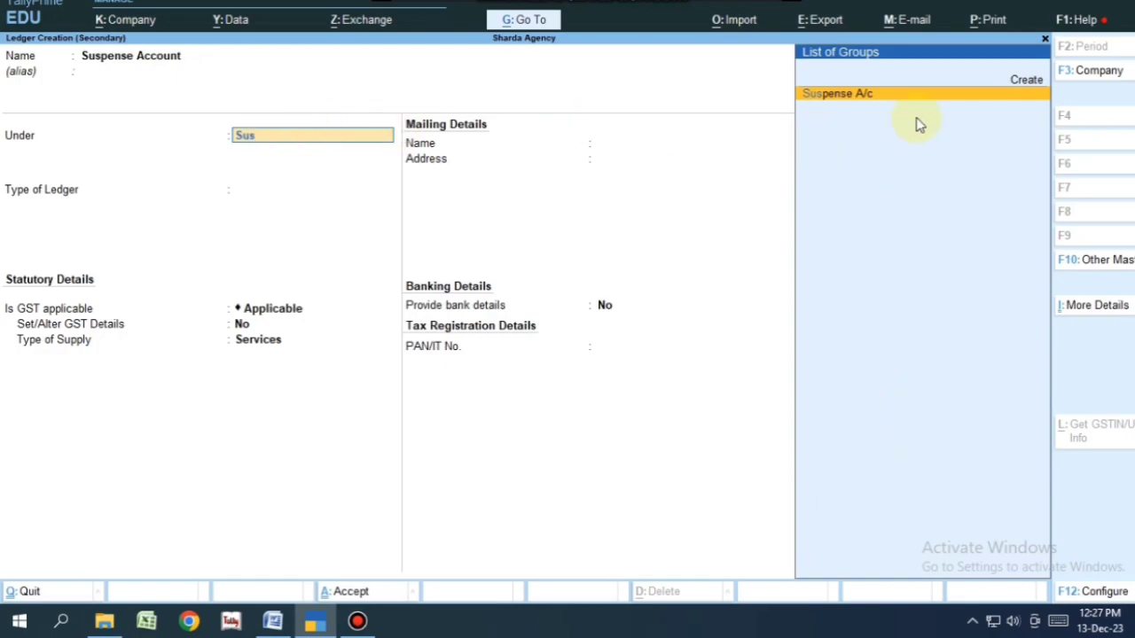
{"action": "left_click", "coordinate": [871, 93]}
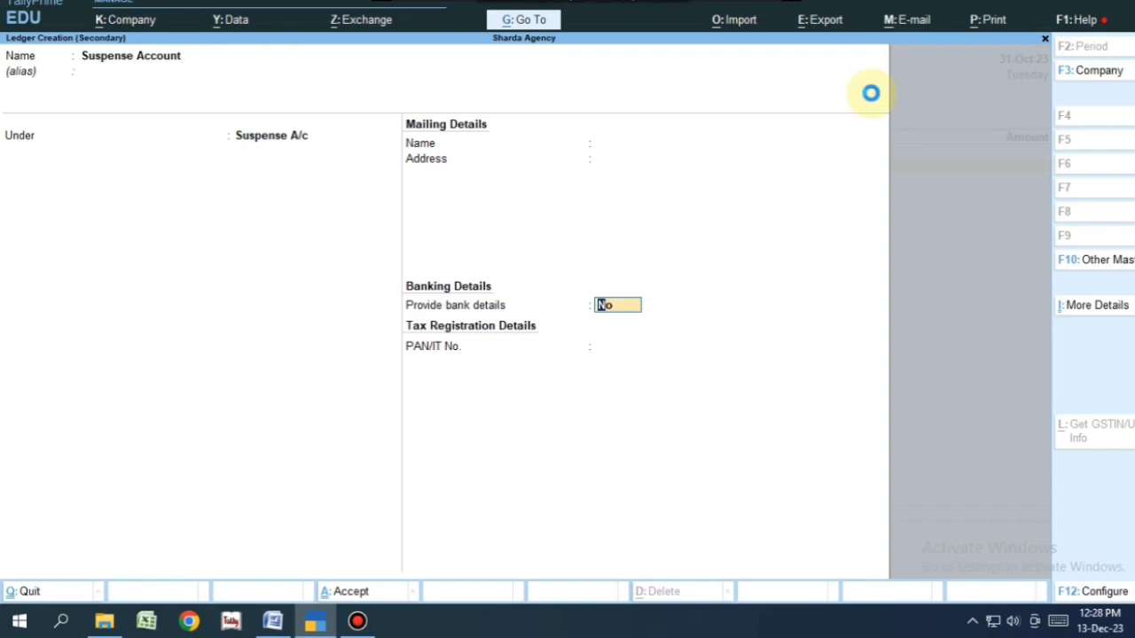
{"action": "key", "text": "ctrl+a"}
{"action": "key", "text": "Return"}
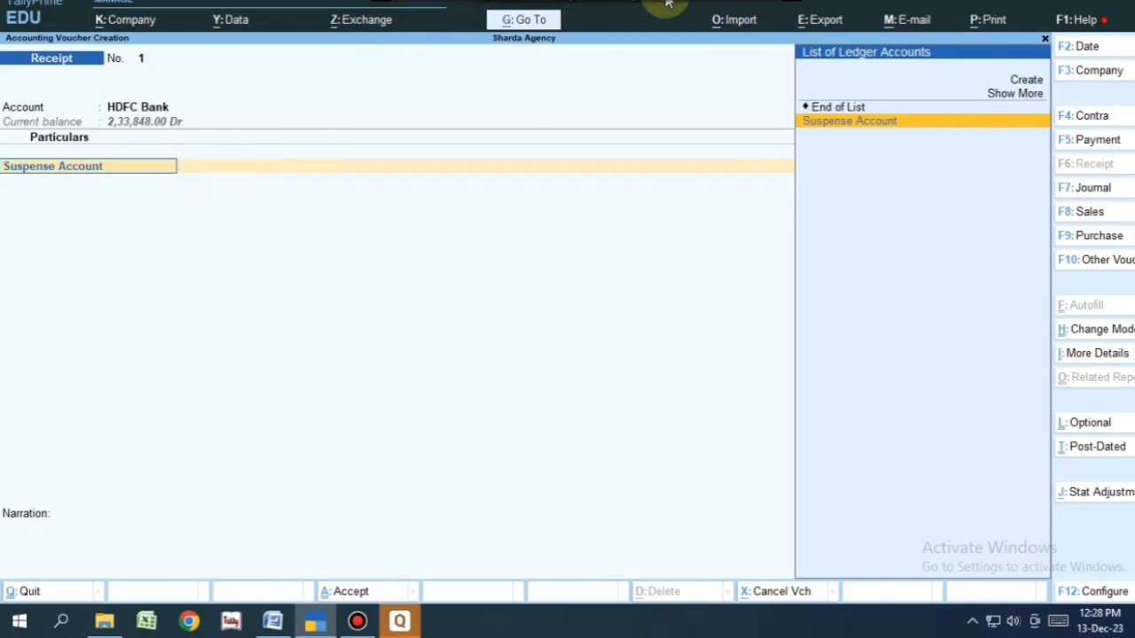
- Enter Suspense Account with an amount of 5000 in the receipt, record the voucher and leave voucher entry
{"action": "key", "text": "Return"}
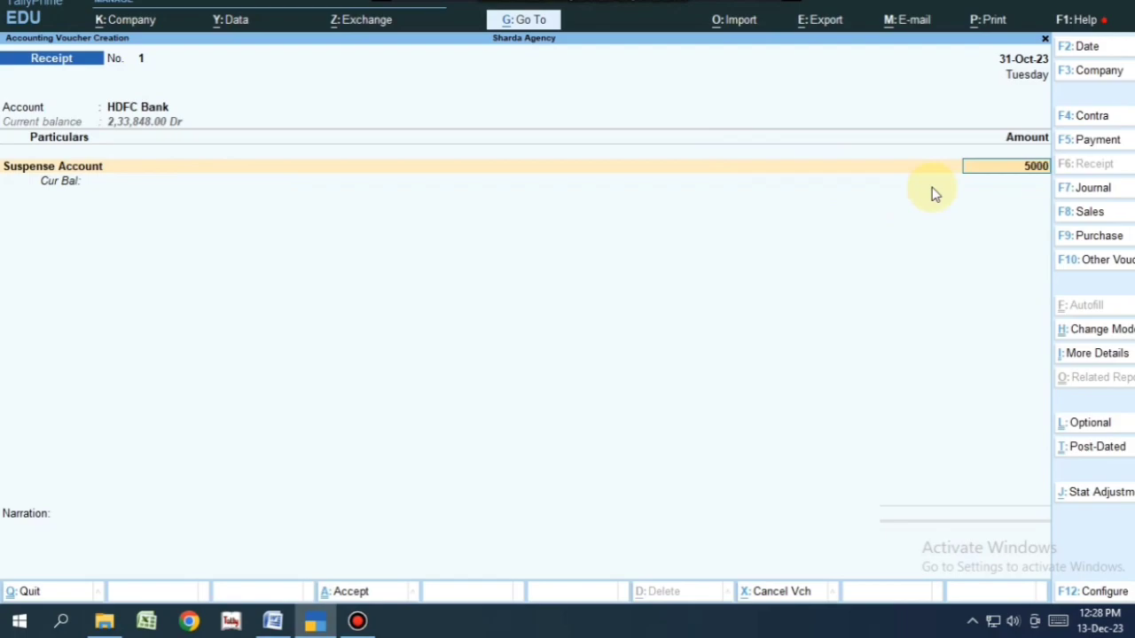
{"action": "key", "text": "Return"}
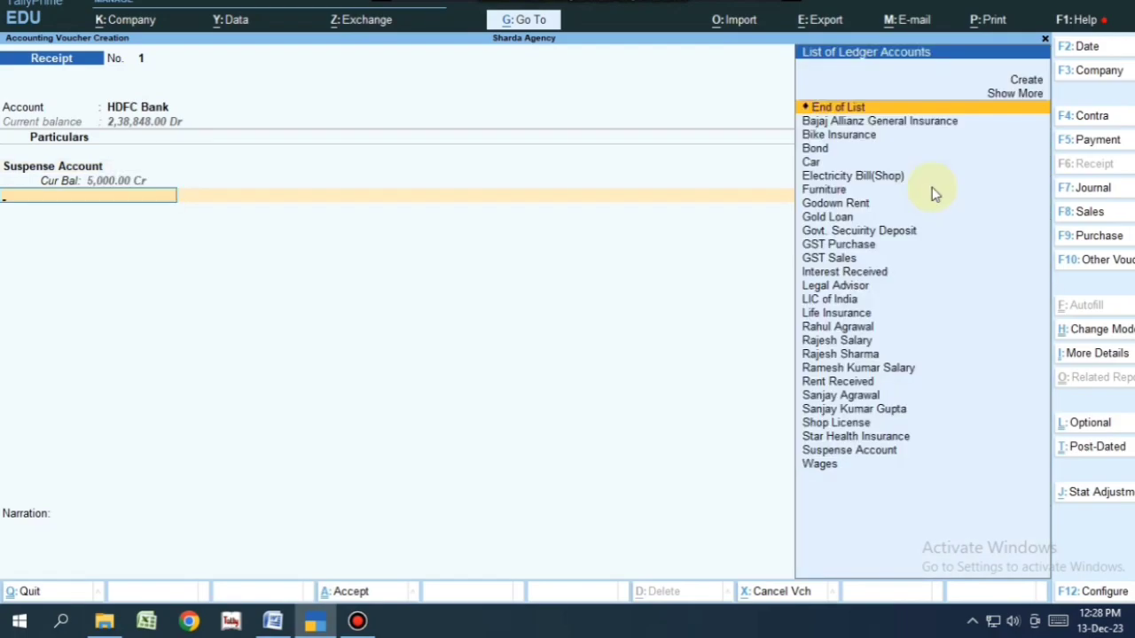
{"action": "key", "text": "Return"}
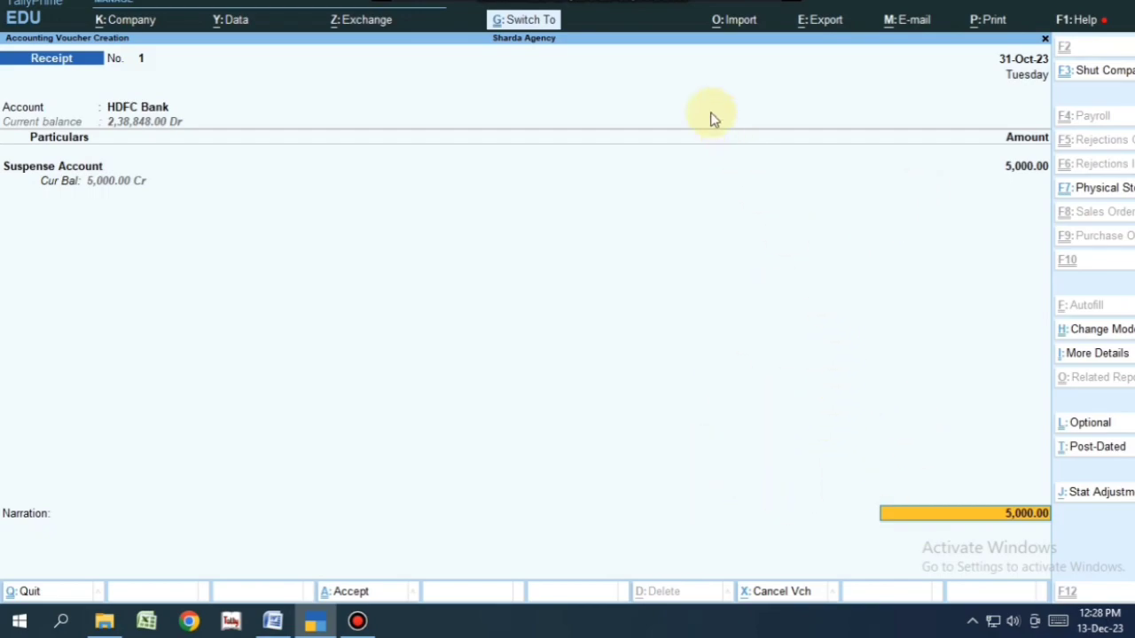
{"action": "key", "text": "ctrl+a"}
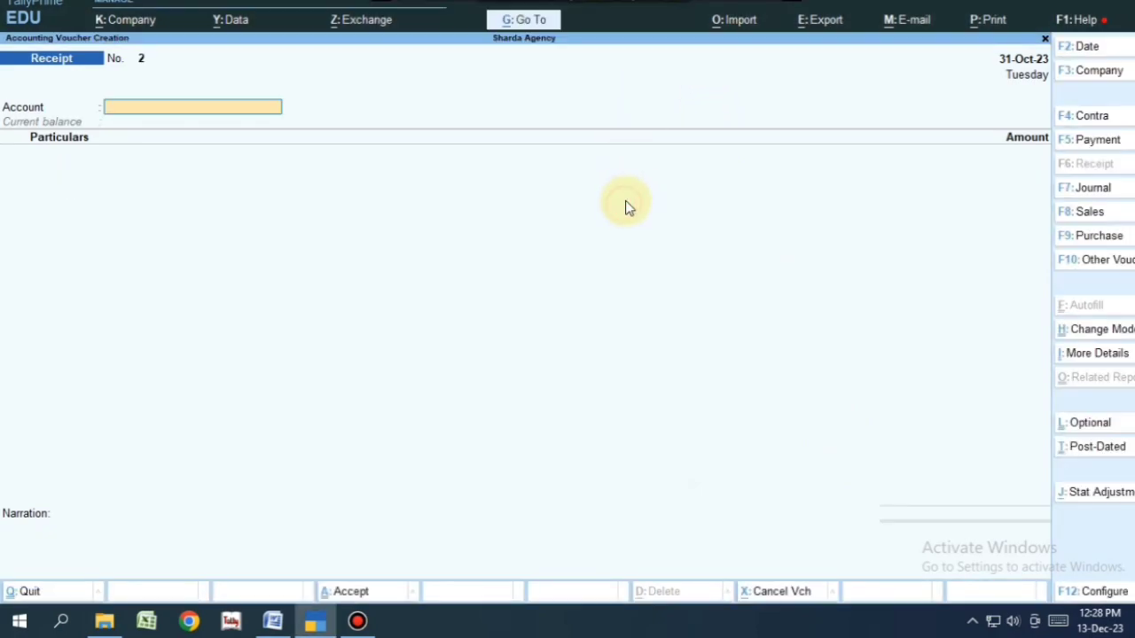
{"action": "key", "text": "Escape"}
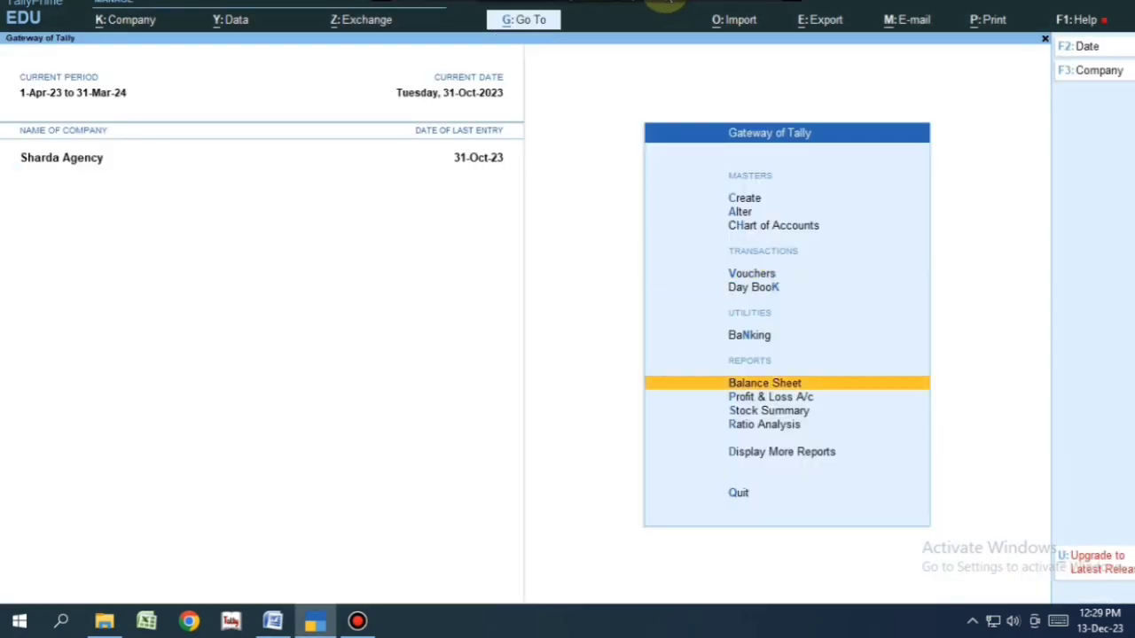
- Open the Balance Sheet and go to the Suspense A/c line under Liabilities
{"action": "key", "text": "Return"}
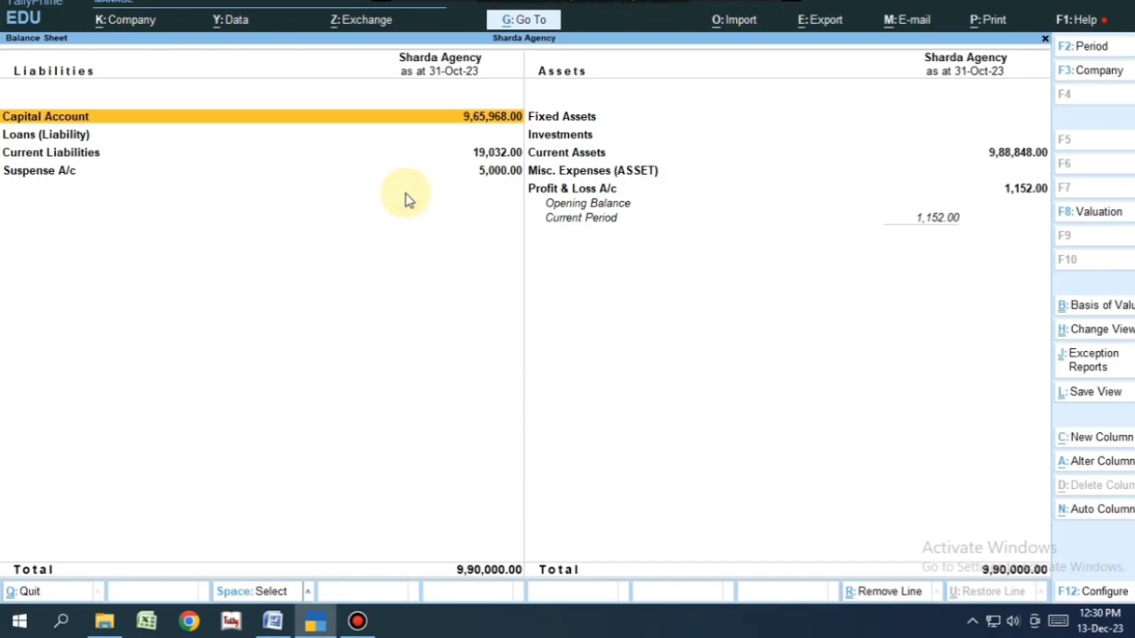
{"action": "key", "text": "Down"}
{"action": "key", "text": "Down"}
{"action": "key", "text": "Down"}
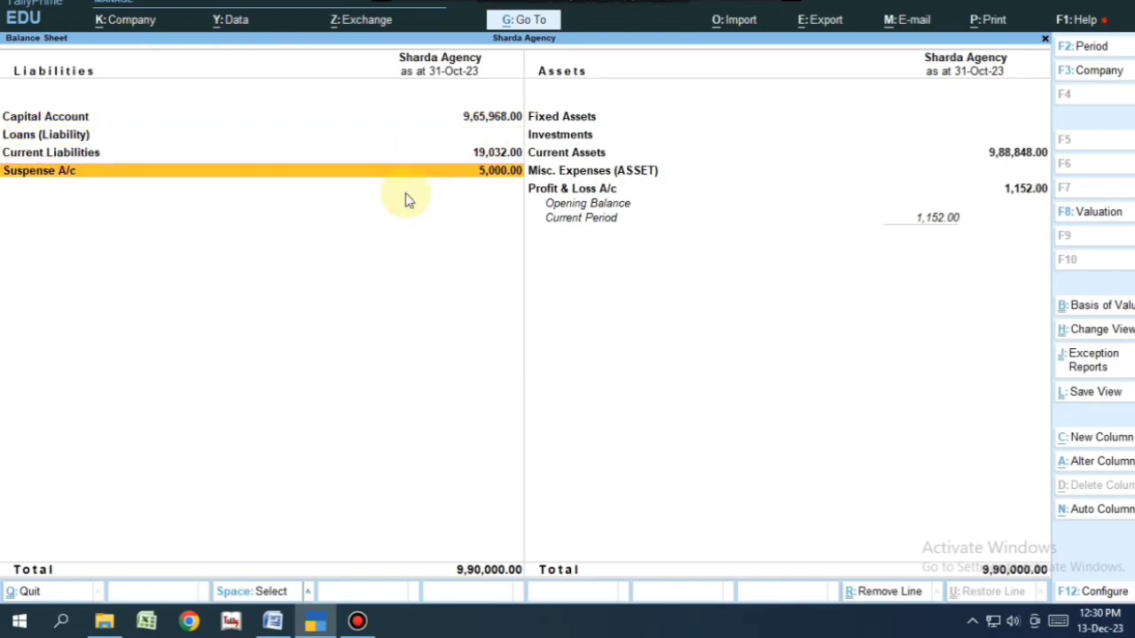
- Open the Suspense A/c group summary from the Balance Sheet to inspect its ledger, and return to the Gateway of Tally
{"action": "key", "text": "Return"}
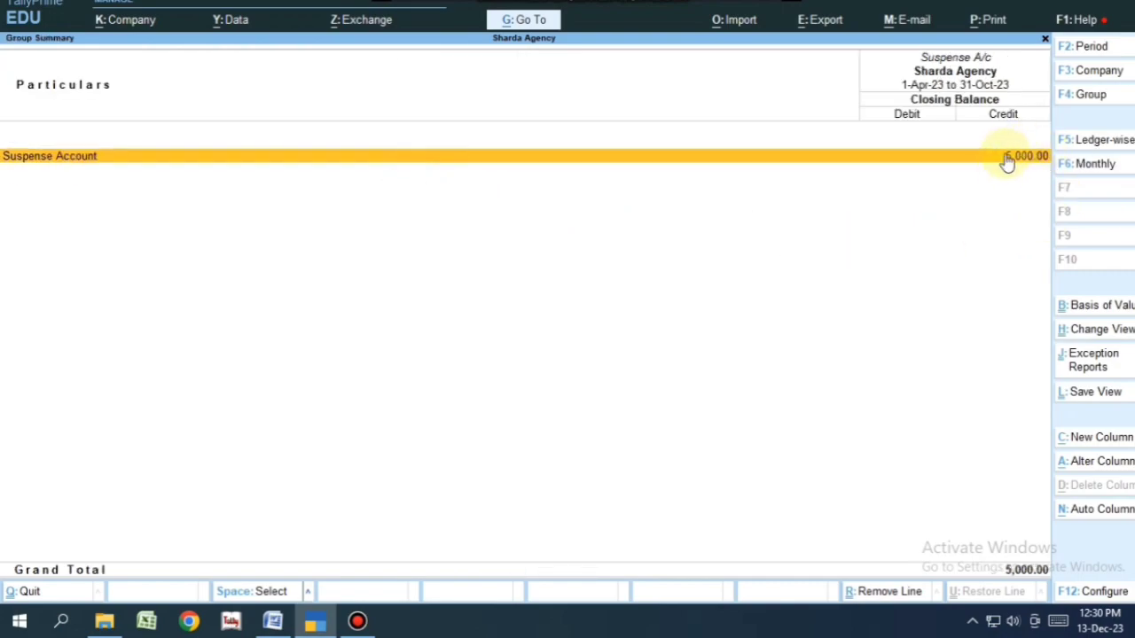
{"action": "key", "text": "Escape"}
{"action": "key", "text": "Escape"}
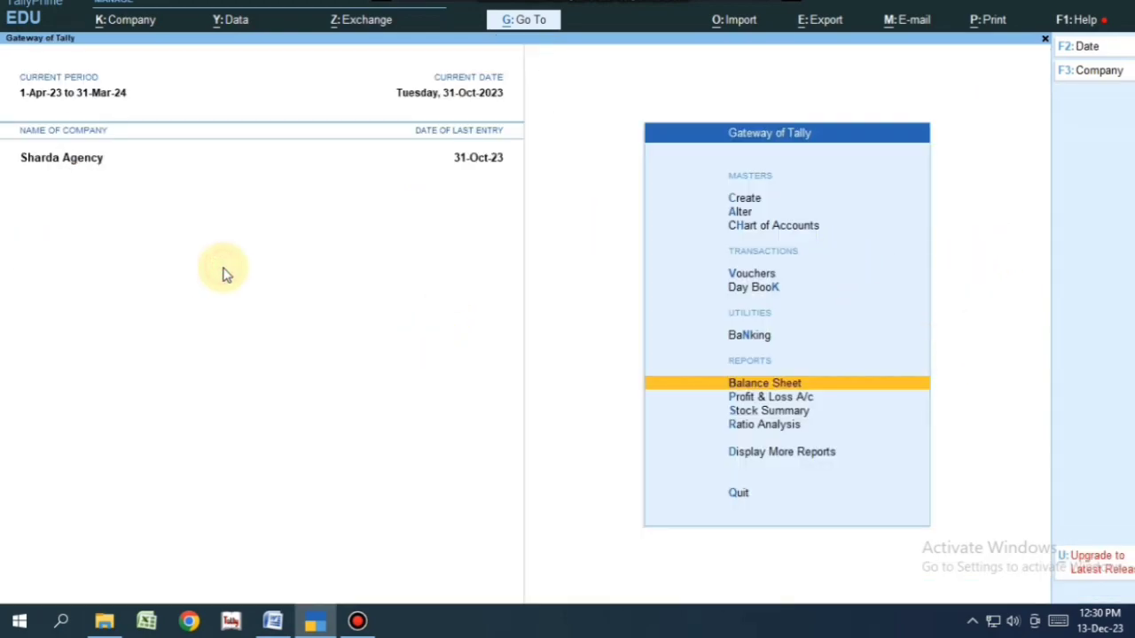
- Switch to the Word list and review the Suspense Accounts entry and the Sub Groups heading
{"action": "left_click", "coordinate": [273, 621]}
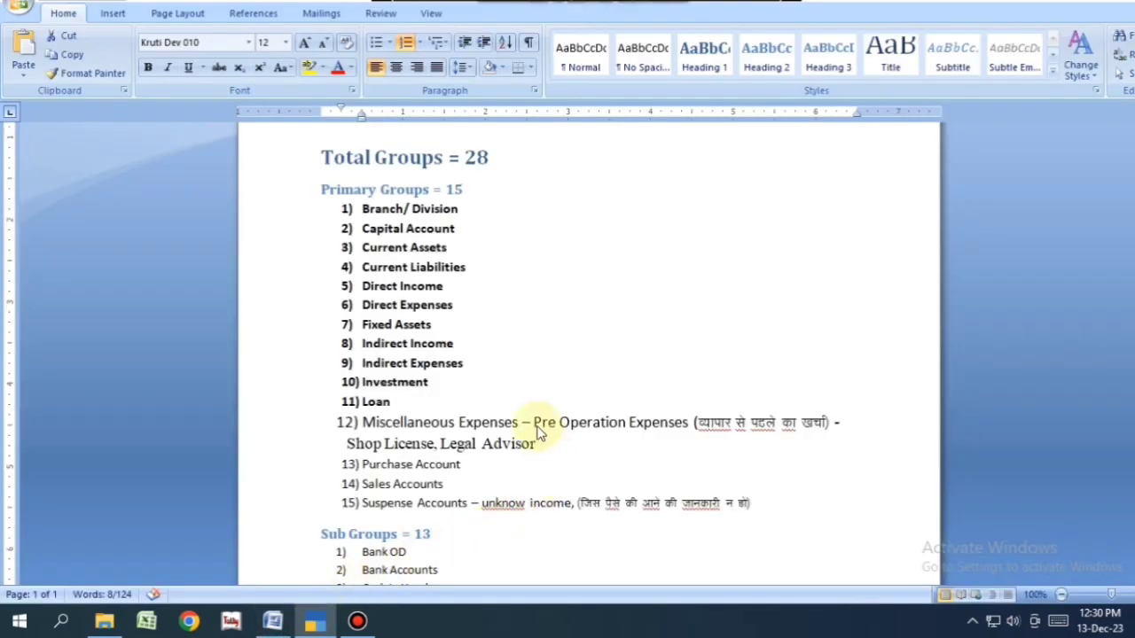
{"action": "left_click_drag", "start_coordinate": [362, 503], "coordinate": [754, 509]}
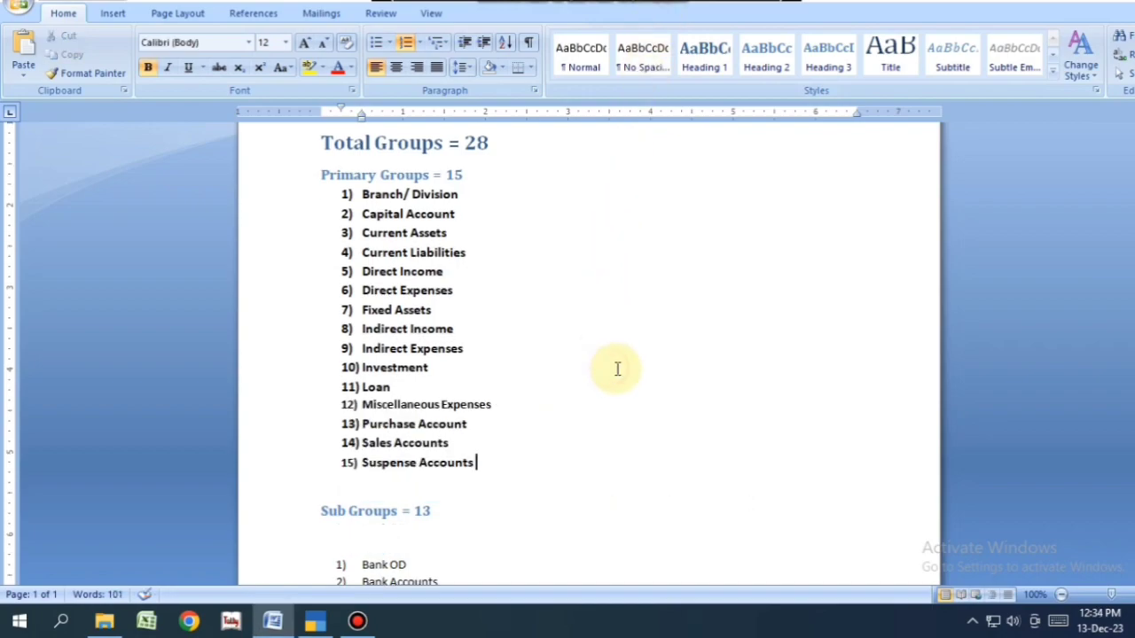
{"action": "scroll", "coordinate": [615, 370], "scroll_direction": "down", "scroll_amount": 2}
{"action": "scroll", "coordinate": [623, 369], "scroll_direction": "down", "scroll_amount": 2}
{"action": "left_click_drag", "start_coordinate": [323, 346], "coordinate": [434, 349]}
{"action": "left_click", "coordinate": [436, 363]}
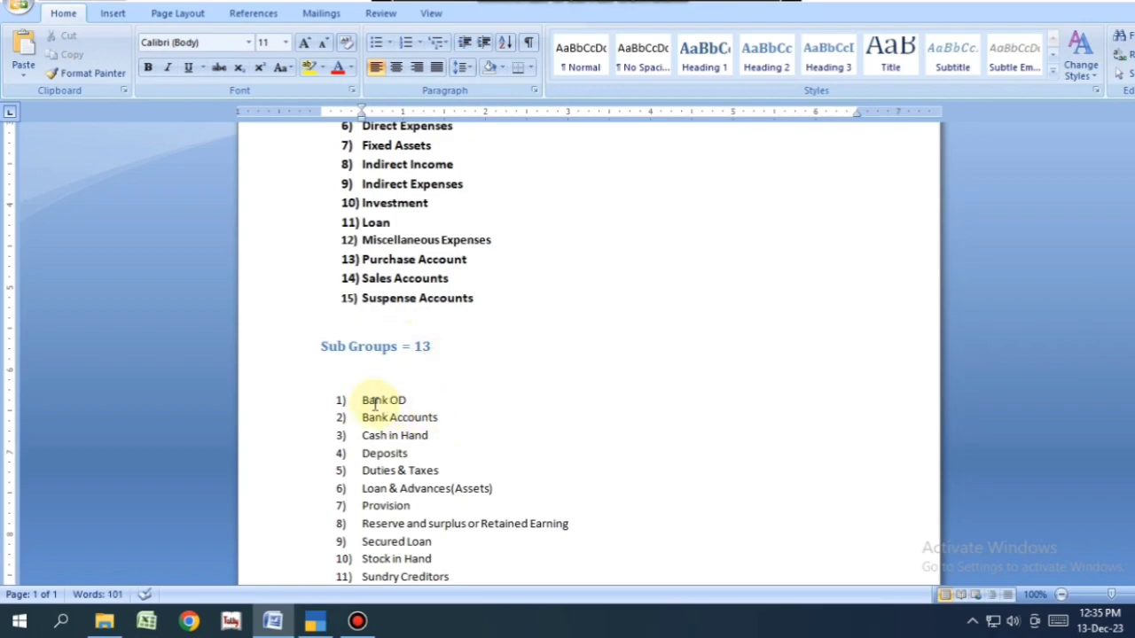
- Highlight Bank OD, Secured Loan and Unsecure Loan in the sub groups list, and the Loan label that brackets them
{"action": "left_click_drag", "start_coordinate": [361, 401], "coordinate": [410, 401]}
{"action": "scroll", "coordinate": [437, 437], "scroll_direction": "down", "scroll_amount": 2}
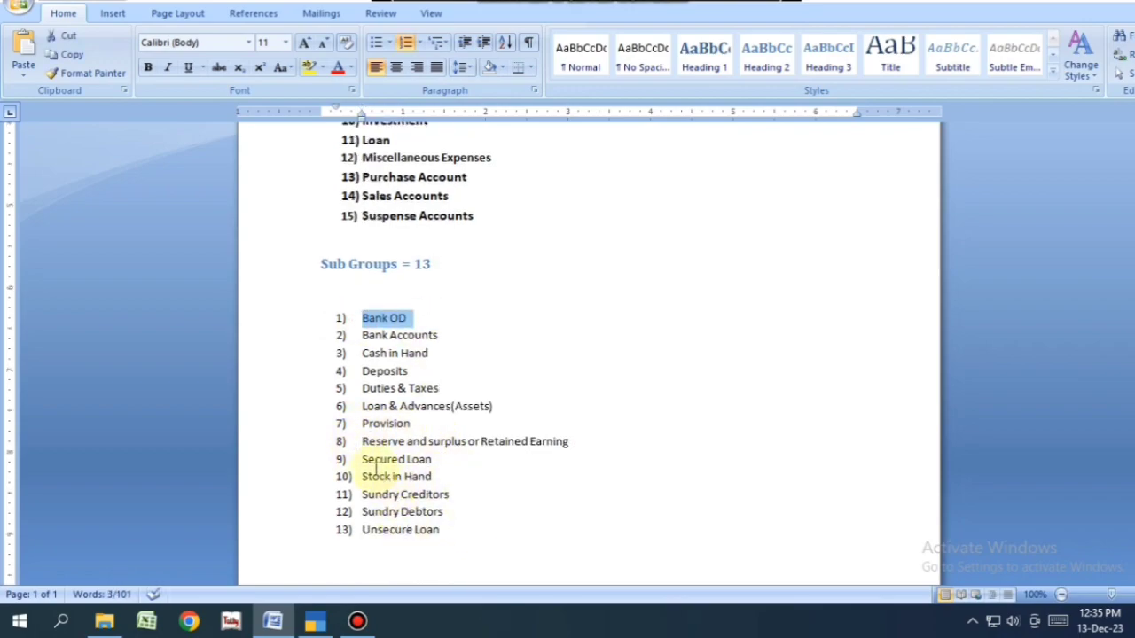
{"action": "left_click_drag", "start_coordinate": [366, 461], "coordinate": [437, 460]}
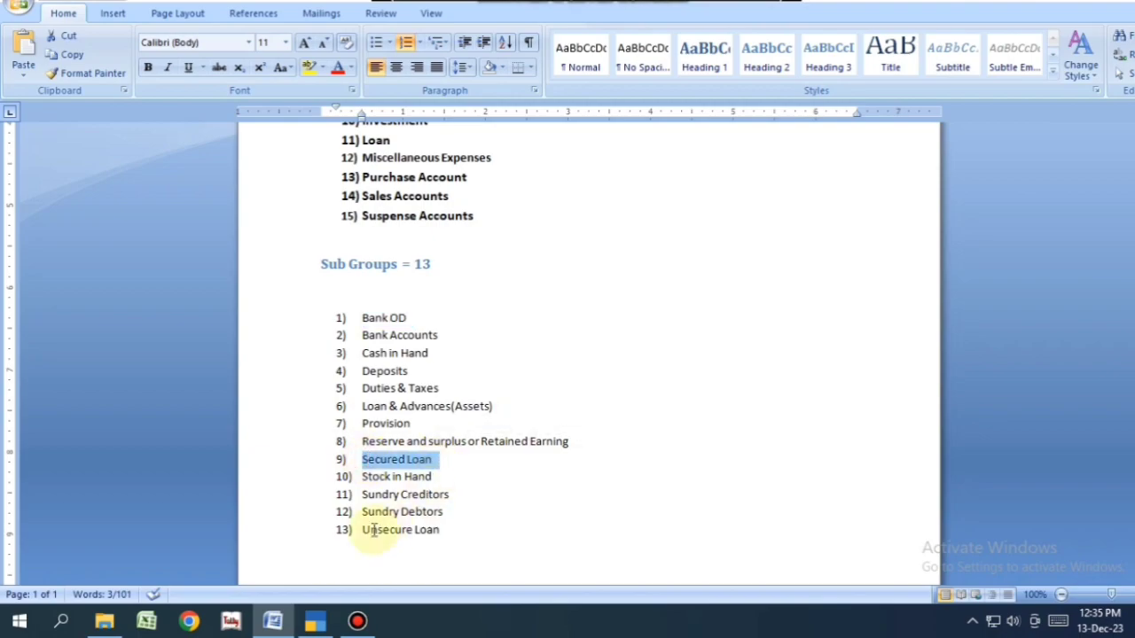
{"action": "left_click_drag", "start_coordinate": [364, 532], "coordinate": [466, 530]}
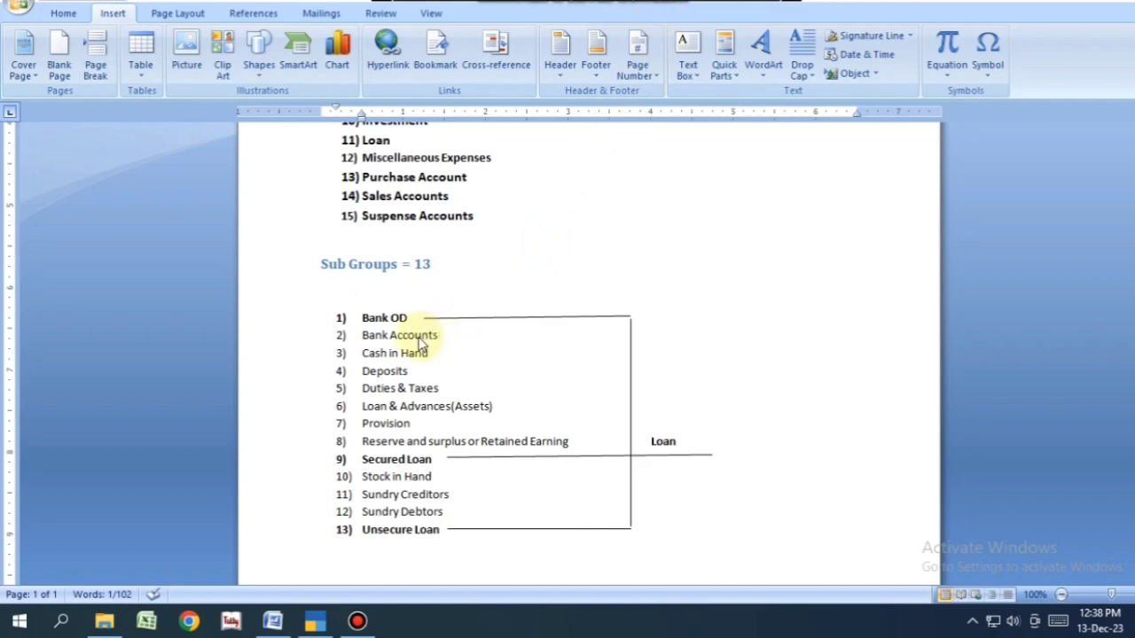
{"action": "left_click", "coordinate": [587, 314]}
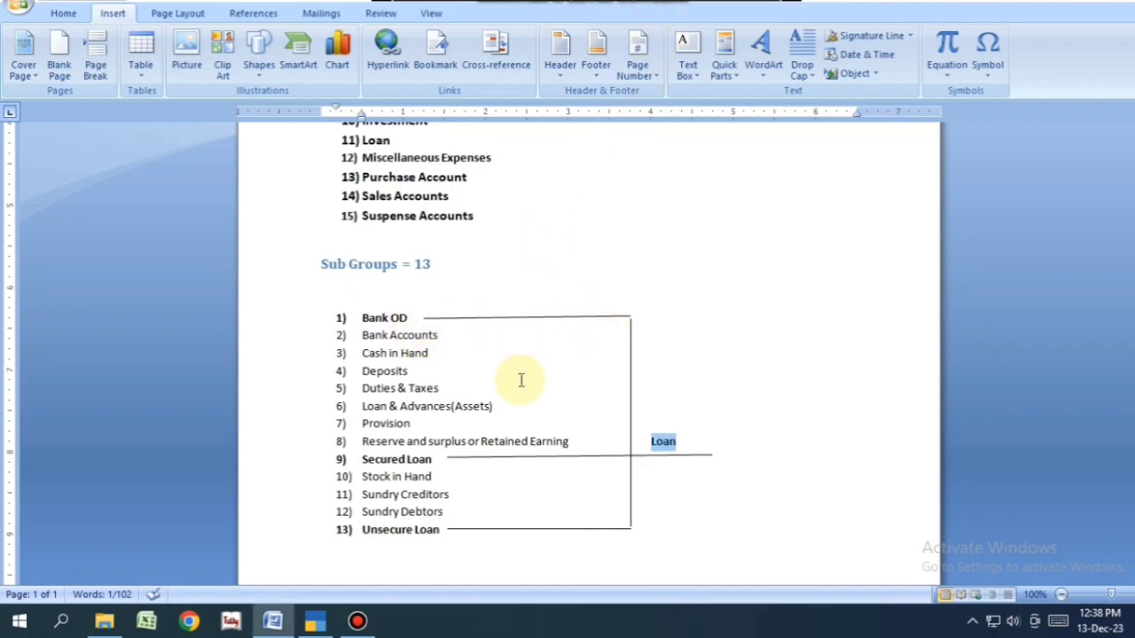
{"action": "left_click", "coordinate": [663, 443]}
{"action": "left_click_drag", "start_coordinate": [653, 441], "coordinate": [696, 448]}
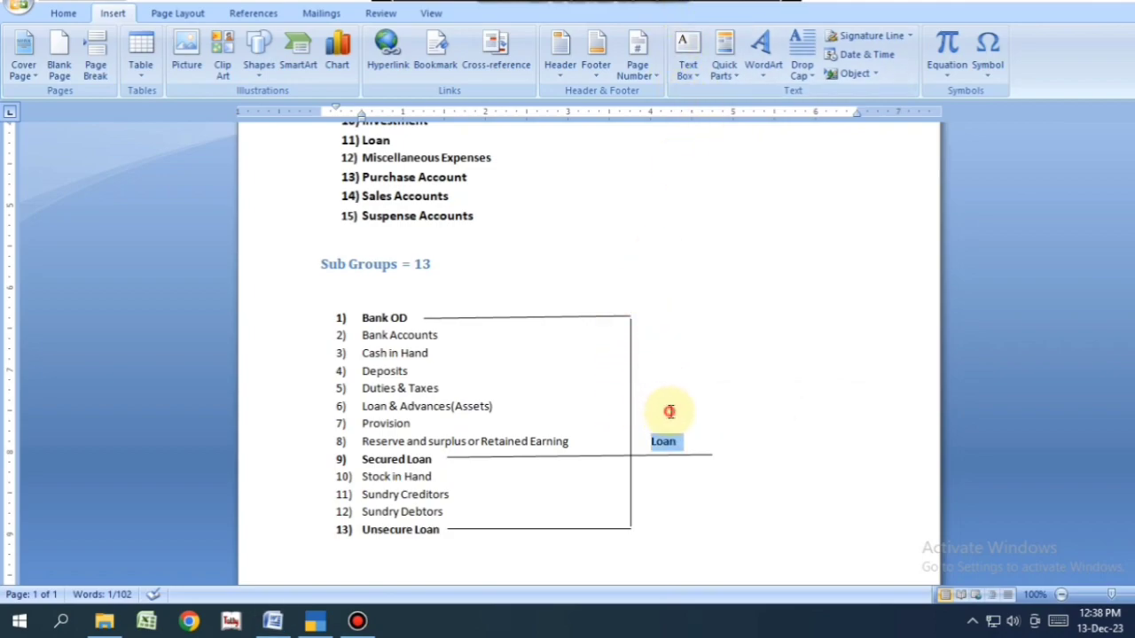
{"action": "left_click", "coordinate": [362, 135]}
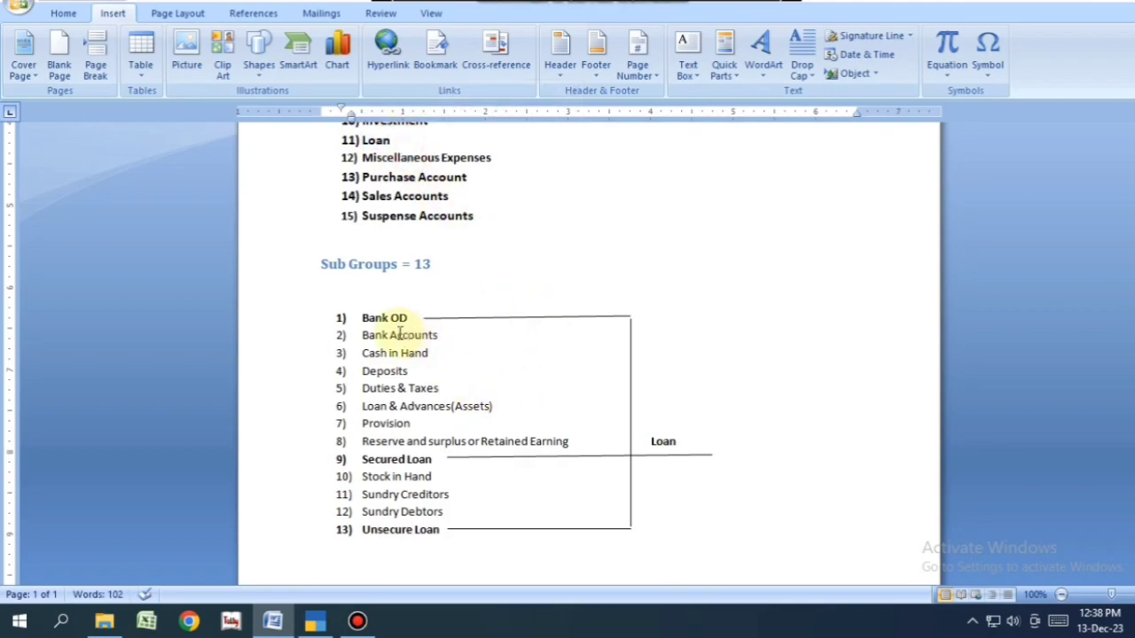
- Add "– HDFC bank, SBI, Indian Overseas Bank," after Bank Accounts in the sub groups list
{"action": "left_click_drag", "start_coordinate": [364, 335], "coordinate": [439, 335]}
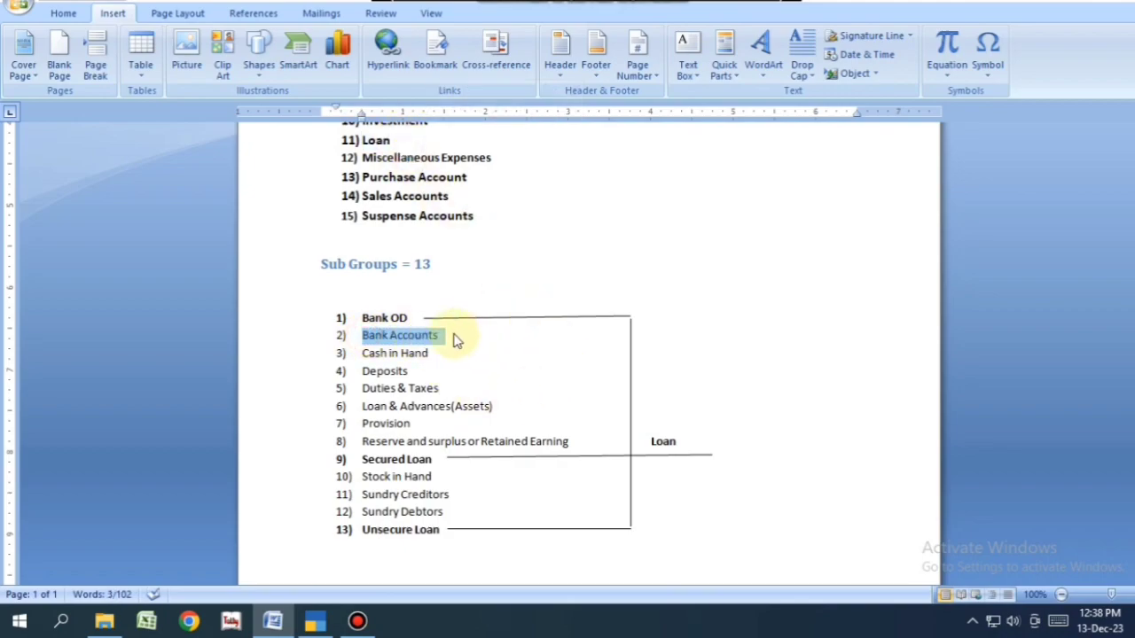
{"action": "left_click", "coordinate": [450, 335]}
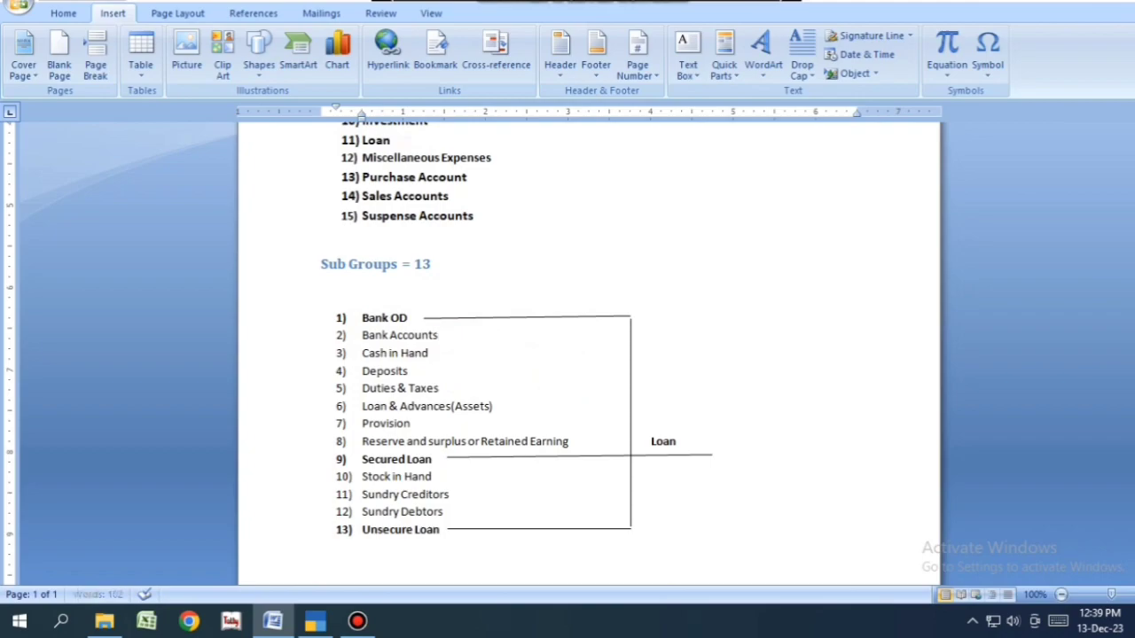
{"action": "type", "text": "- HDFC "}
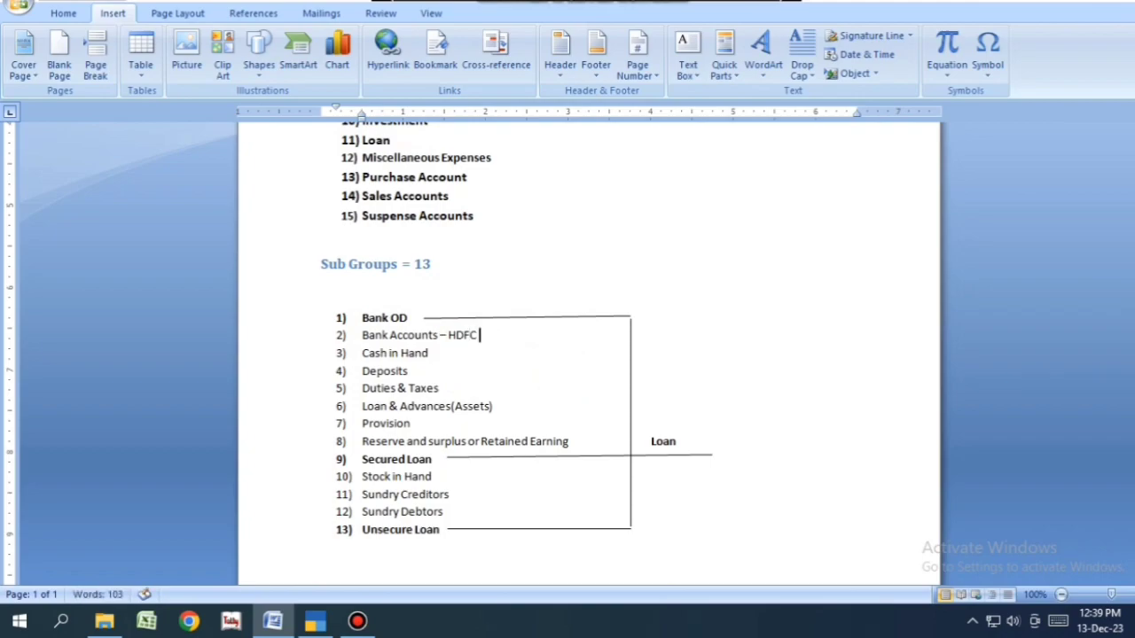
{"action": "type", "text": "bank, SB"}
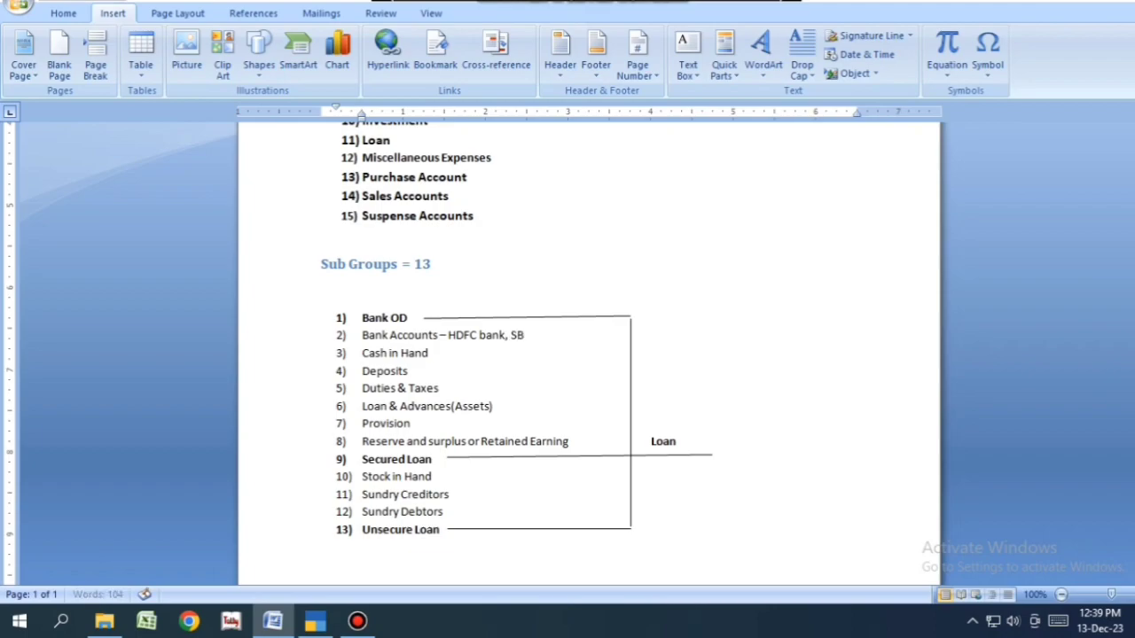
{"action": "type", "text": "I"}
{"action": "type", "text": ", Indian Oversesas"}
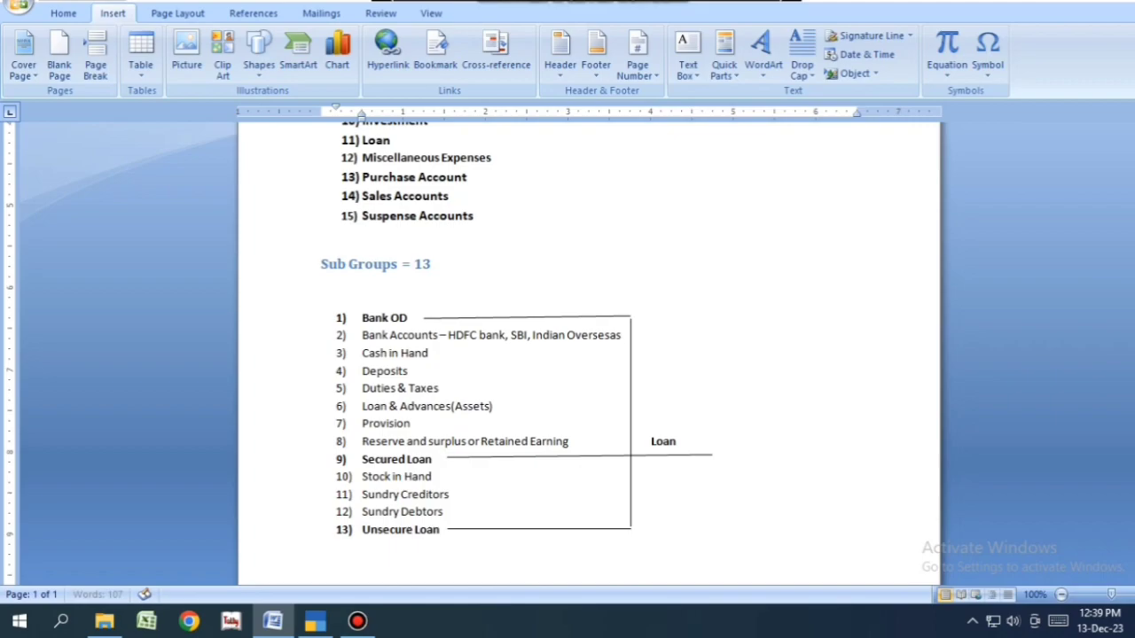
{"action": "key", "text": "BackSpace"}
{"action": "type", "text": ","}
{"action": "left_click", "coordinate": [365, 335]}
- Switch to TallyPrime and start a new Receipt voucher from the Gateway of Tally
{"action": "left_click", "coordinate": [314, 620]}
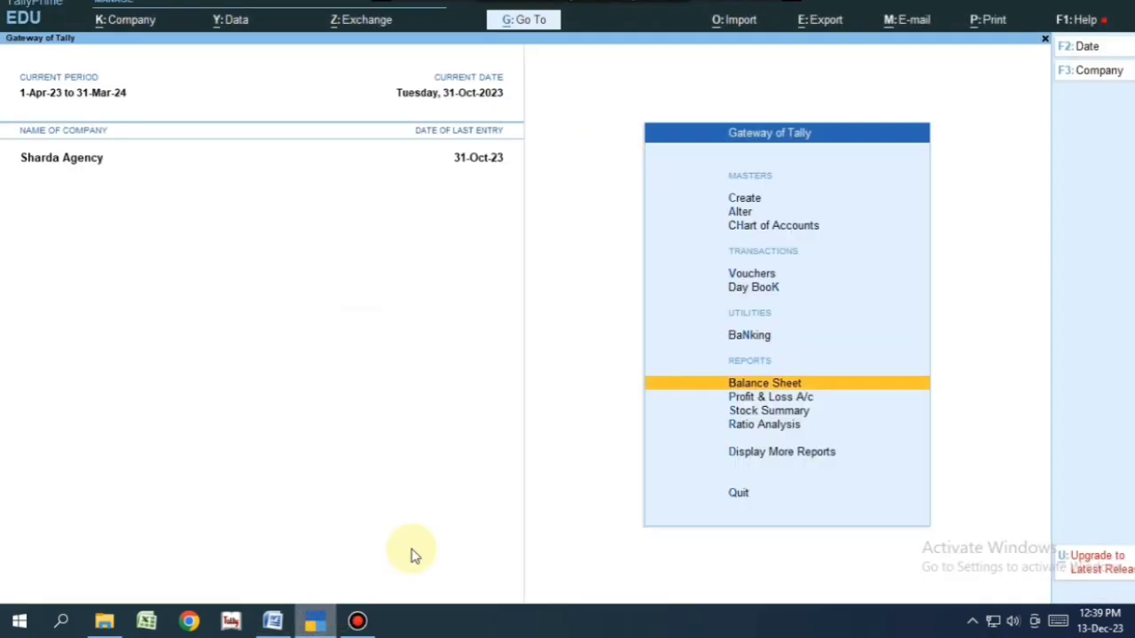
{"action": "key", "text": "Up"}
{"action": "key", "text": "Up"}
{"action": "key", "text": "Up"}
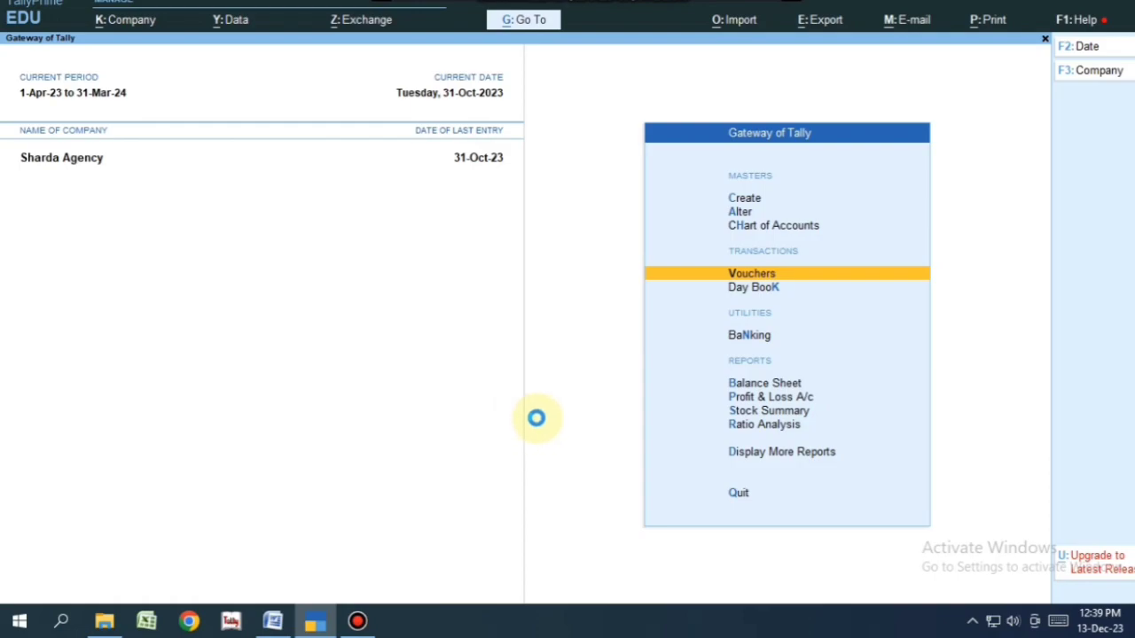
{"action": "left_click", "coordinate": [704, 268]}
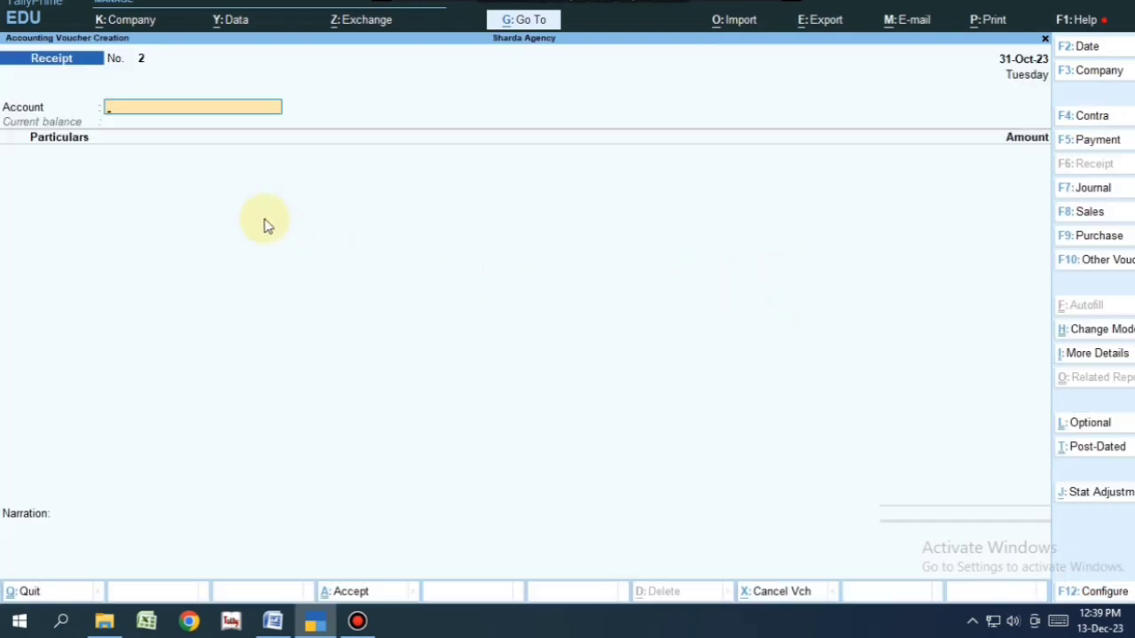
- Create a ledger named State Bank of India under Bank Accounts from the receipt's account field, and leave the voucher unsaved
{"action": "key", "text": "alt+c"}
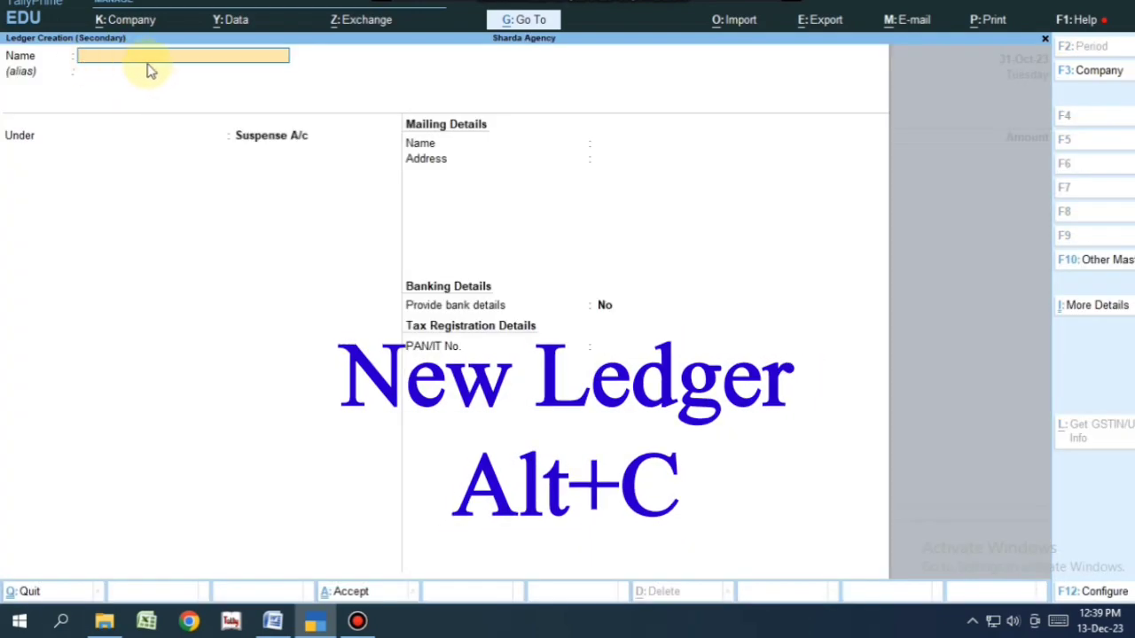
{"action": "type", "text": "State Bank of India"}
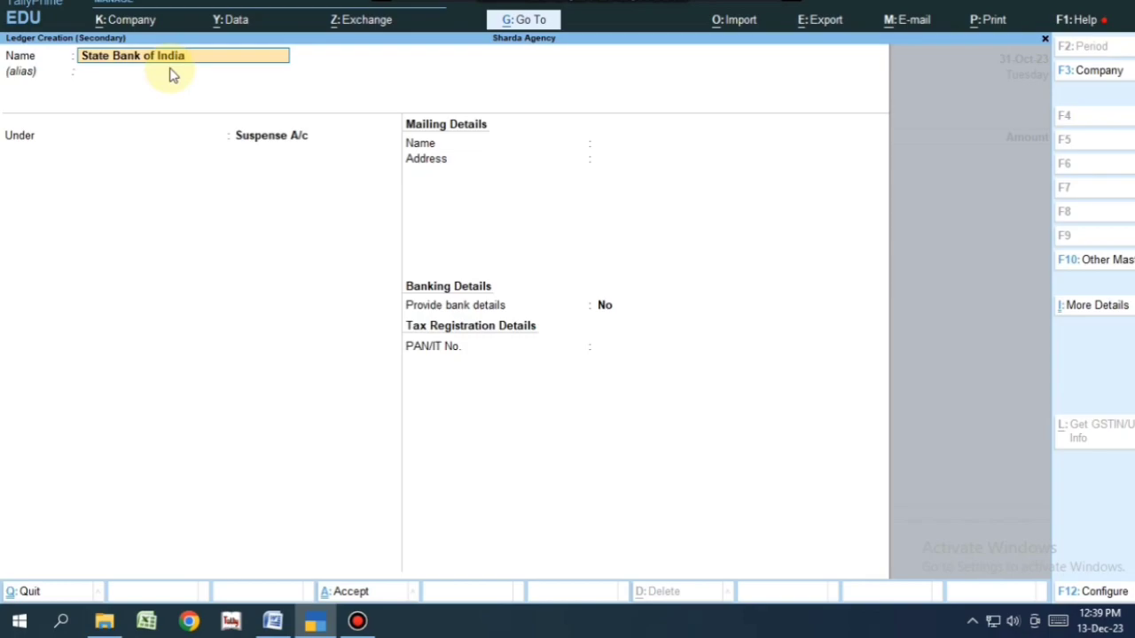
{"action": "key", "text": "Return"}
{"action": "key", "text": "Return"}
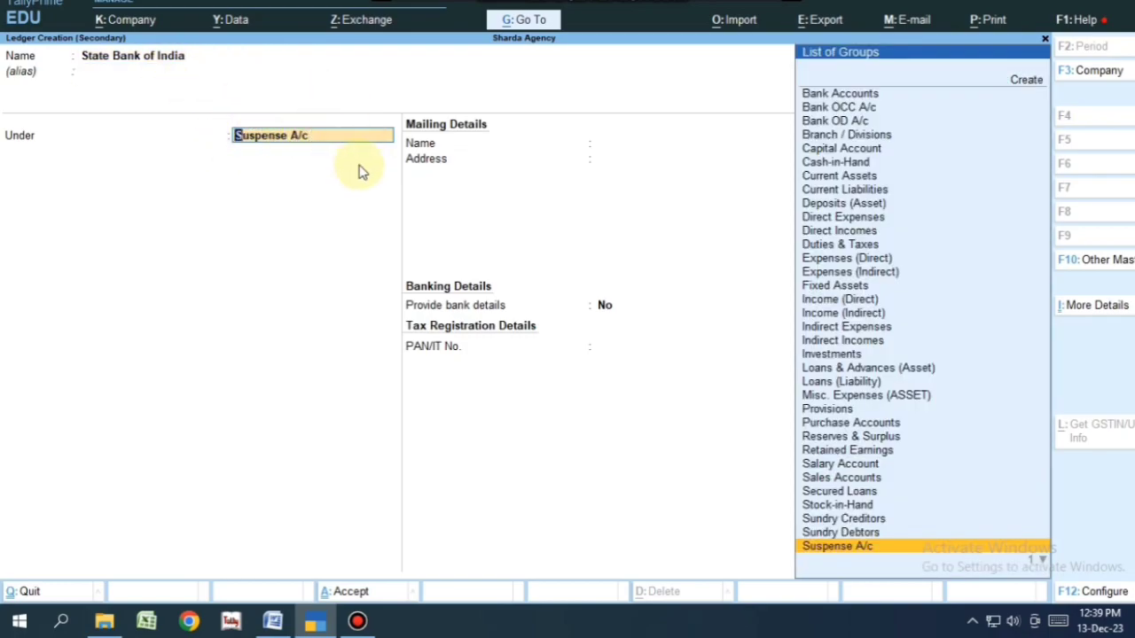
{"action": "type", "text": "Bank"}
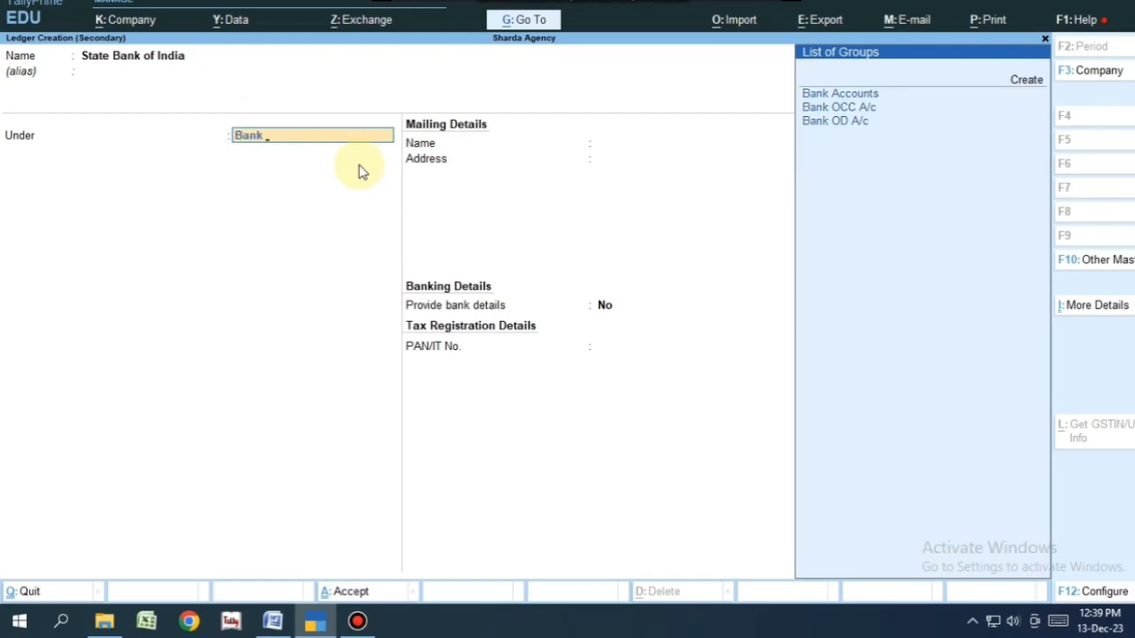
{"action": "key", "text": "Return"}
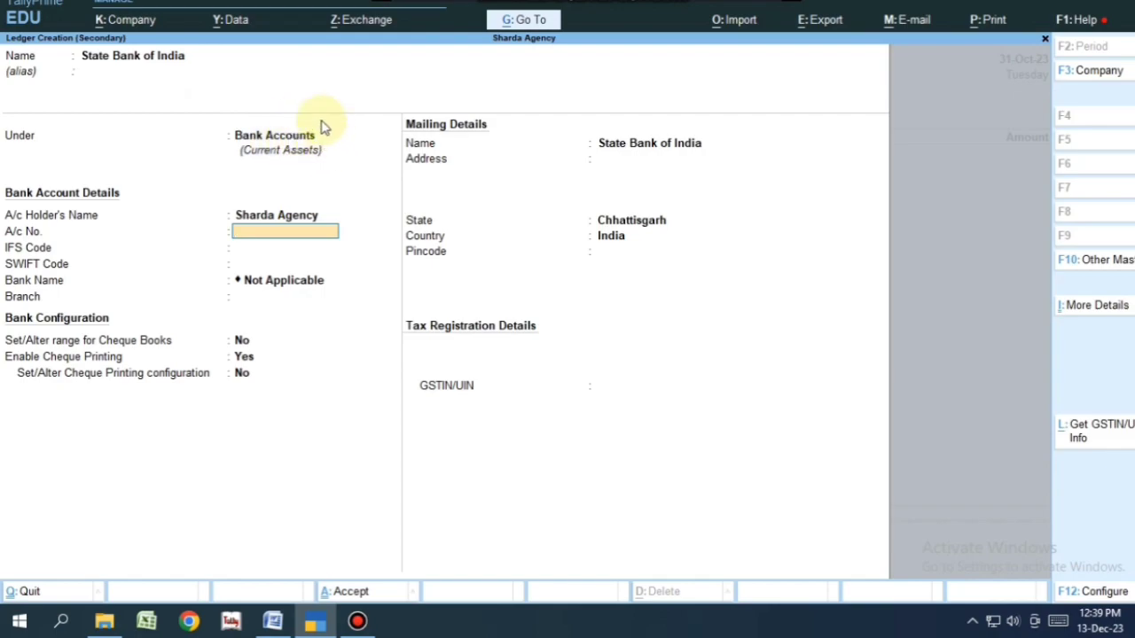
{"action": "key", "text": "ctrl"}
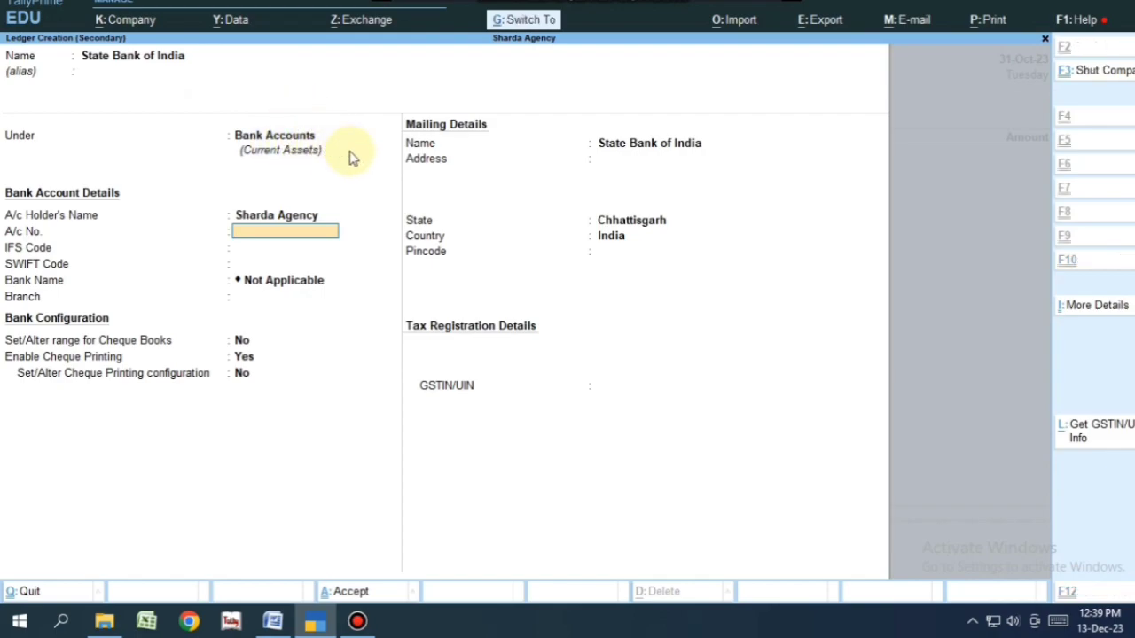
{"action": "key", "text": "ctrl+a"}
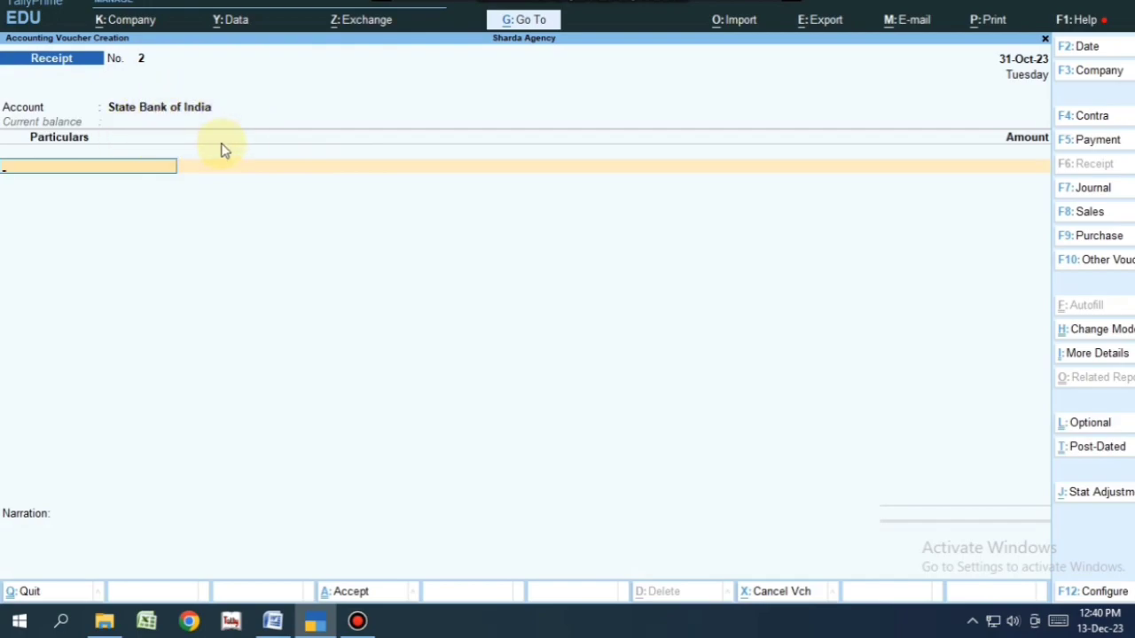
{"action": "key", "text": "Escape"}
{"action": "key", "text": "Return"}
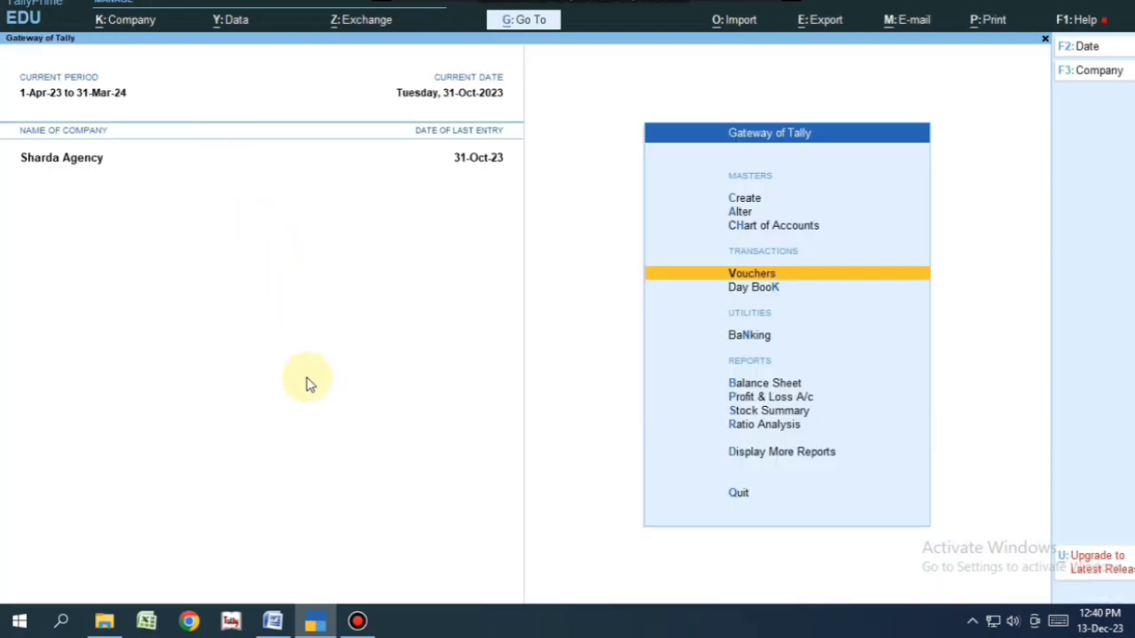
- Switch to the Word list and add "-Cash" after Cash in Hand in the sub groups
{"action": "left_click", "coordinate": [273, 621]}
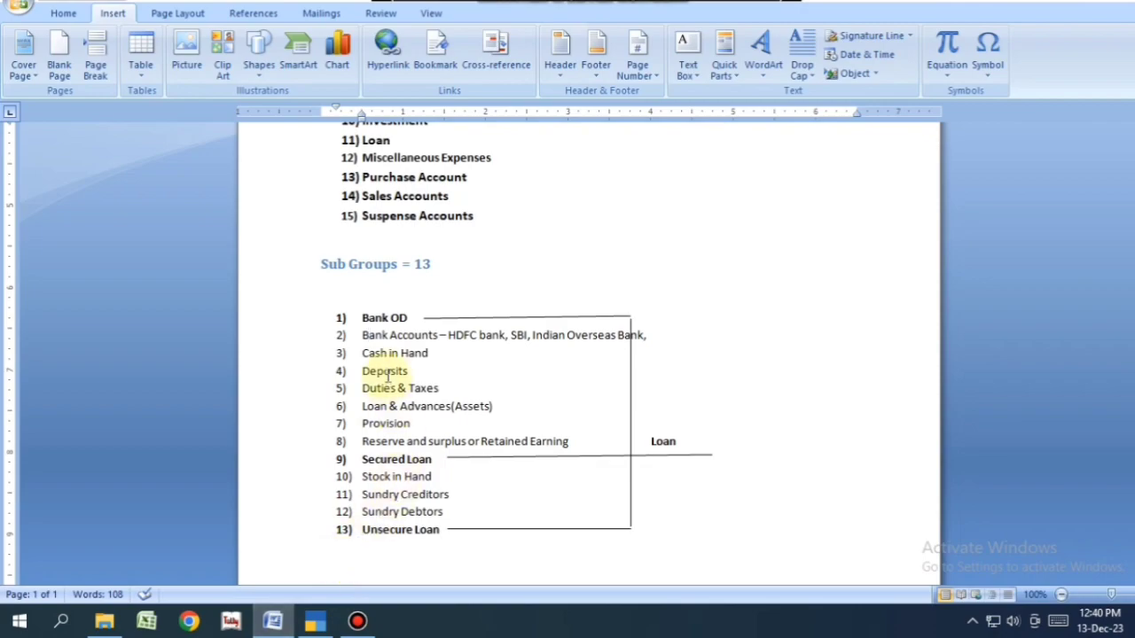
{"action": "left_click_drag", "start_coordinate": [362, 353], "coordinate": [417, 355]}
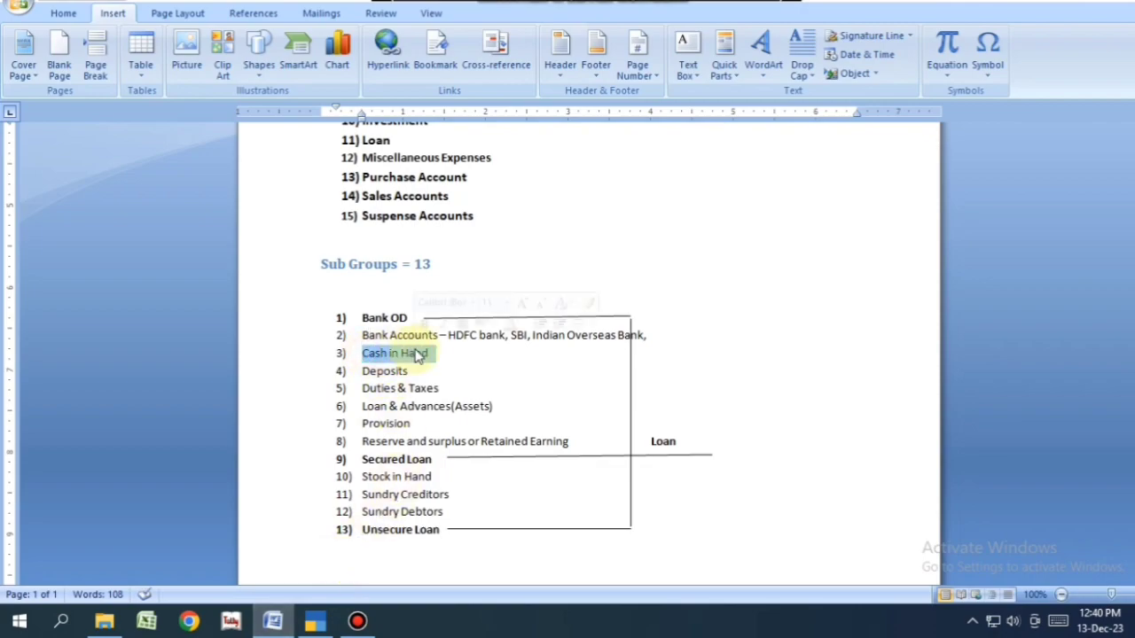
{"action": "left_click", "coordinate": [435, 355]}
{"action": "type", "text": "-Cash"}
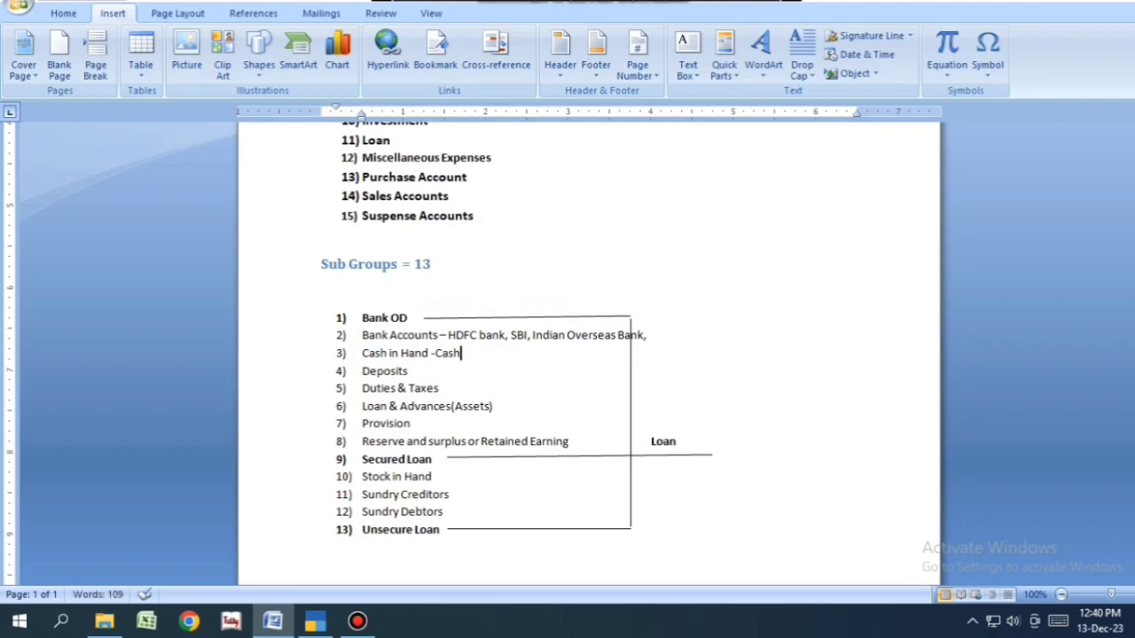
- Switch to TallyPrime, look up the Cash ledger in a new Receipt voucher's account list, and quit the voucher
{"action": "left_click", "coordinate": [313, 620]}
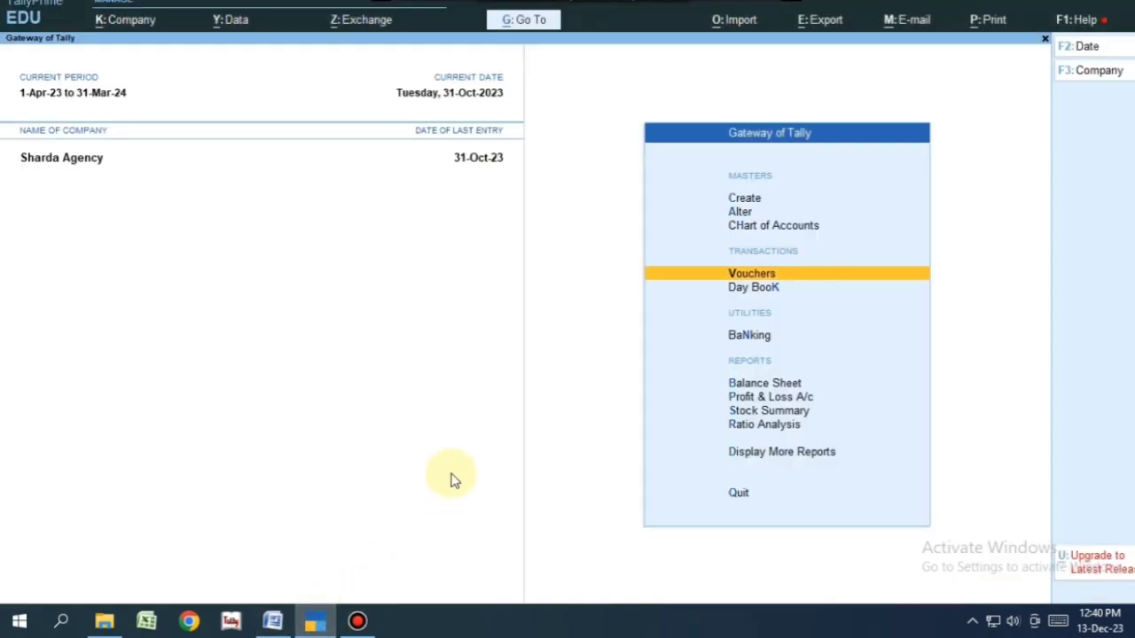
{"action": "key", "text": "Return"}
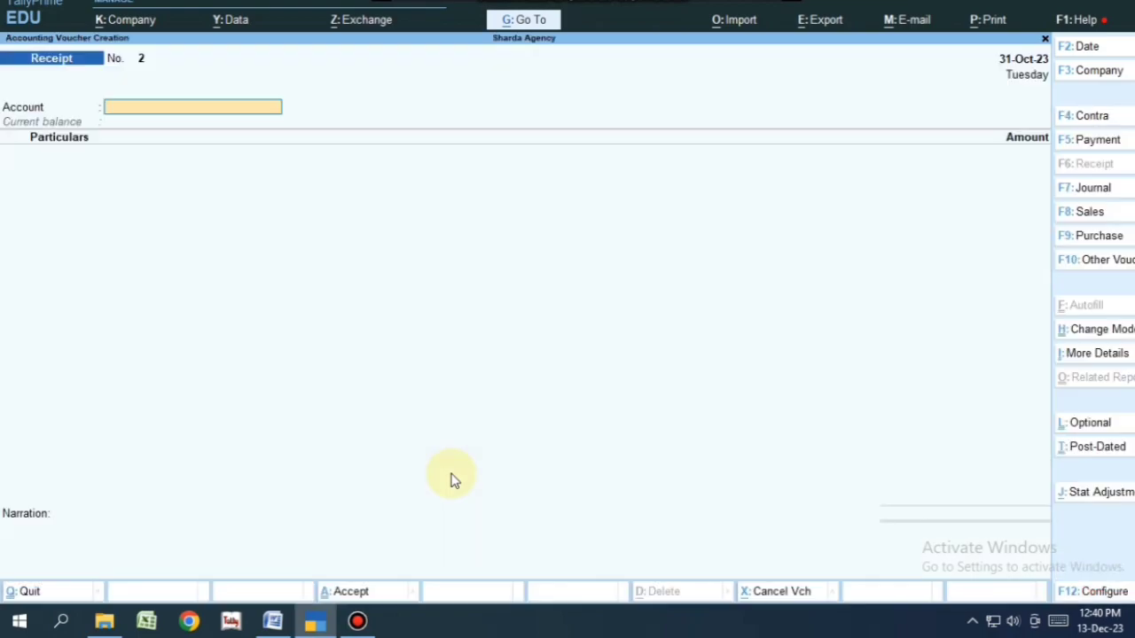
{"action": "type", "text": "C"}
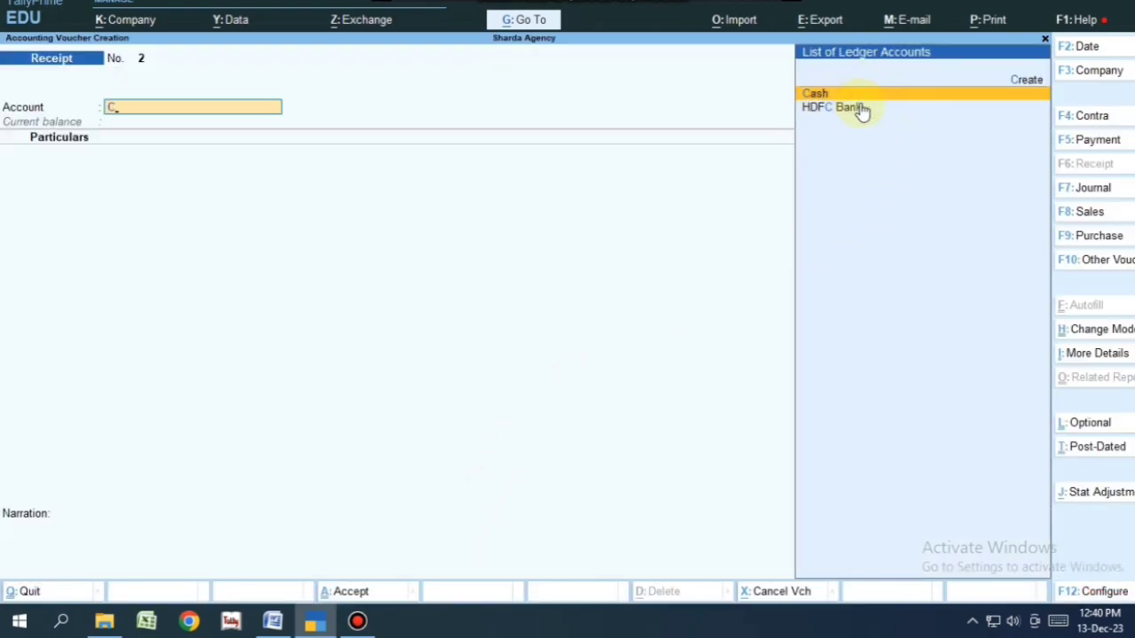
{"action": "key", "text": "BackSpace"}
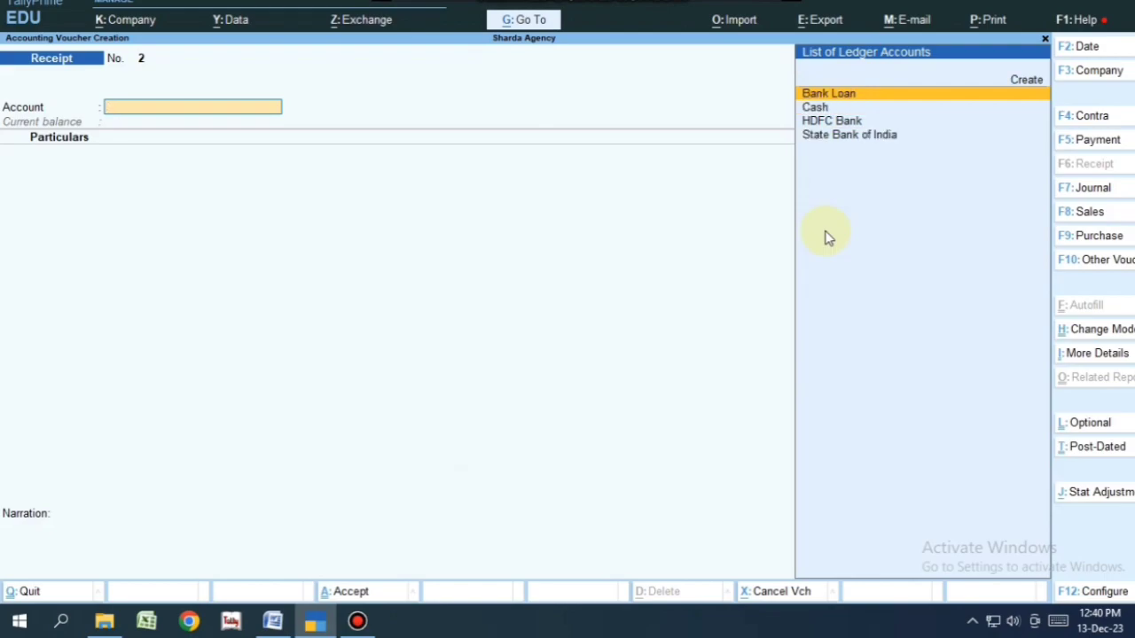
{"action": "key", "text": "Escape"}
{"action": "key", "text": "y"}
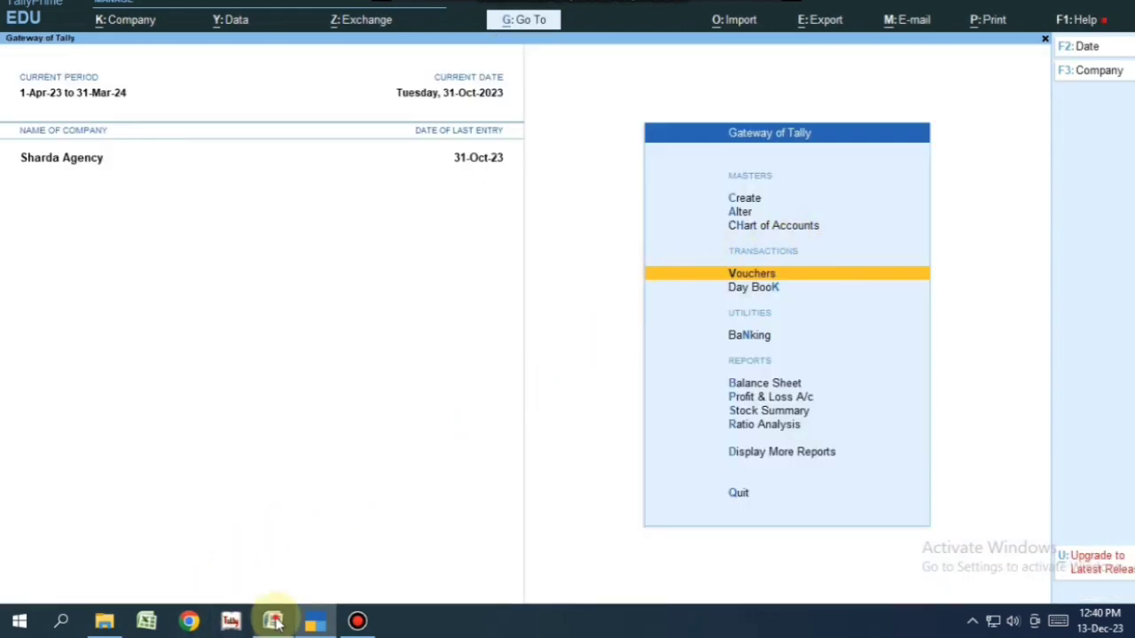
- Switch to the Word list, add "– Rent Deposit," after Deposits in the sub groups, and select the words Rent Deposit
{"action": "left_click", "coordinate": [275, 620]}
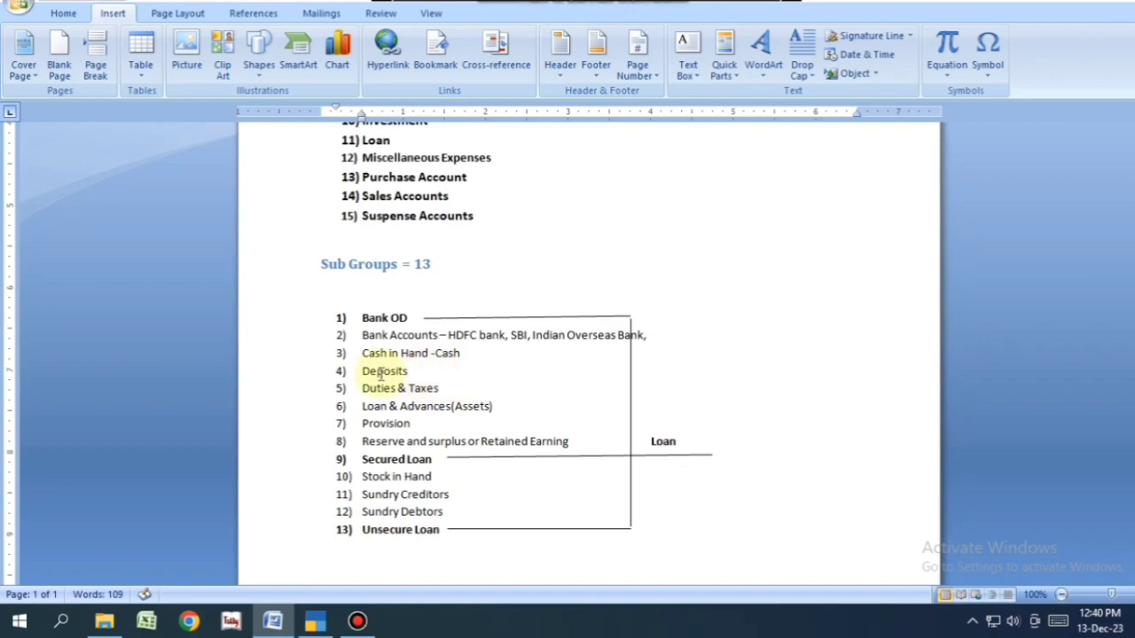
{"action": "left_click_drag", "start_coordinate": [362, 371], "coordinate": [413, 373]}
{"action": "left_click", "coordinate": [413, 373]}
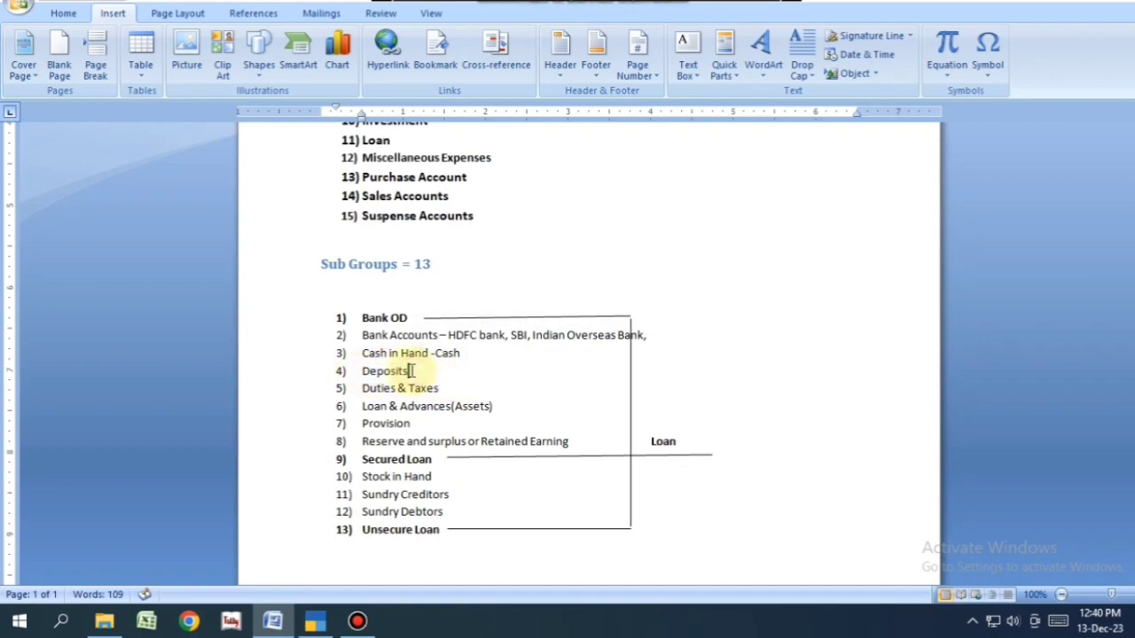
{"action": "scroll", "coordinate": [413, 373], "scroll_direction": "up", "scroll_amount": 3}
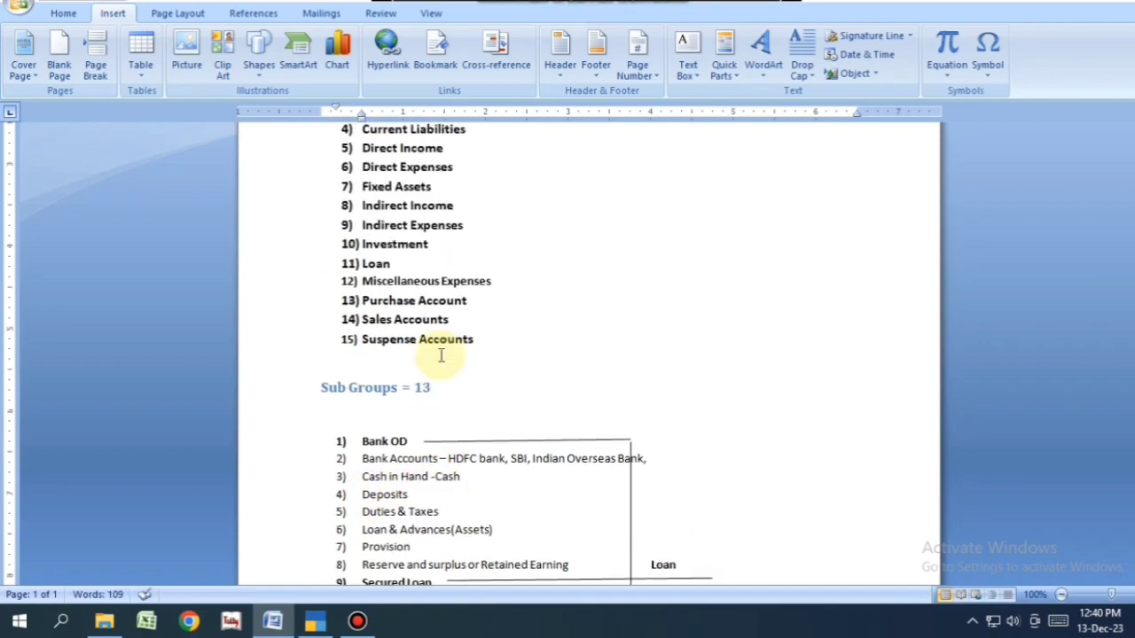
{"action": "scroll", "coordinate": [610, 388], "scroll_direction": "up", "scroll_amount": 1}
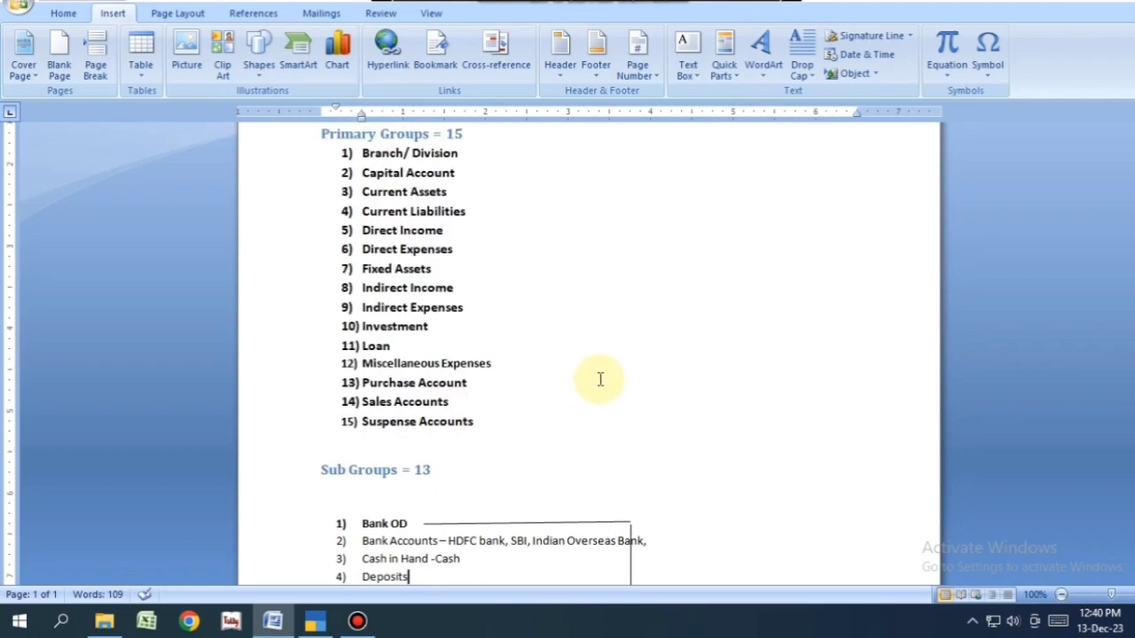
{"action": "scroll", "coordinate": [629, 128], "scroll_direction": "down", "scroll_amount": 5}
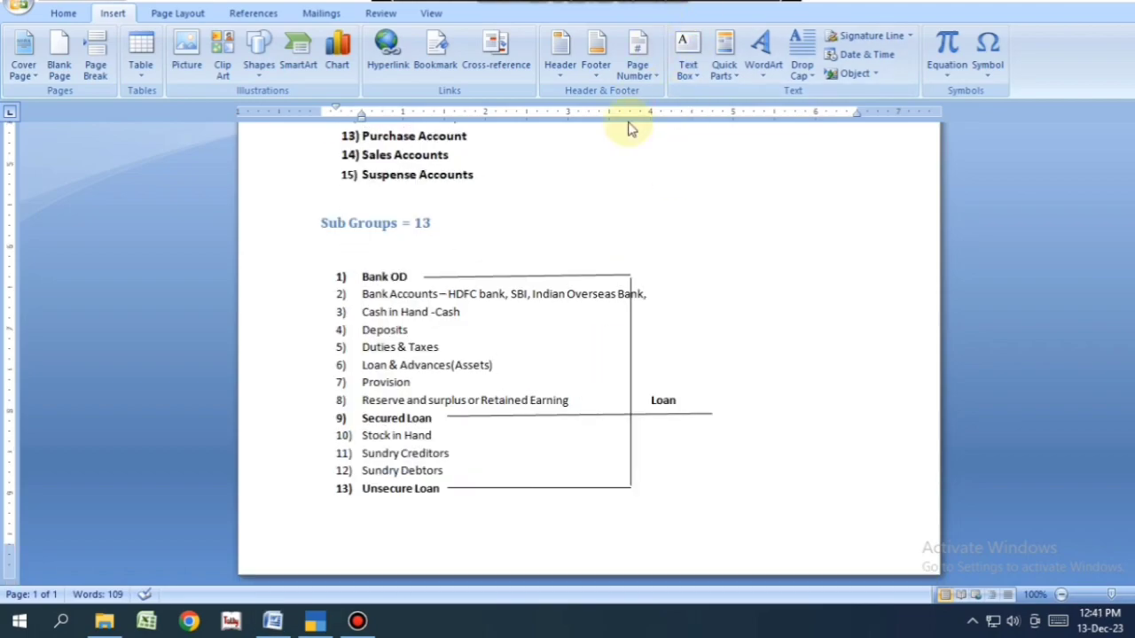
{"action": "left_click", "coordinate": [432, 327]}
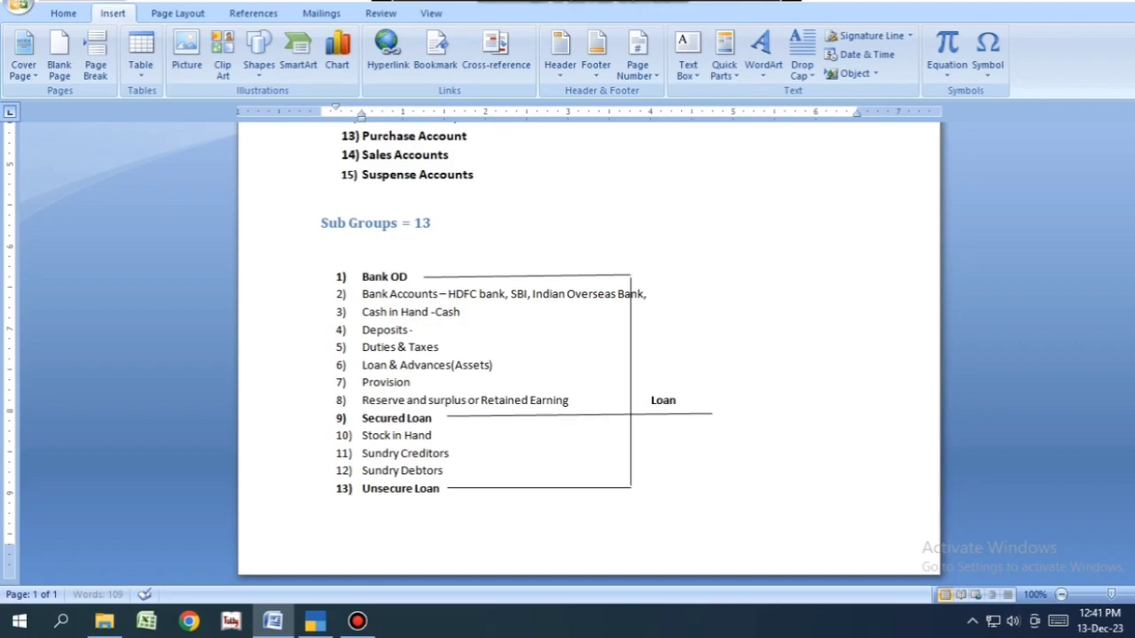
{"action": "type", "text": "- Rent Deposit,"}
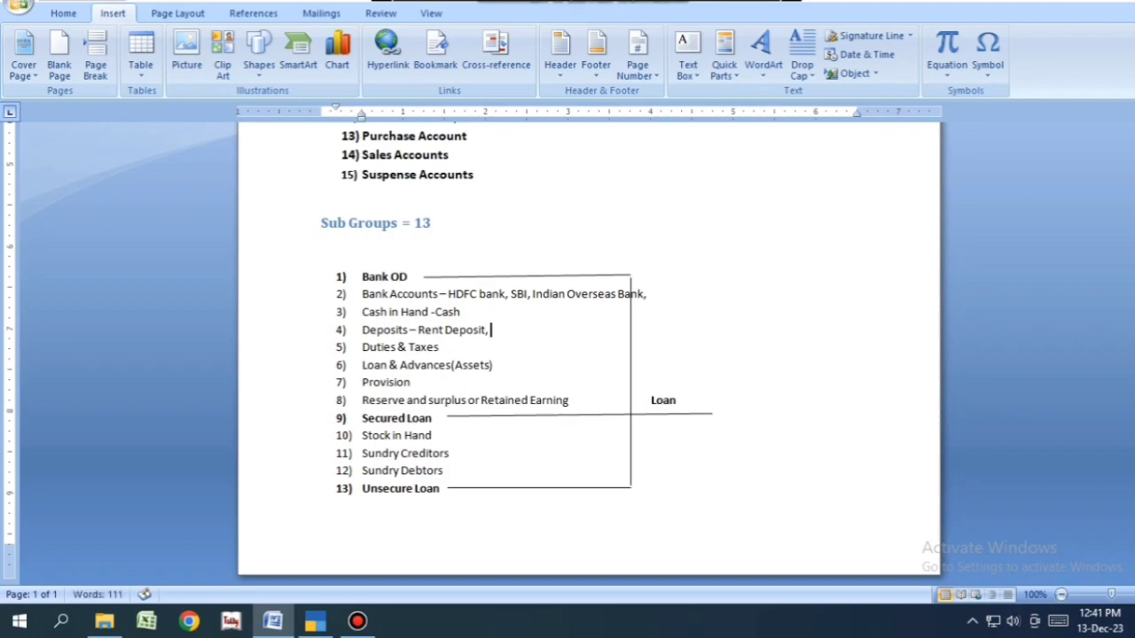
{"action": "left_click", "coordinate": [419, 328]}
{"action": "left_click_drag", "start_coordinate": [419, 328], "coordinate": [484, 330]}
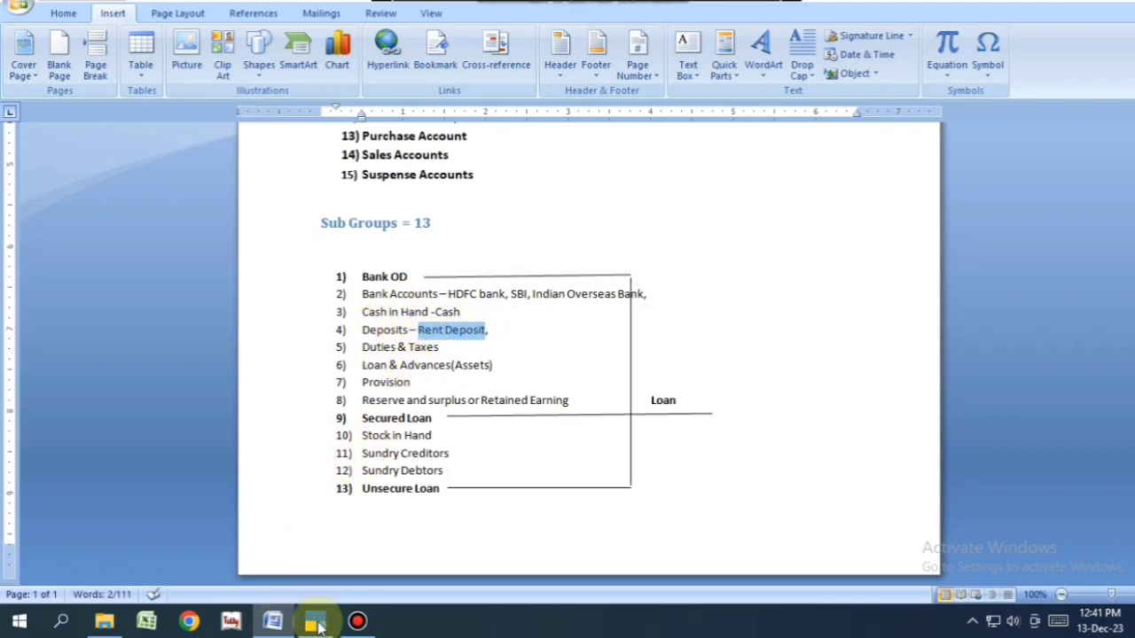
- Switch to TallyPrime and create a ledger named Rent Deposit under the Deposits (Asset) group
{"action": "left_click", "coordinate": [317, 622]}
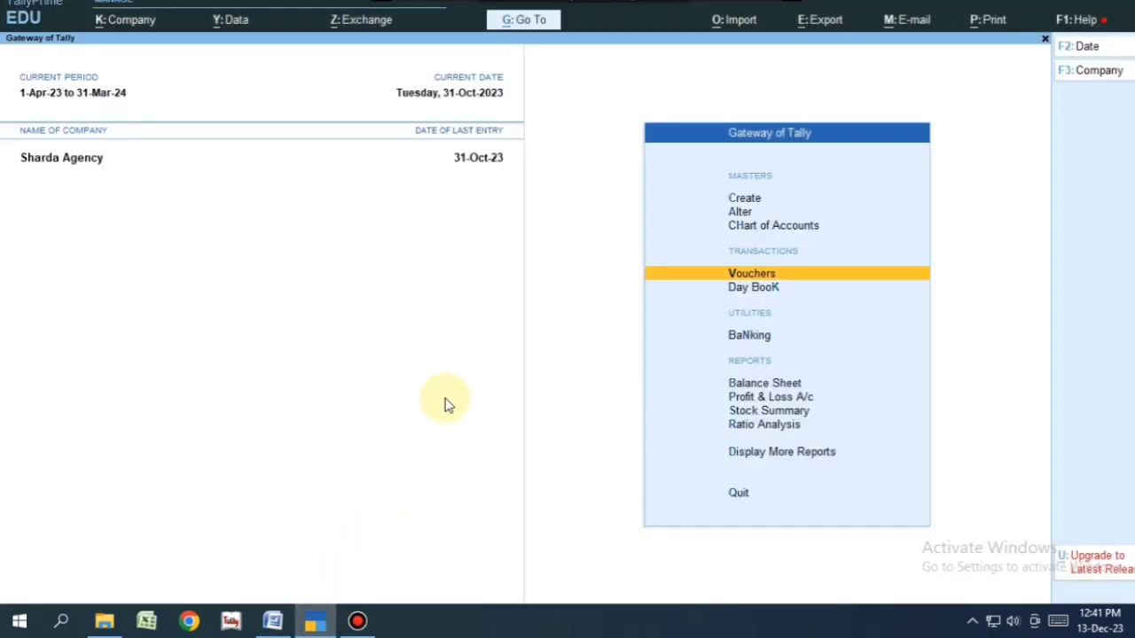
{"action": "key", "text": "Up"}
{"action": "key", "text": "Up"}
{"action": "key", "text": "Up"}
{"action": "key", "text": "Return"}
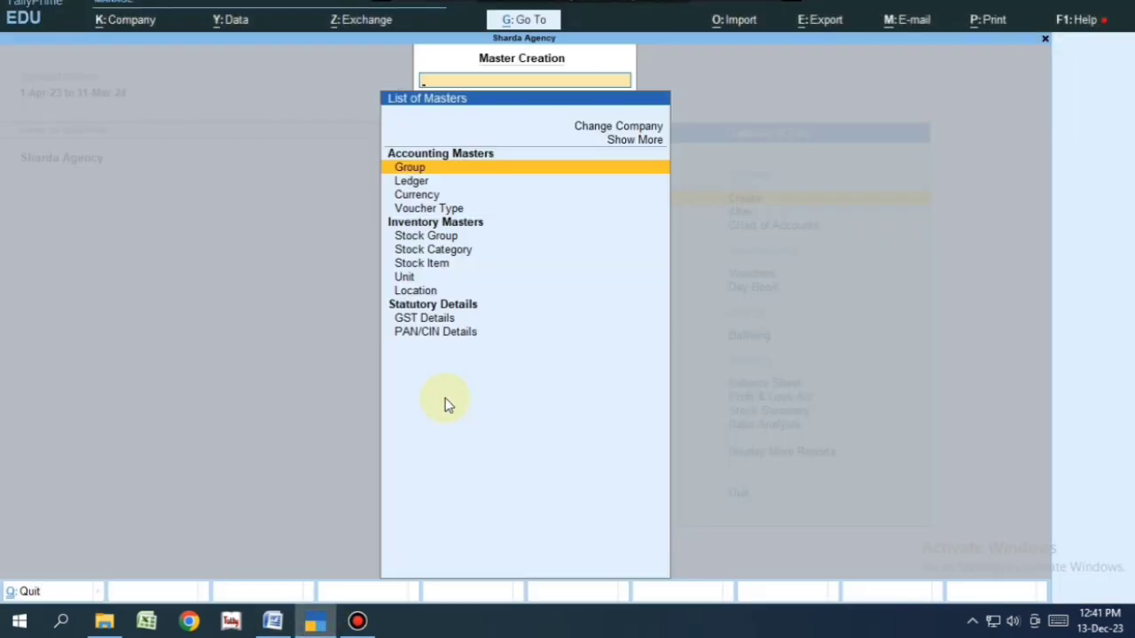
{"action": "key", "text": "Down"}
{"action": "key", "text": "Return"}
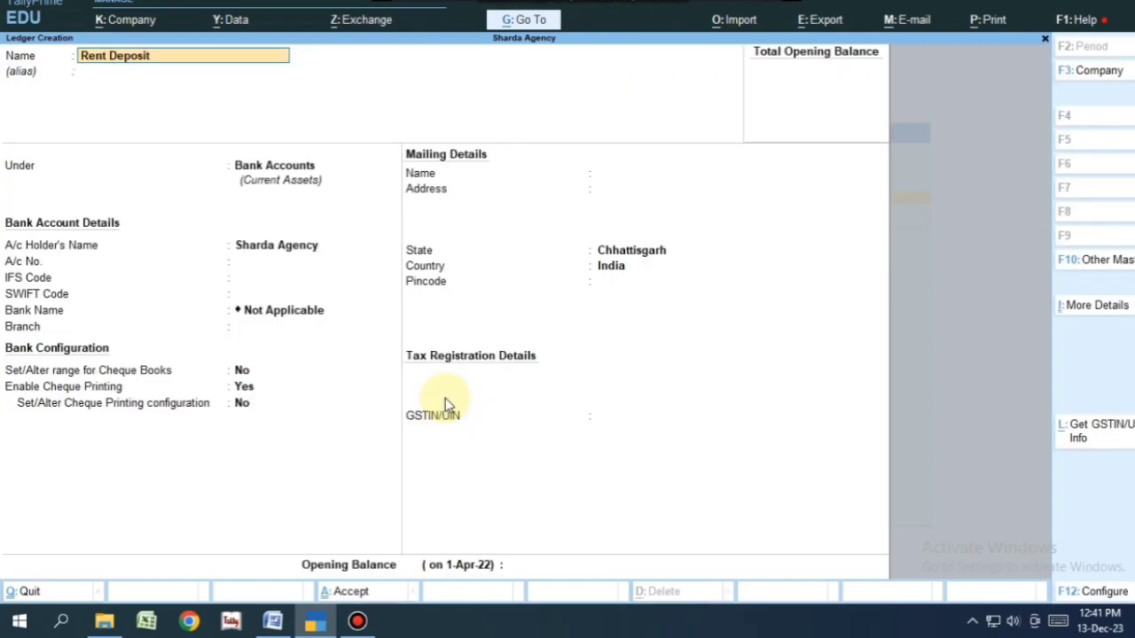
{"action": "key", "text": "Return"}
{"action": "key", "text": "Return"}
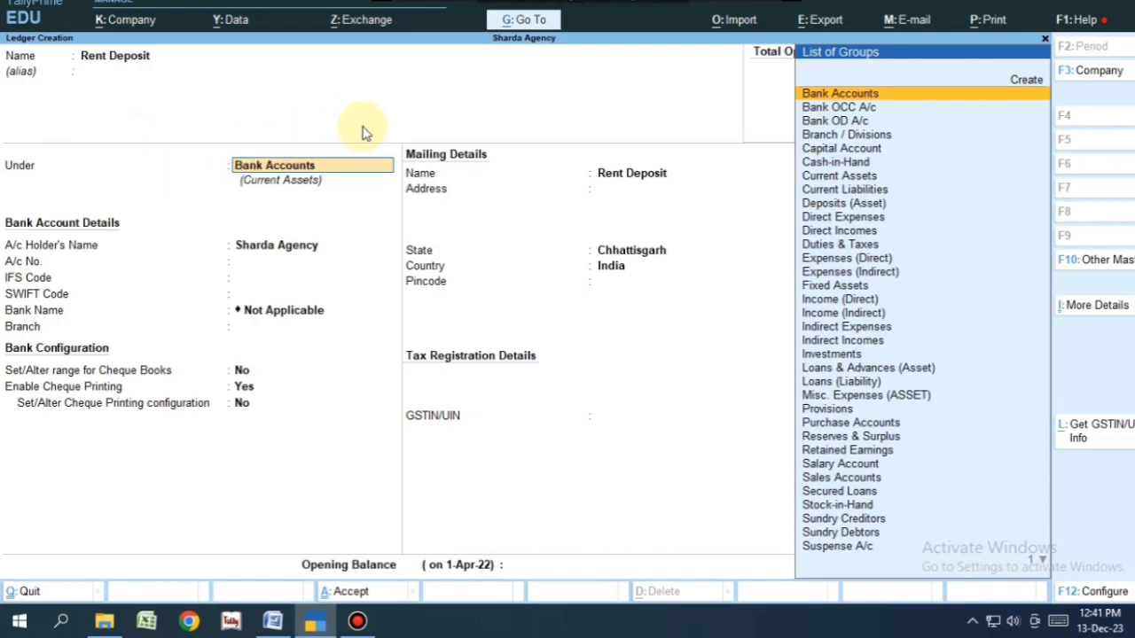
{"action": "type", "text": "Depo"}
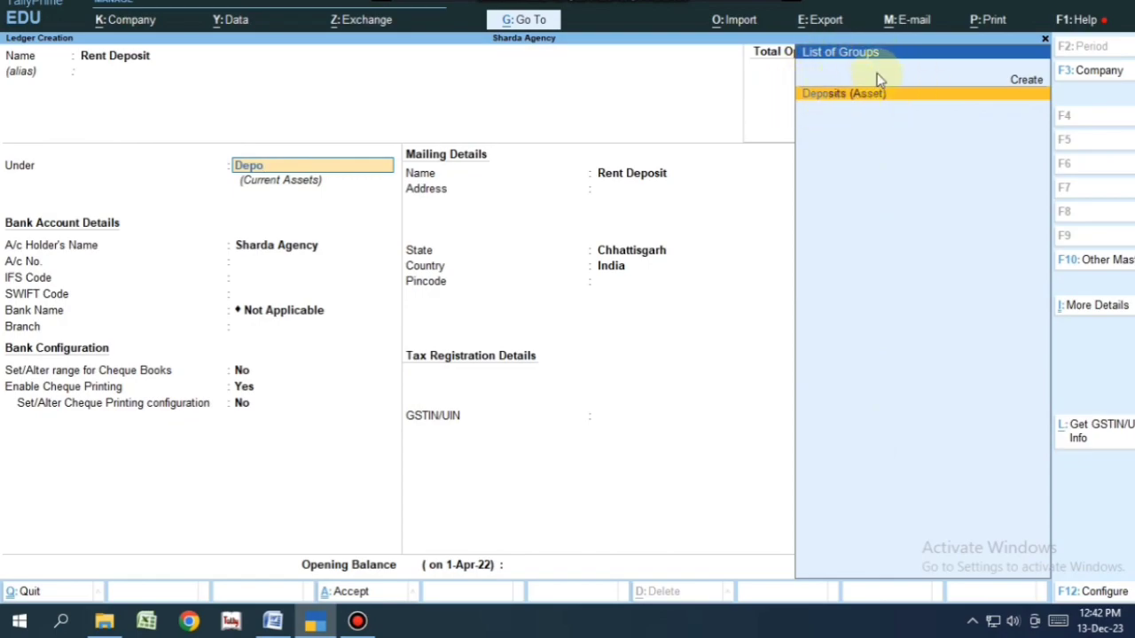
{"action": "key", "text": "Return"}
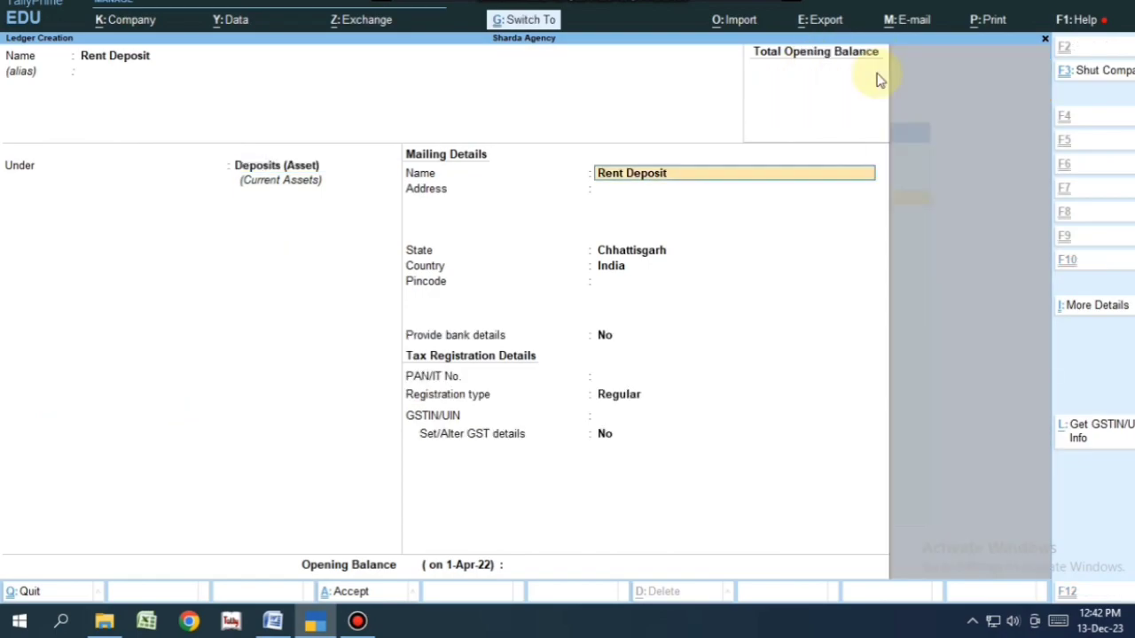
{"action": "key", "text": "ctrl+a"}
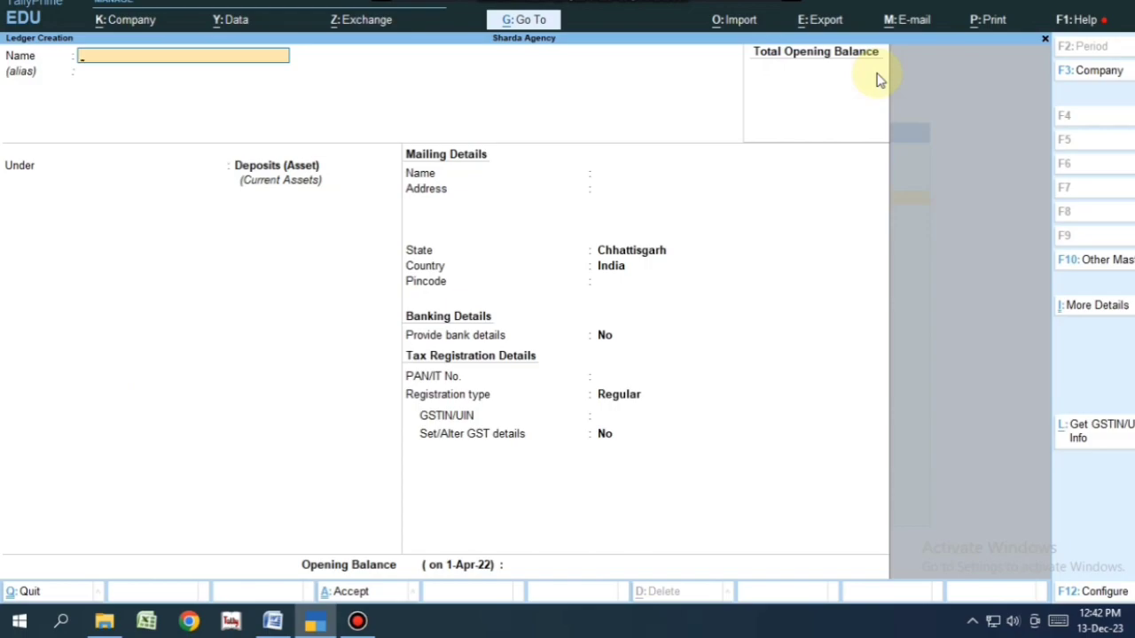
- Switch to the Word list and add "– Tax(CGST, SGST, IGST)" after Duties & Taxes in the sub groups
{"action": "key", "text": "alt+Tab"}
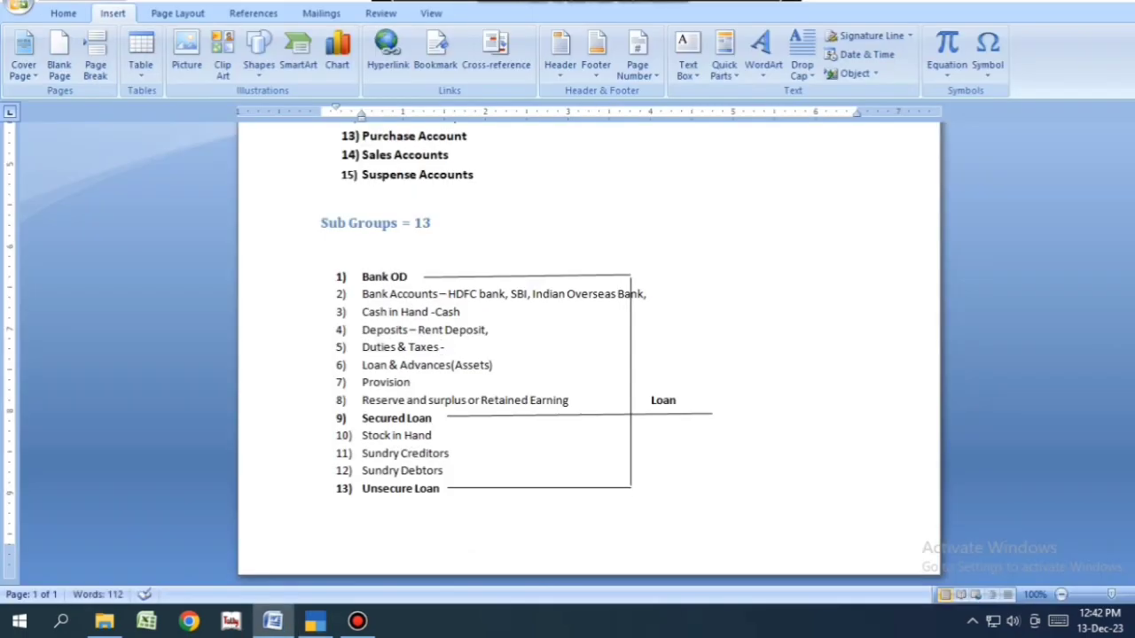
{"action": "type", "text": "Tax(CGST, SGST, IGST)"}
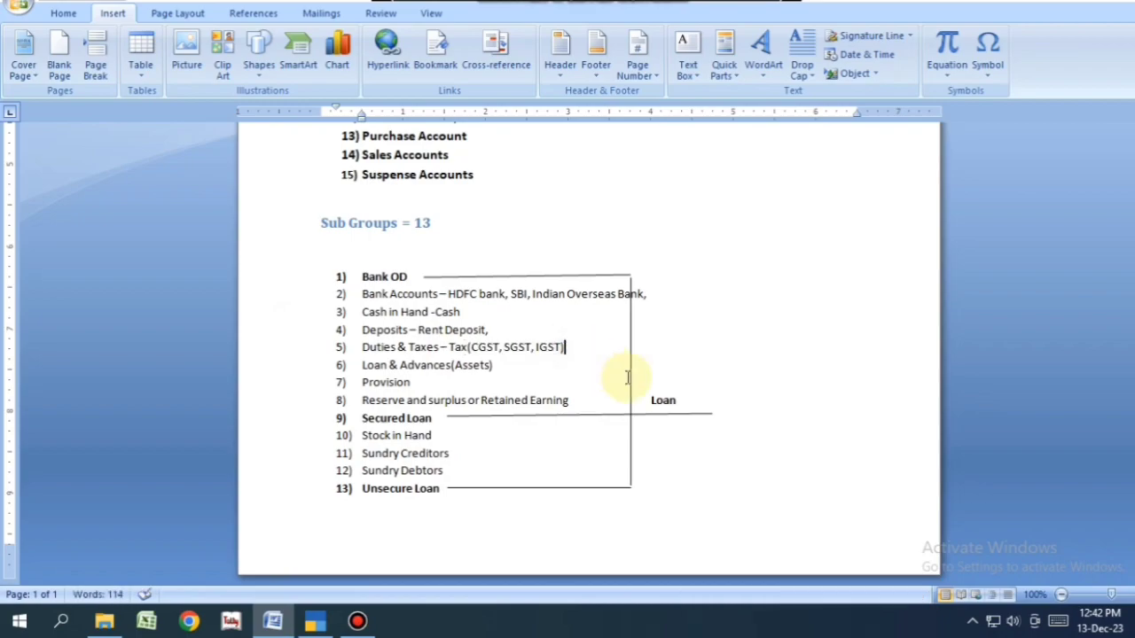
- Switch to TallyPrime and create a CGST ledger under Duties & Taxes with duty type GST and tax type Central Tax
{"action": "left_click", "coordinate": [315, 619]}
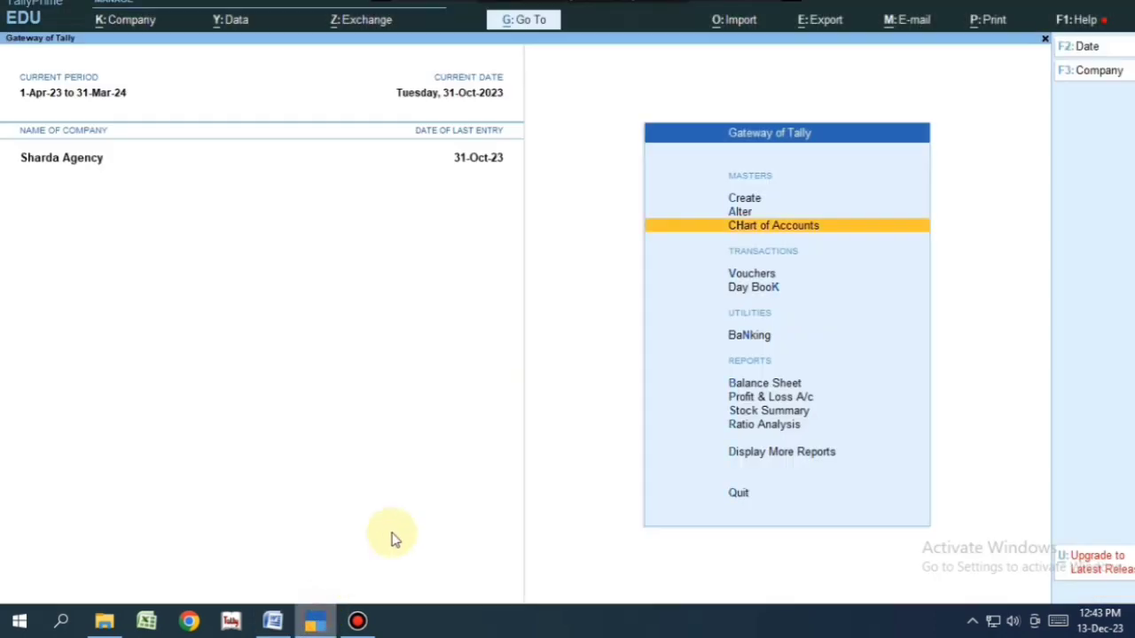
{"action": "key", "text": "Up"}
{"action": "key", "text": "Up"}
{"action": "key", "text": "Return"}
{"action": "key", "text": "Down"}
{"action": "key", "text": "Return"}
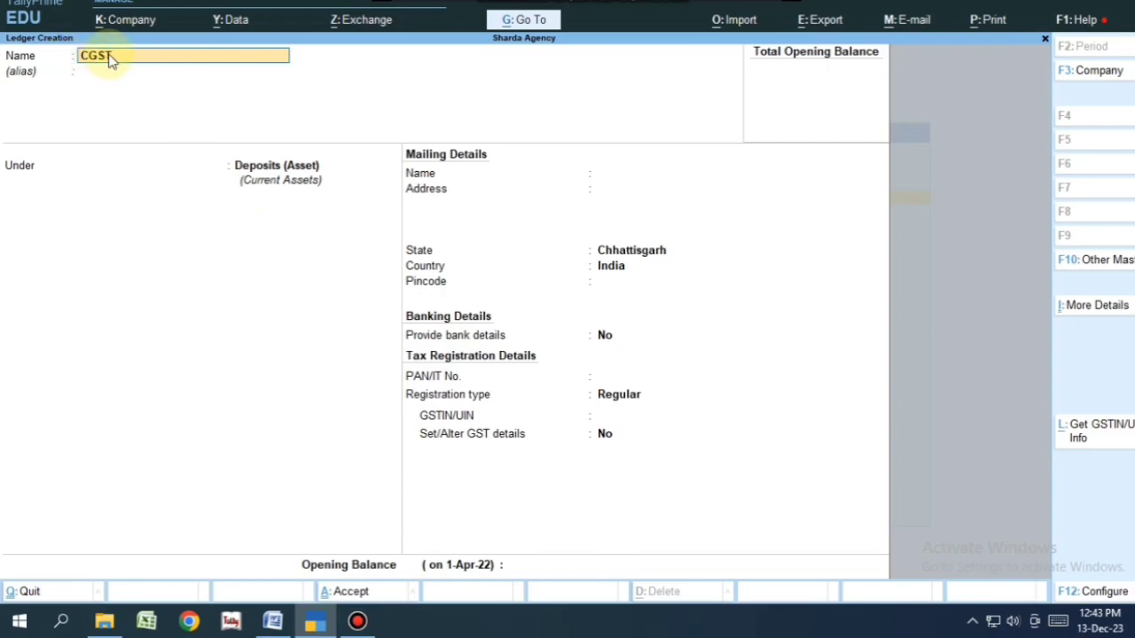
{"action": "left_click", "coordinate": [250, 171]}
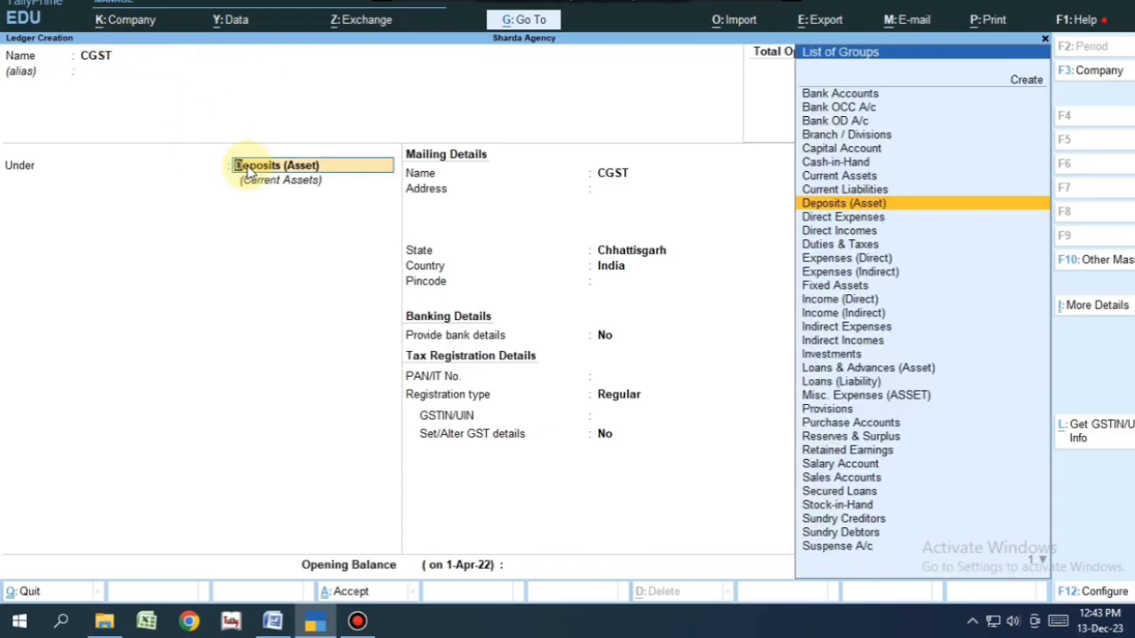
{"action": "type", "text": "Dut"}
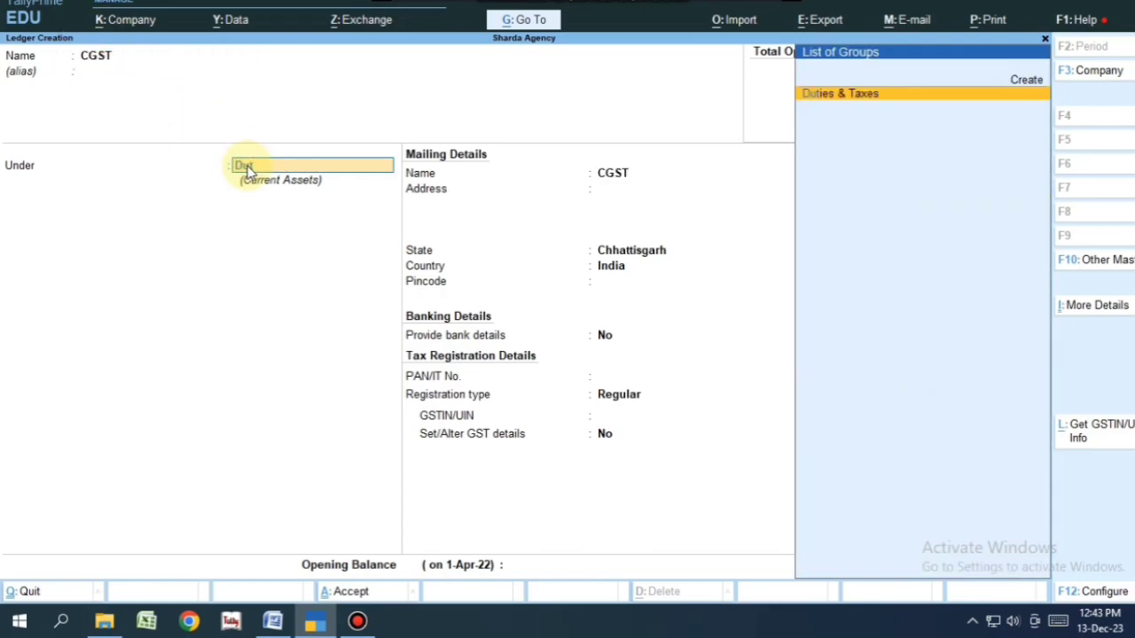
{"action": "left_click", "coordinate": [866, 100]}
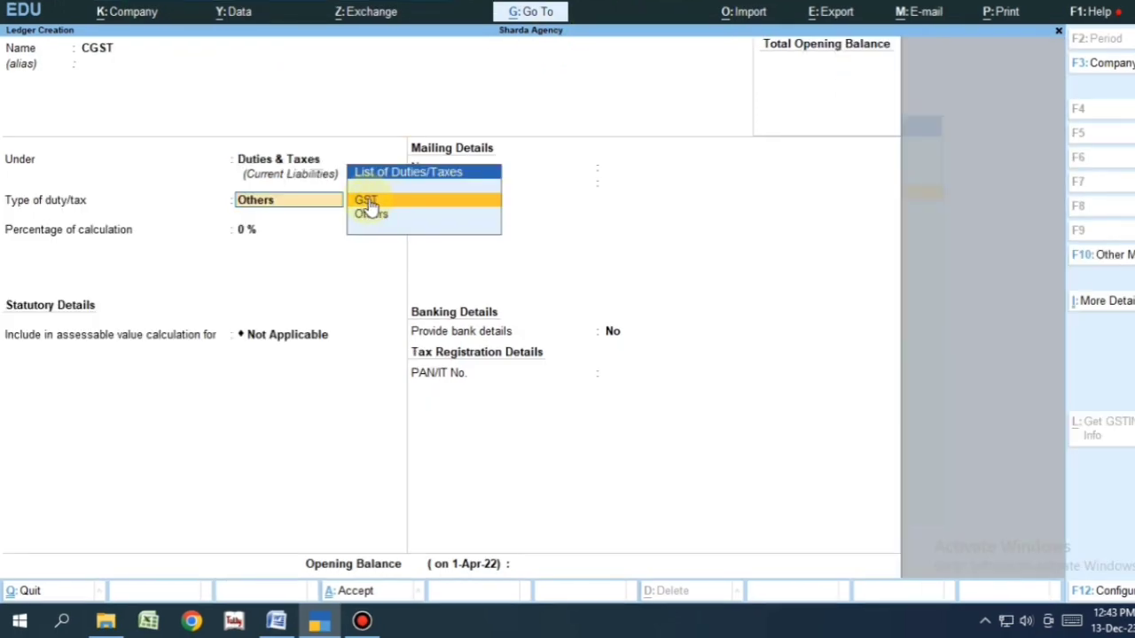
{"action": "left_click", "coordinate": [369, 202]}
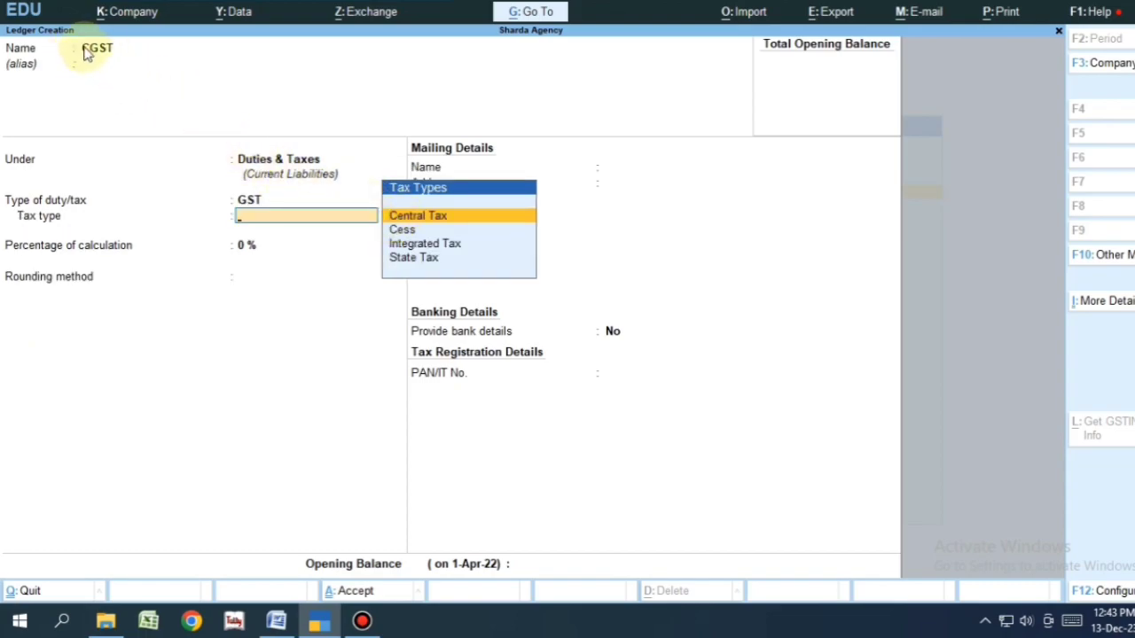
{"action": "left_click", "coordinate": [430, 218]}
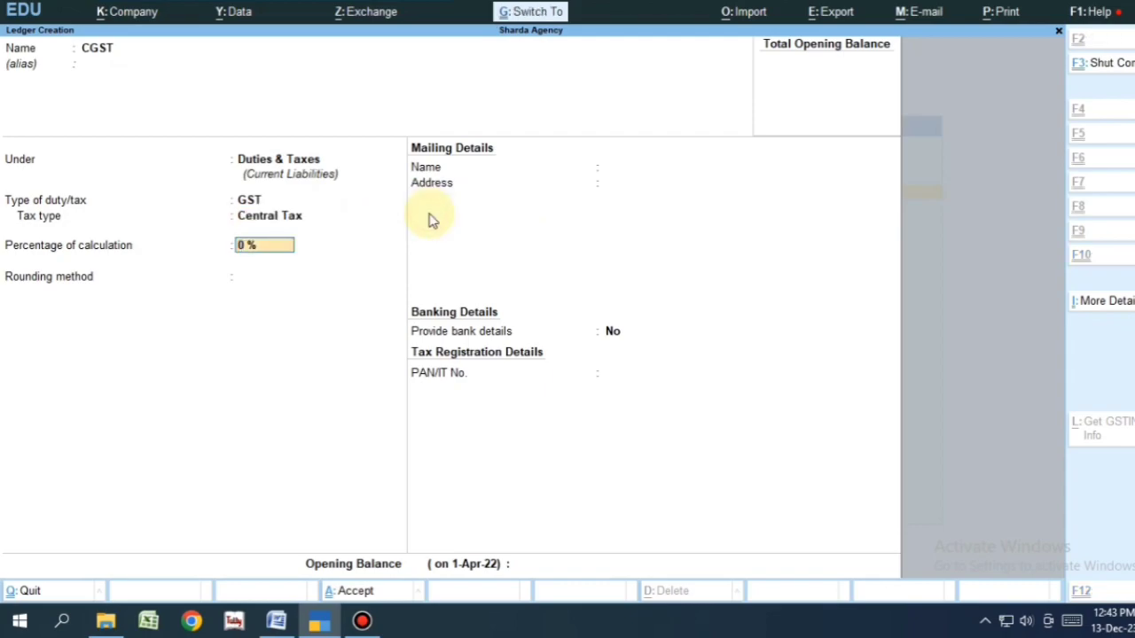
{"action": "key", "text": "ctrl+a"}
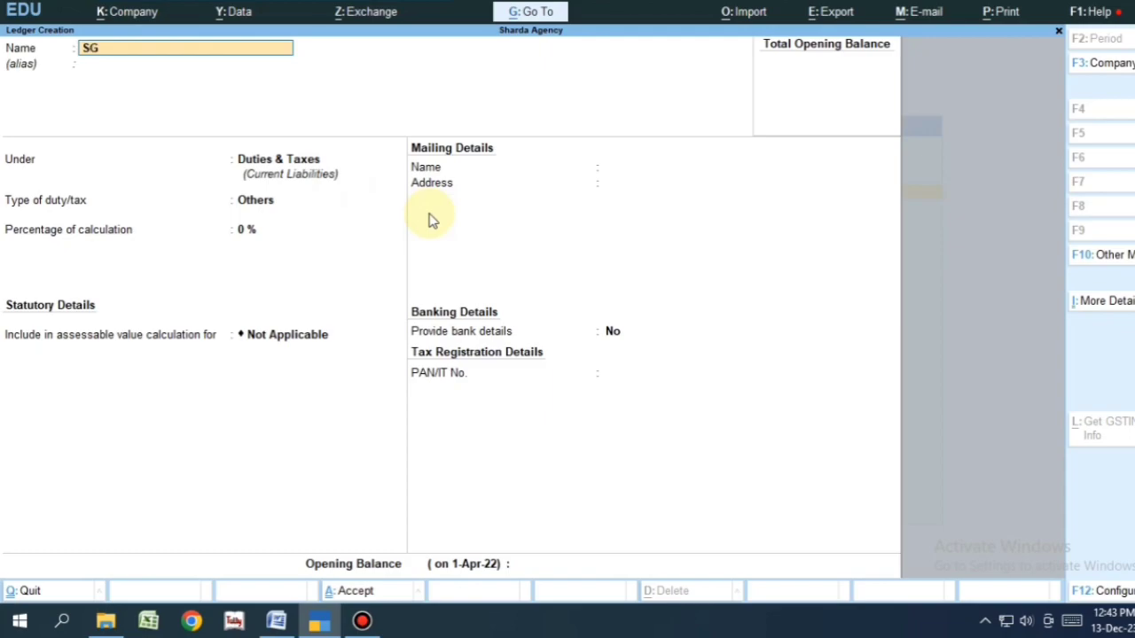
- Create an SGST ledger under Duties & Taxes with duty type GST and tax type State Tax
{"action": "key", "text": "Return"}
{"action": "key", "text": "Return"}
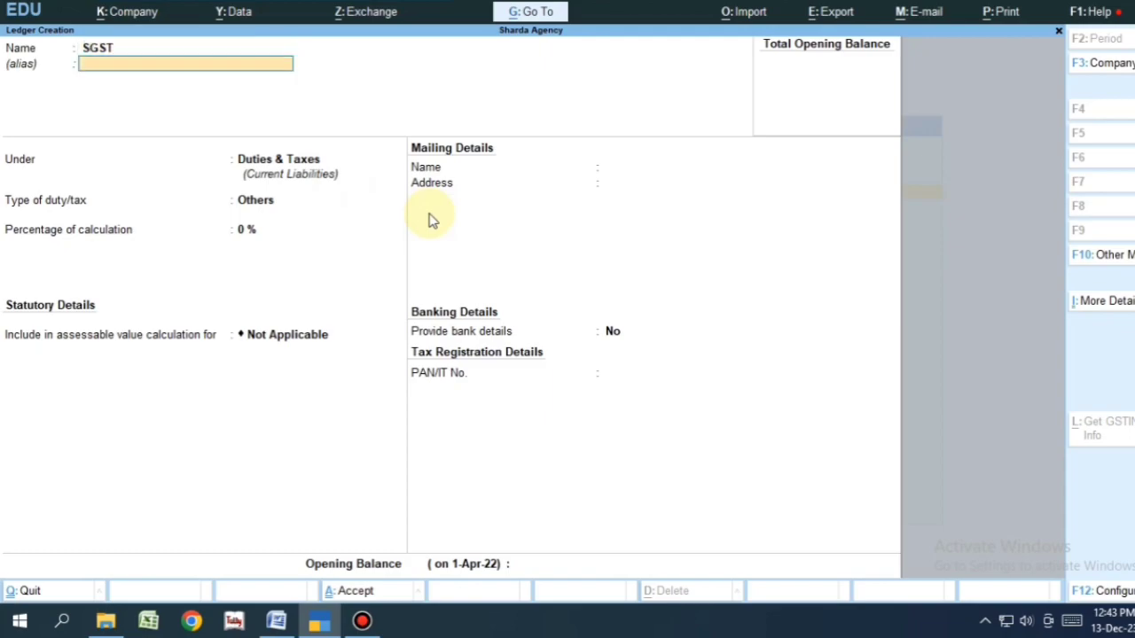
{"action": "key", "text": "Return"}
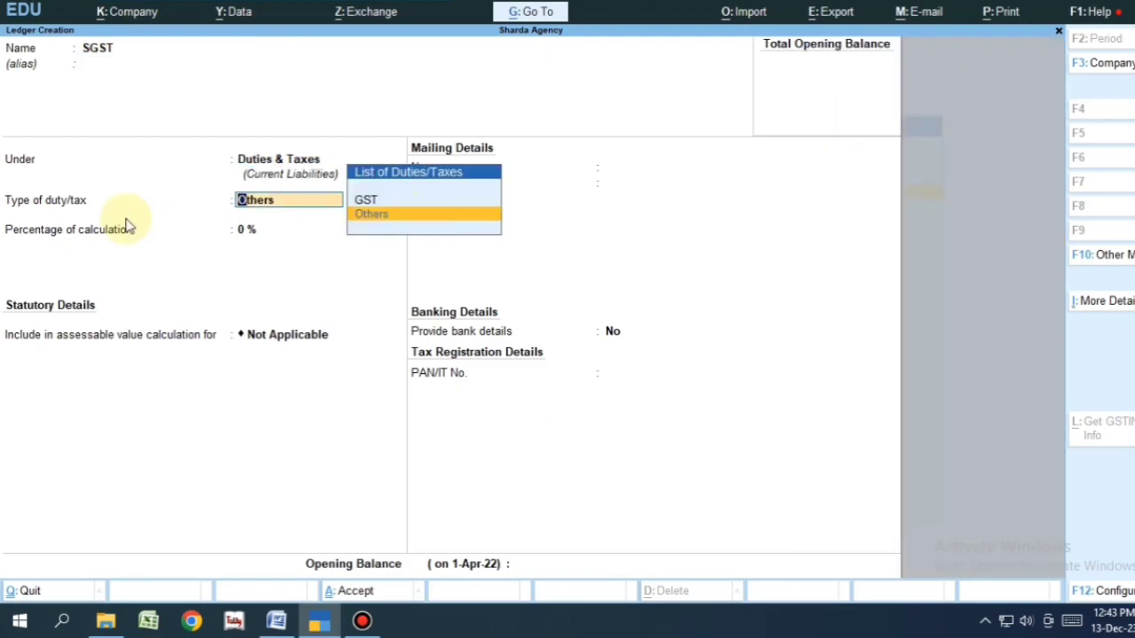
{"action": "left_click", "coordinate": [377, 203]}
{"action": "left_click", "coordinate": [375, 202]}
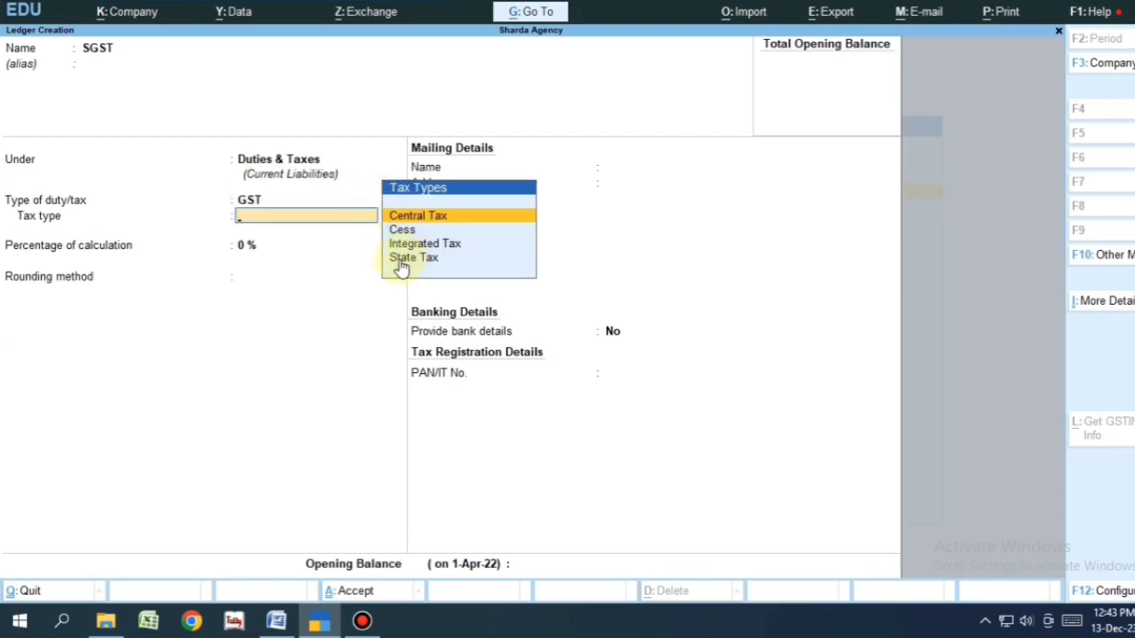
{"action": "left_click", "coordinate": [410, 264]}
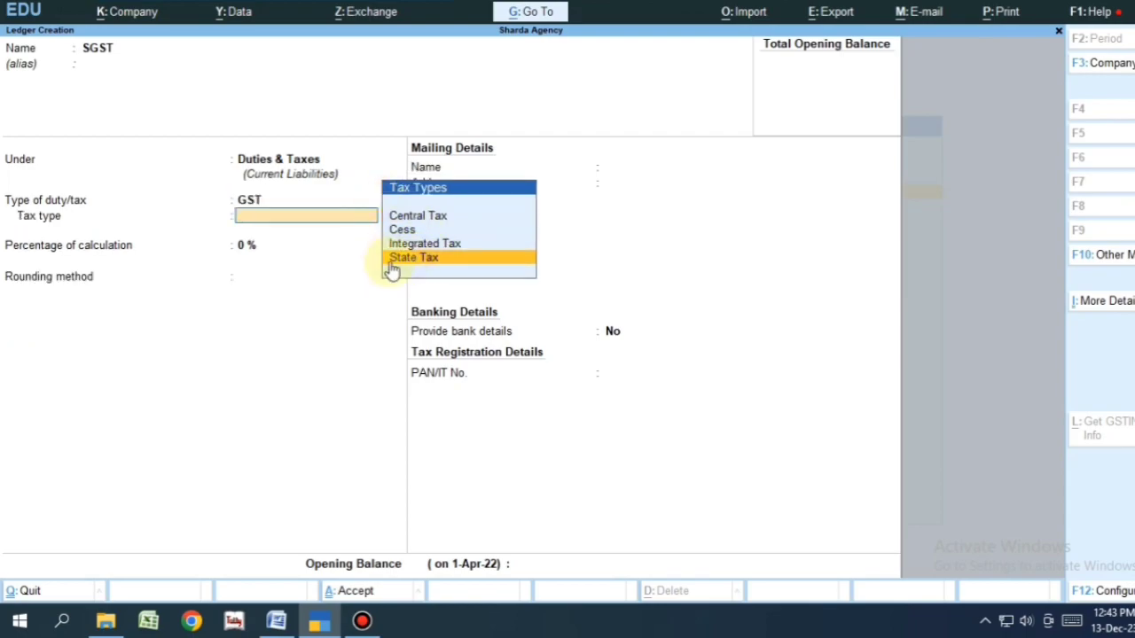
{"action": "left_click", "coordinate": [391, 259]}
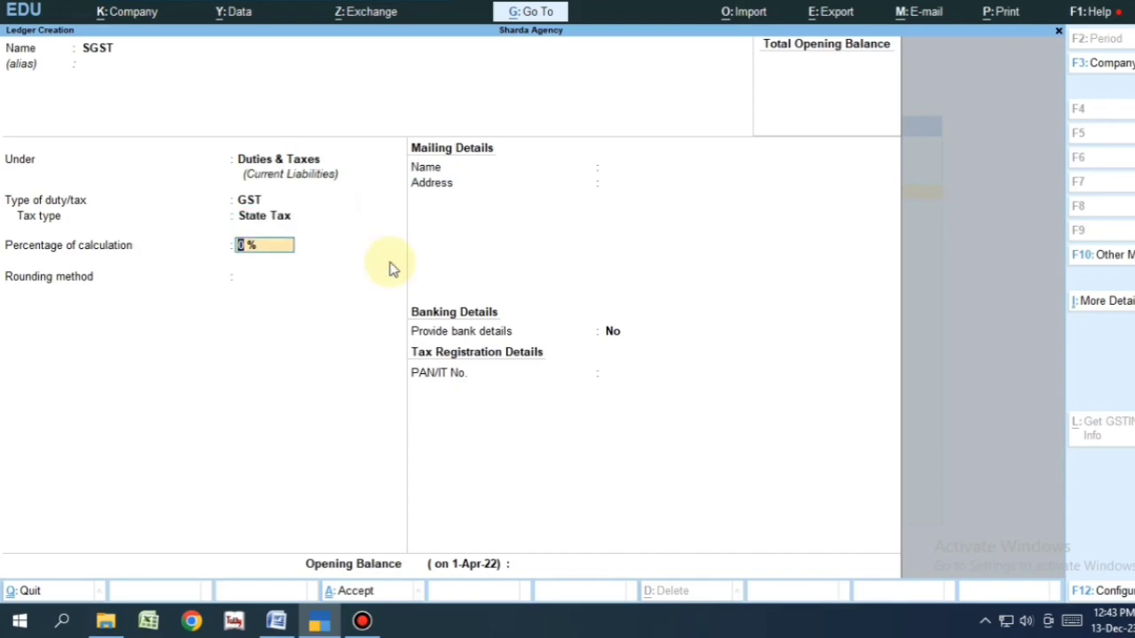
{"action": "key", "text": "ctrl+a"}
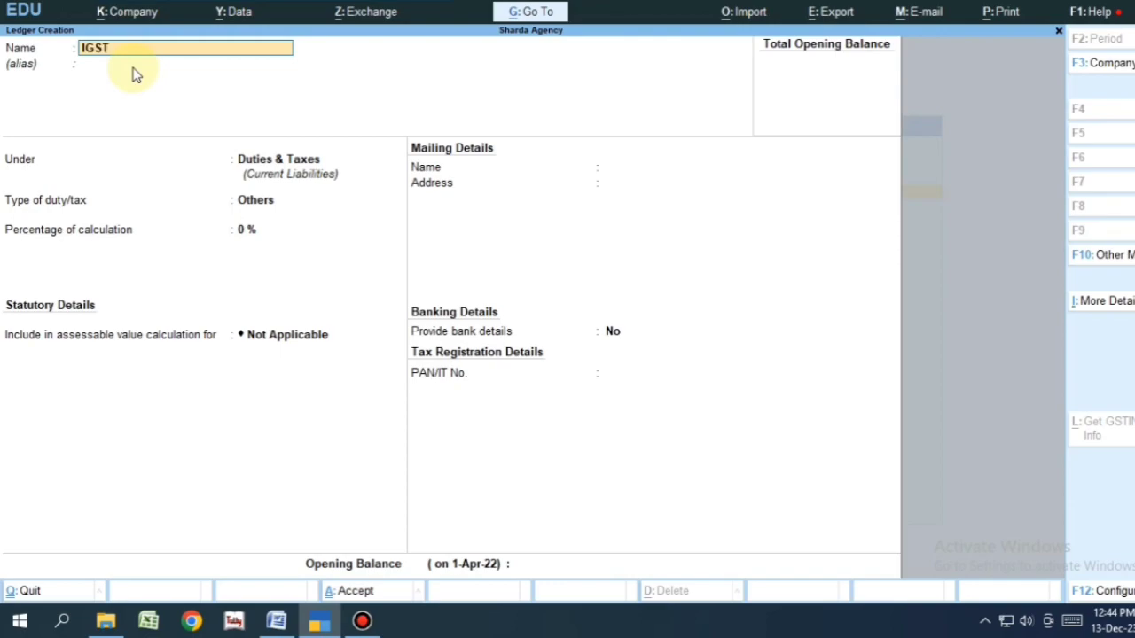
- Create an IGST ledger under Duties & Taxes with duty type GST and tax type Integrated Tax, and leave ledger creation
{"action": "key", "text": "Return"}
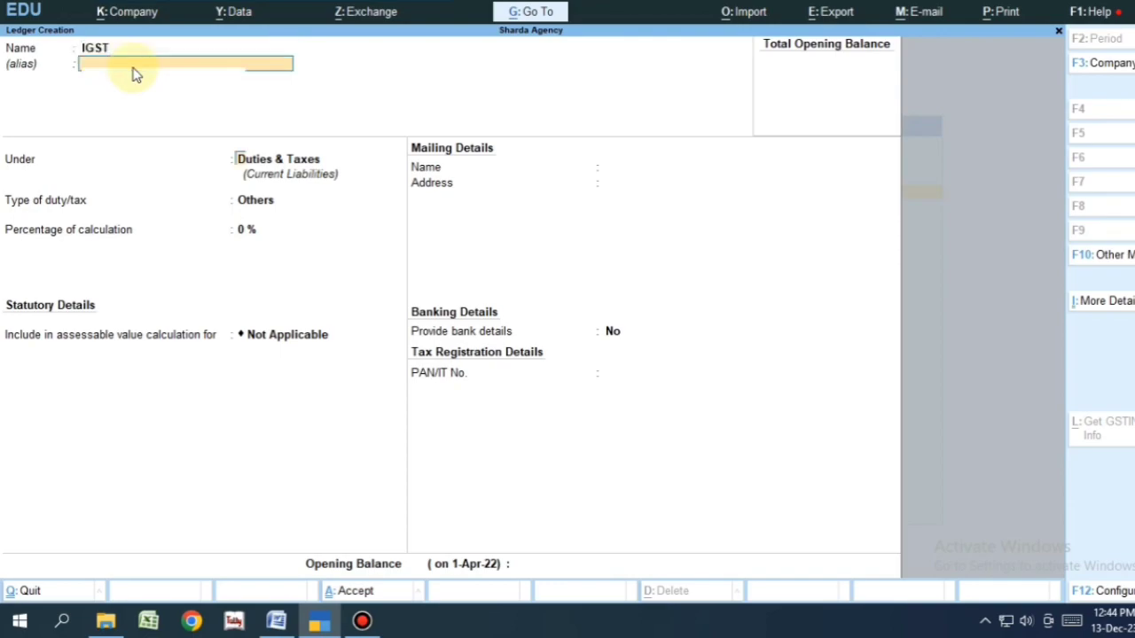
{"action": "key", "text": "Return"}
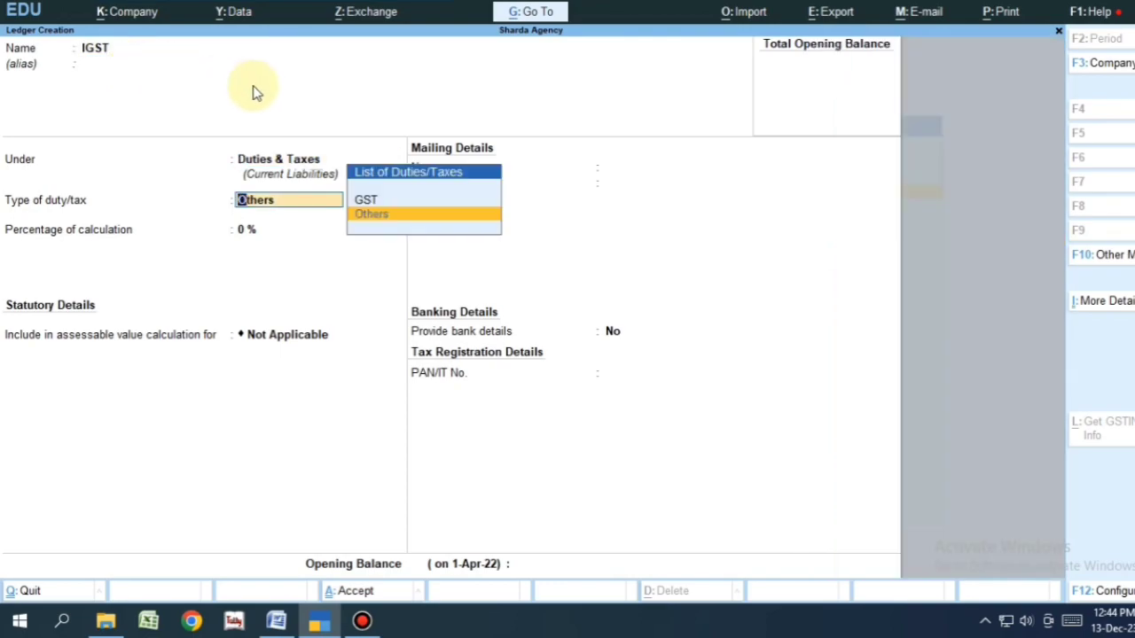
{"action": "left_click", "coordinate": [366, 203]}
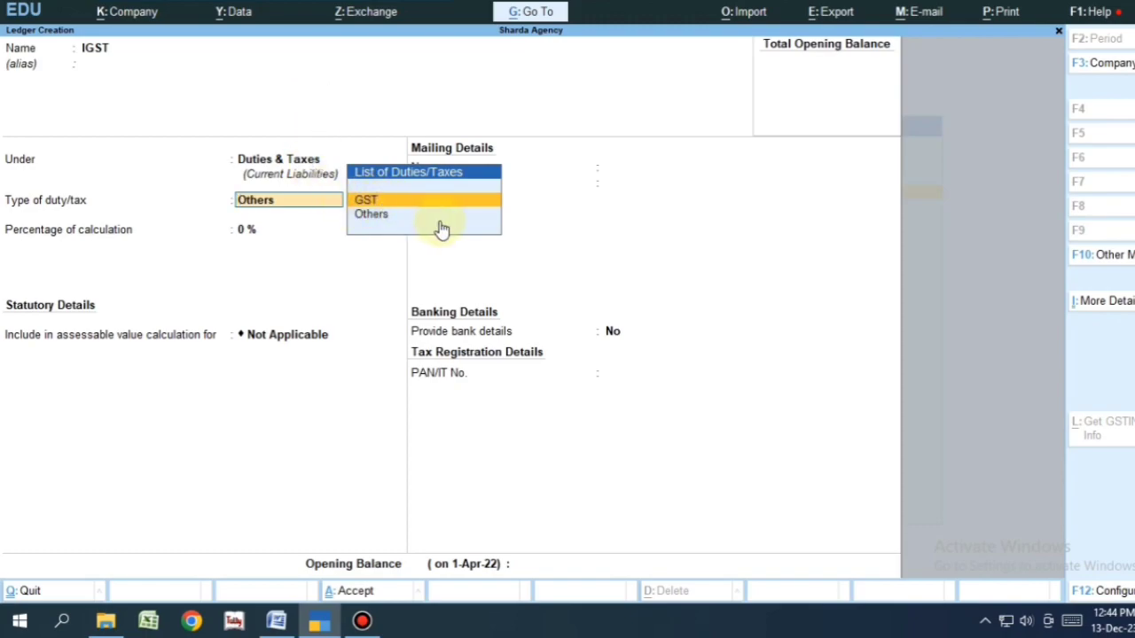
{"action": "key", "text": "Return"}
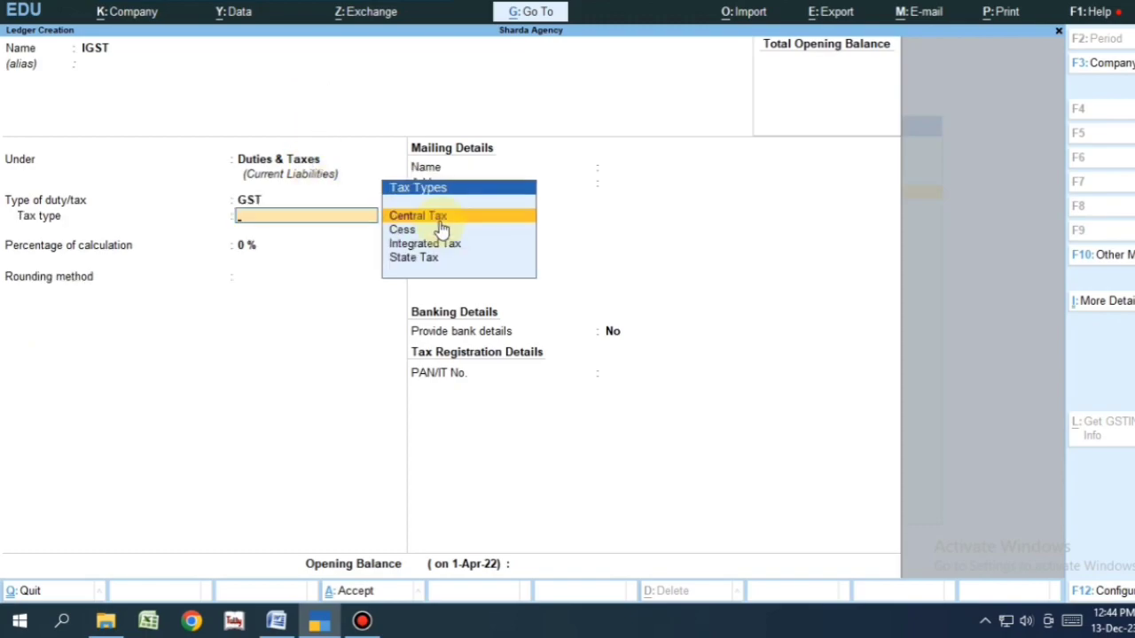
{"action": "key", "text": "Down"}
{"action": "key", "text": "Down"}
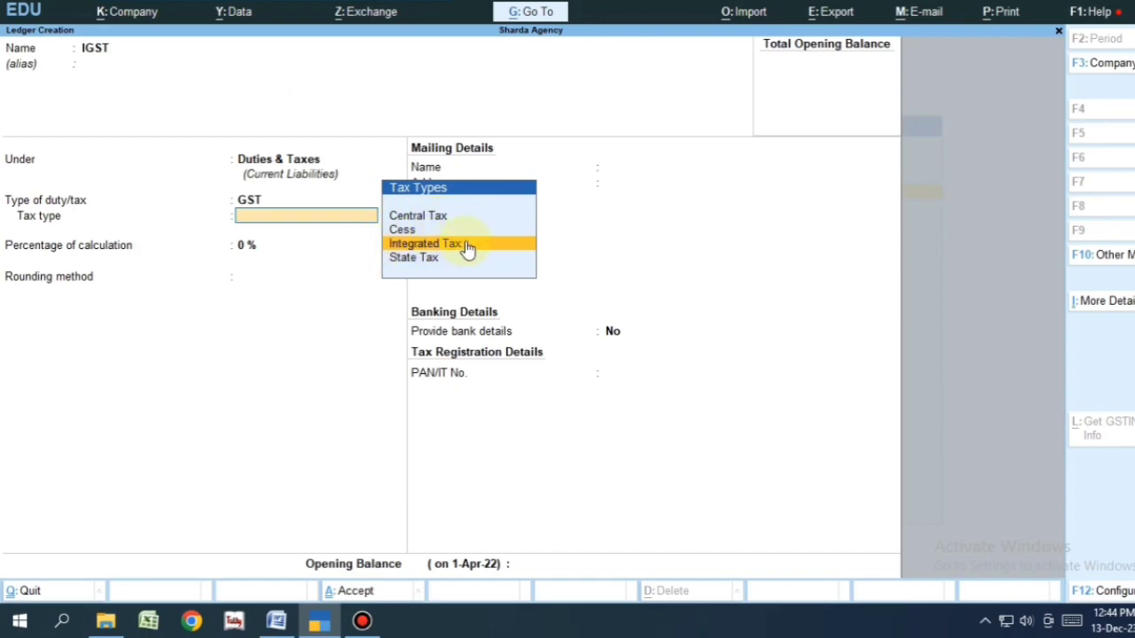
{"action": "left_click", "coordinate": [466, 243]}
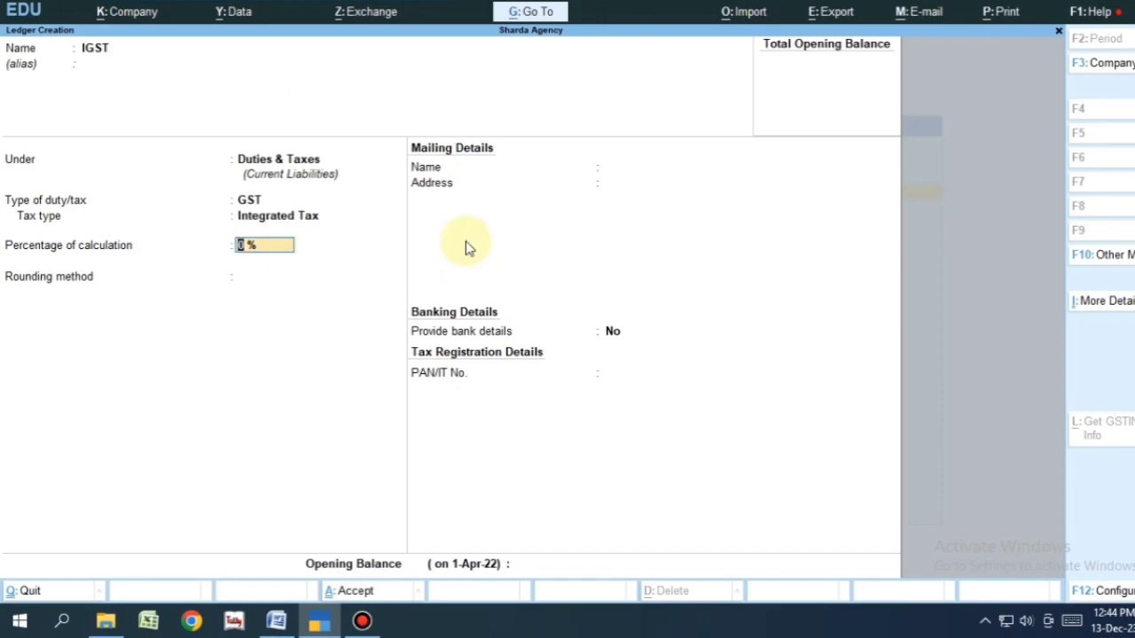
{"action": "key", "text": "ctrl+a"}
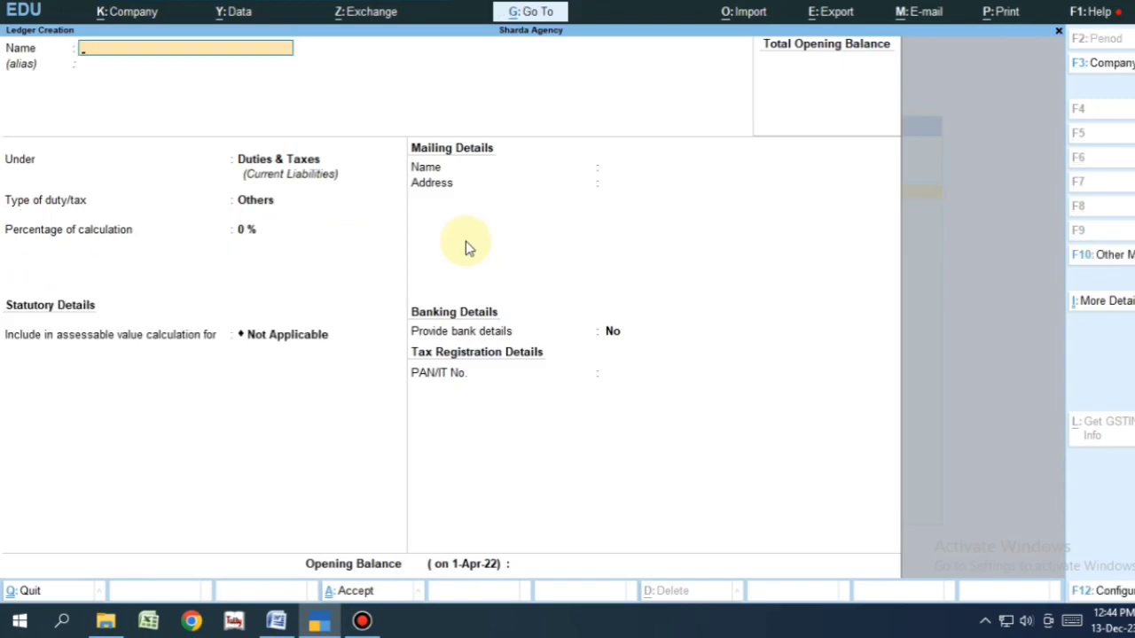
{"action": "key", "text": "Escape"}
{"action": "key", "text": "Escape"}
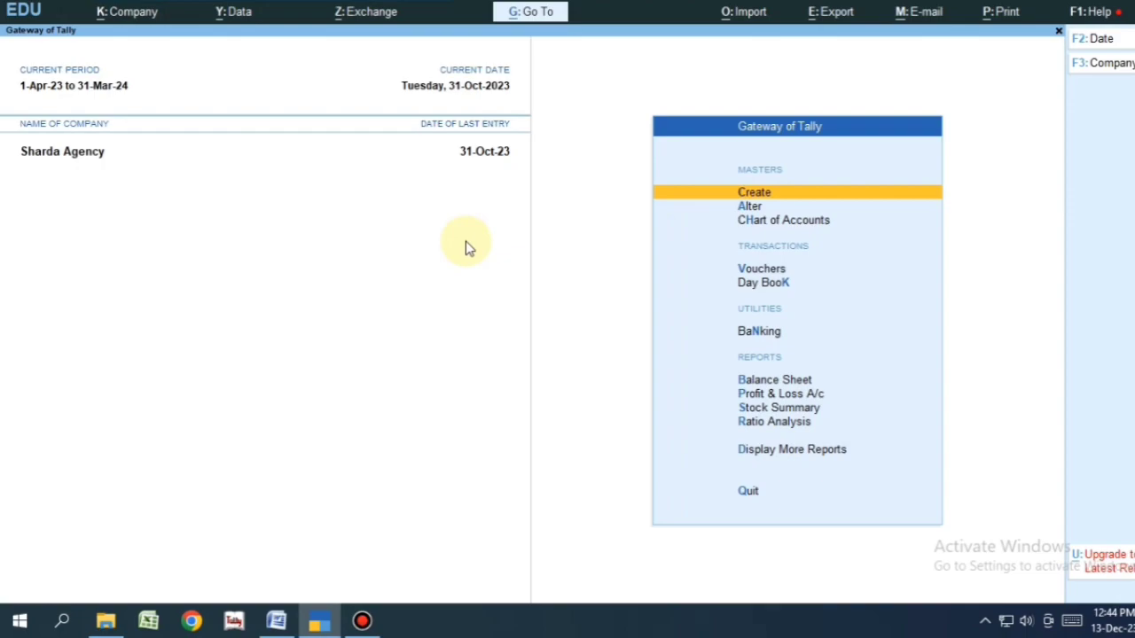
- Switch to the Word list and add "- (जब किसी को पैसा उधार मे देते है)" after Loan & Advances(Assets)
{"action": "key", "text": "alt+Tab"}
{"action": "left_click_drag", "start_coordinate": [366, 362], "coordinate": [501, 358]}
{"action": "left_click", "coordinate": [505, 363]}
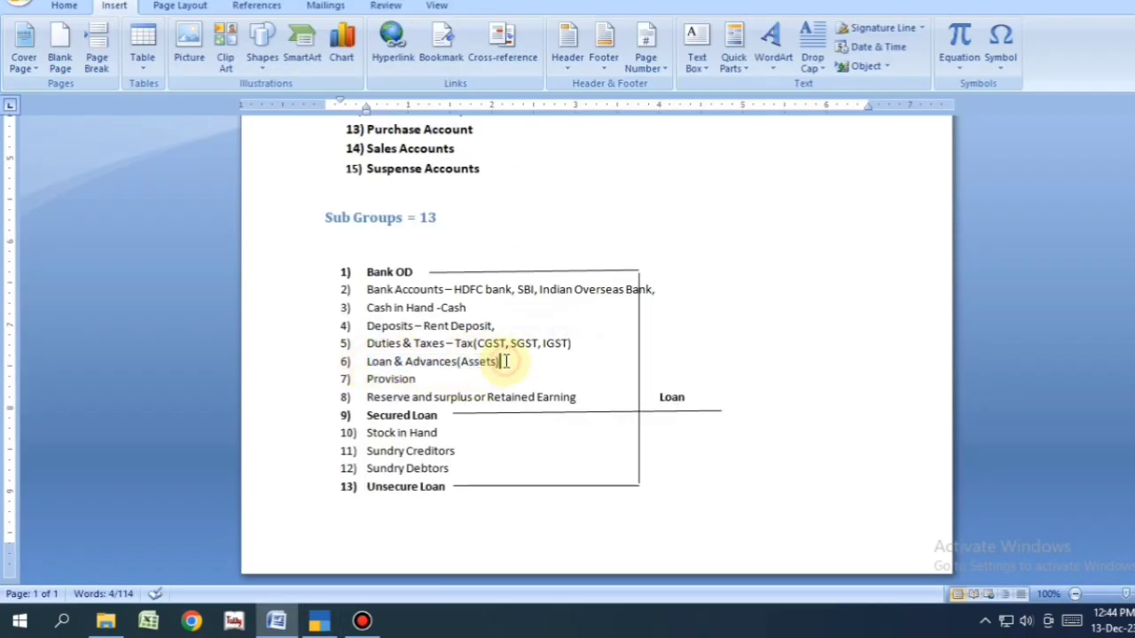
{"action": "type", "text": "-"}
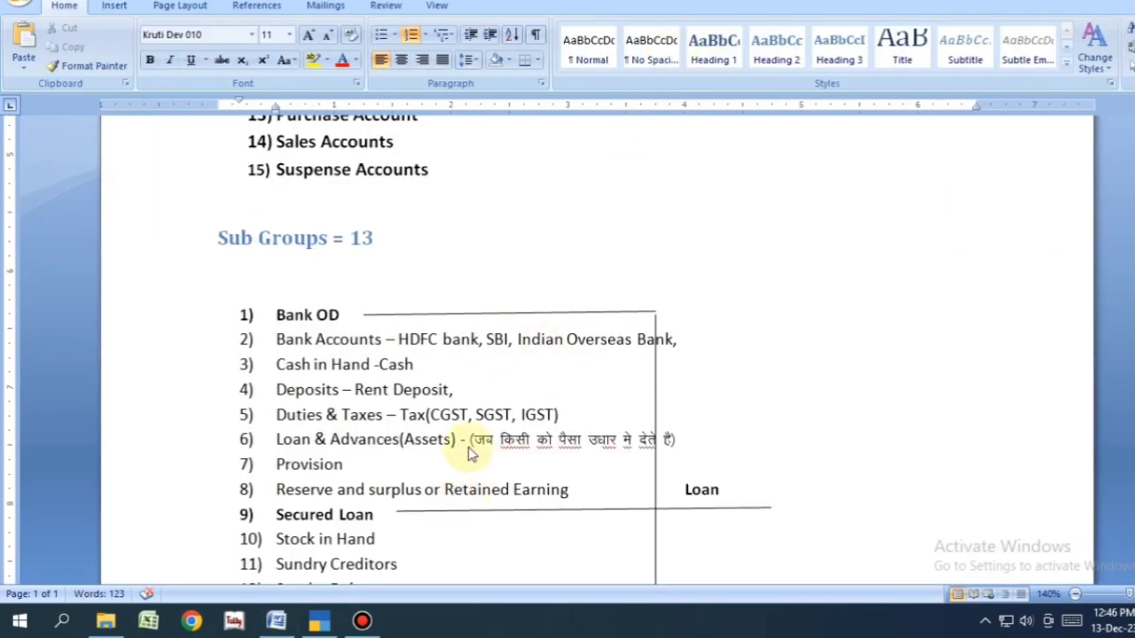
{"action": "left_click_drag", "start_coordinate": [470, 440], "coordinate": [671, 441]}
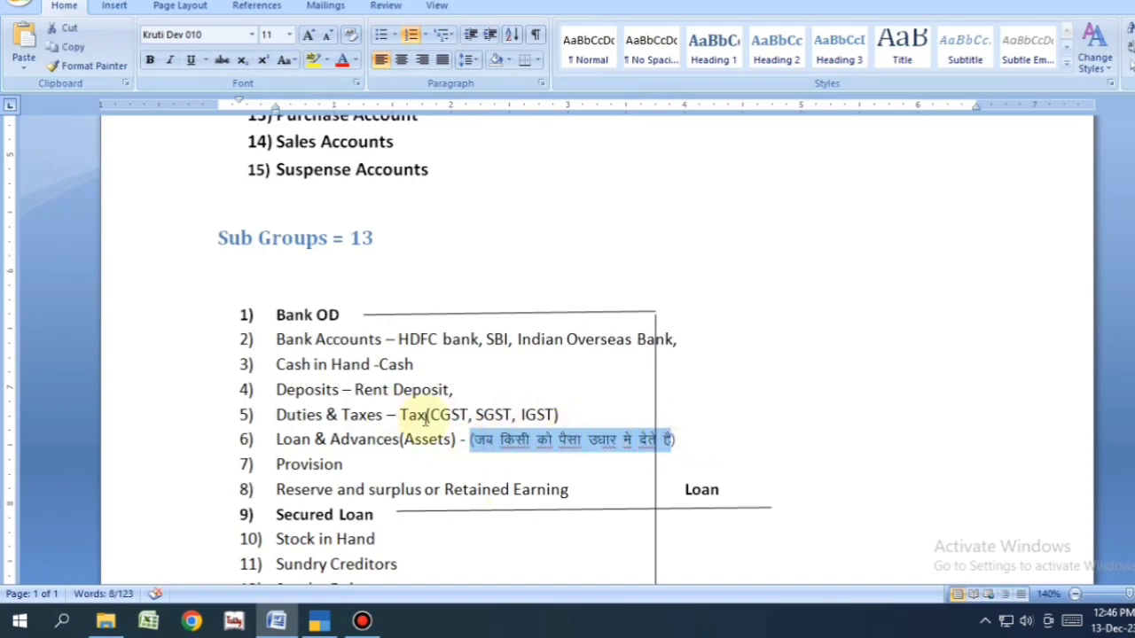
{"action": "left_click", "coordinate": [334, 440]}
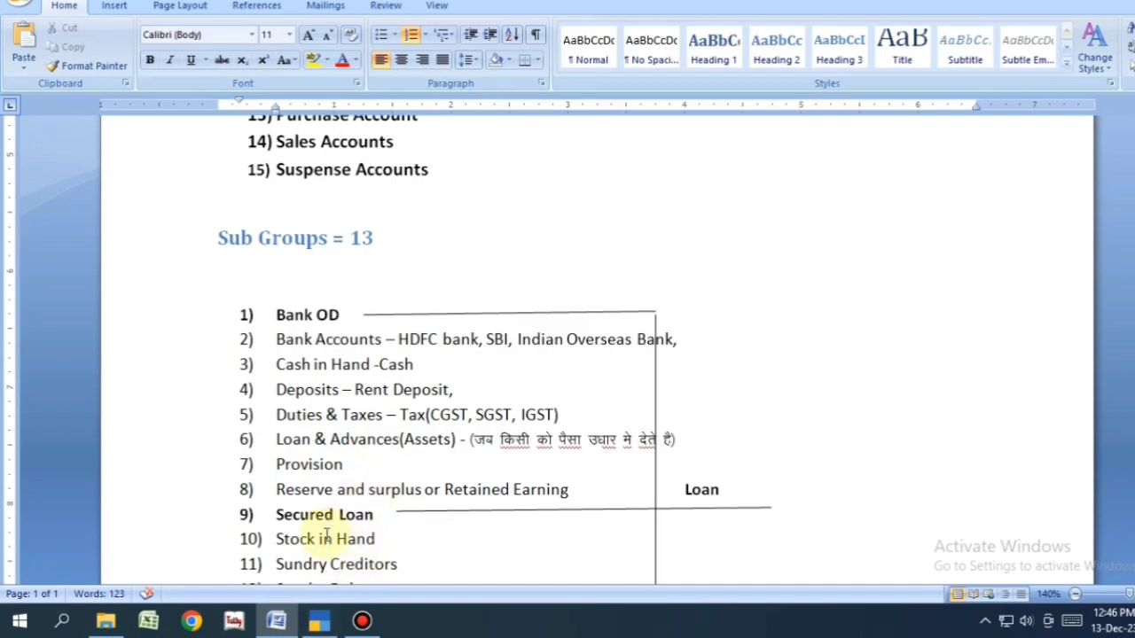
- Switch to TallyPrime and create an advance ledger, named with the recipient's name, under the Loans & Advances (Asset) group
{"action": "left_click", "coordinate": [321, 621]}
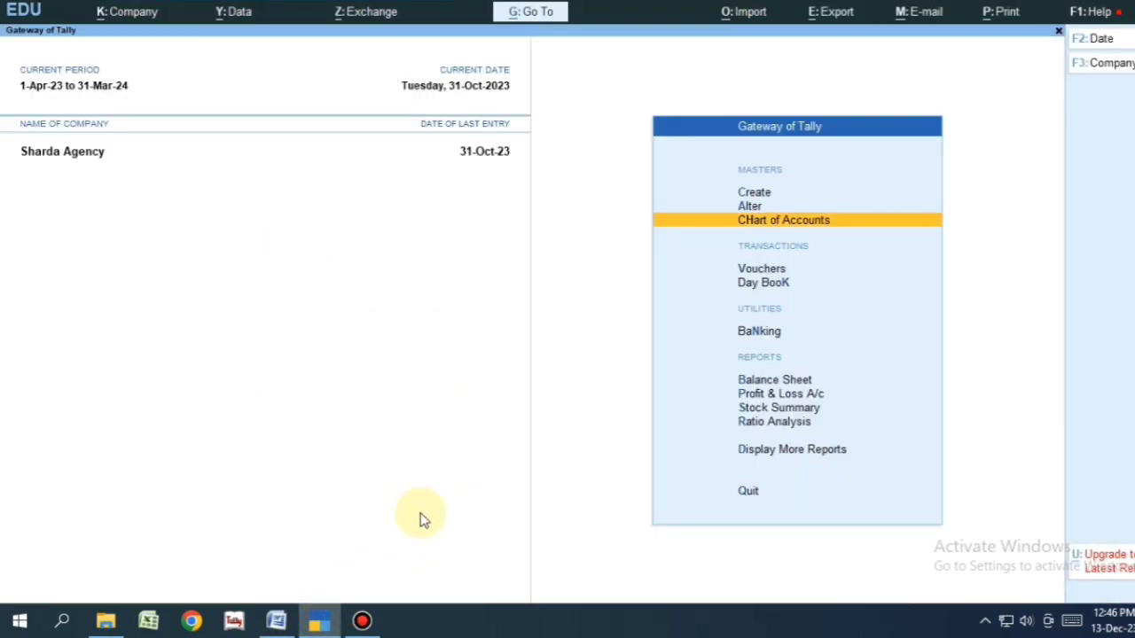
{"action": "key", "text": "Up"}
{"action": "key", "text": "Up"}
{"action": "key", "text": "Return"}
{"action": "key", "text": "Down"}
{"action": "key", "text": "Return"}
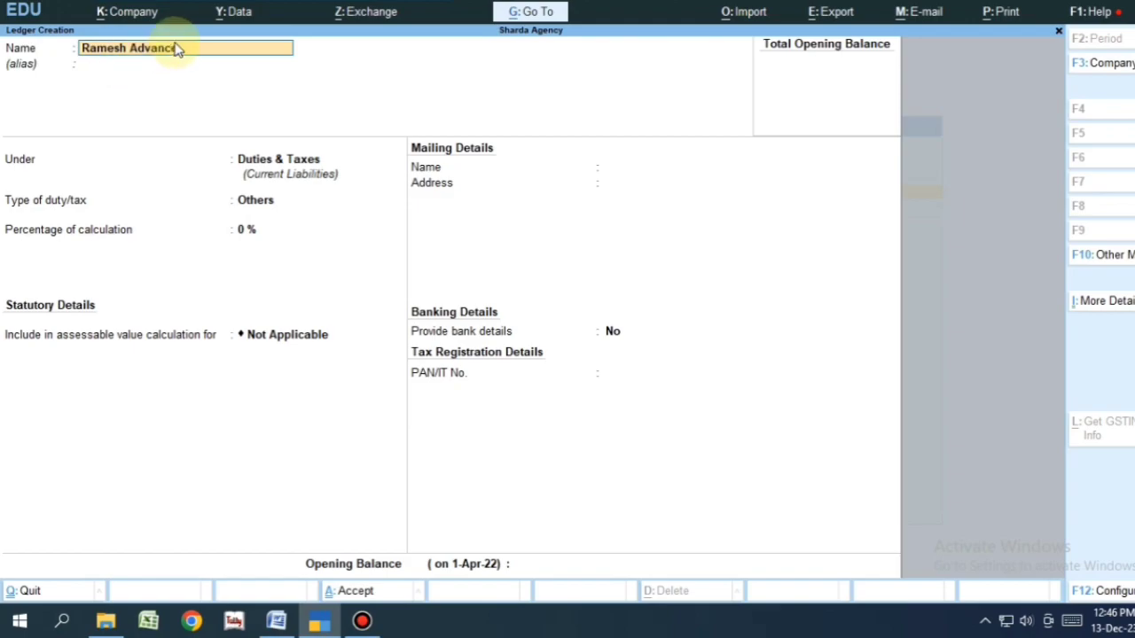
{"action": "key", "text": "Return"}
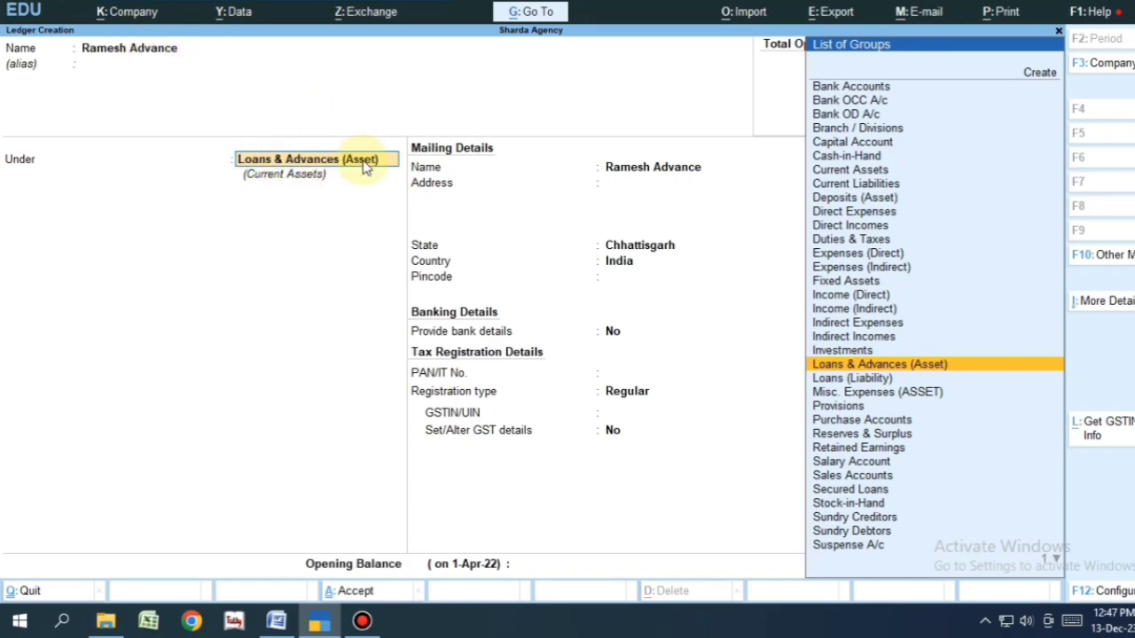
{"action": "key", "text": "Return"}
{"action": "key", "text": "ctrl+a"}
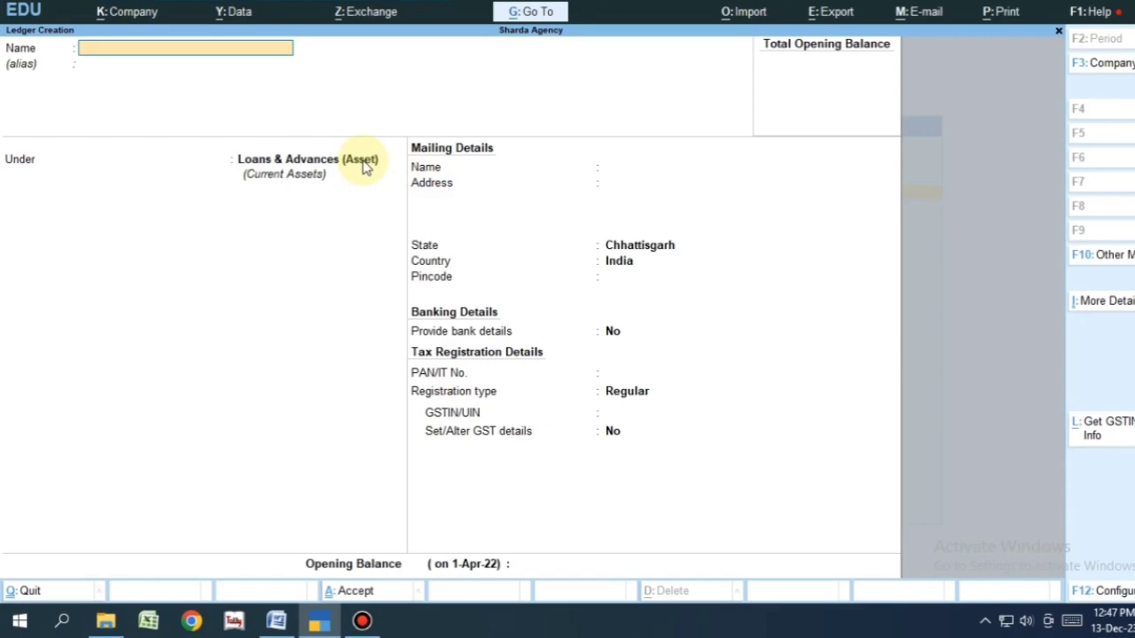
{"action": "key", "text": "Escape"}
{"action": "key", "text": "Escape"}
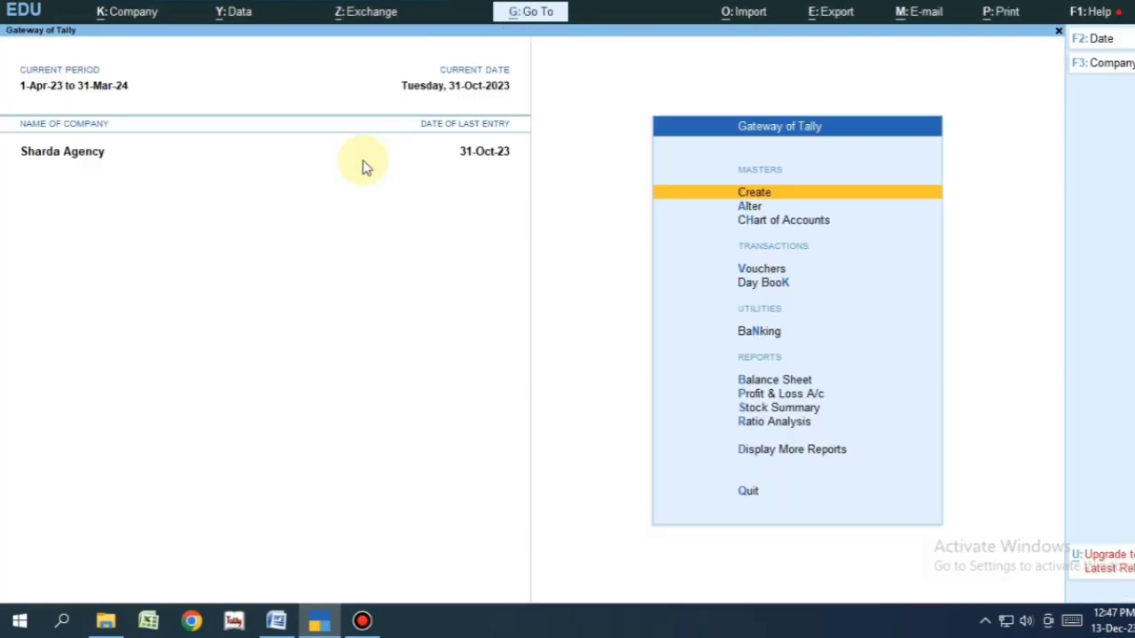
- Switch to Word and add after Provision: "-(जब हम इस महिने का खर्चा अगले महिने मे देते है जैसे– मार्च का सैलरी अप्रैल मे देते है )"
{"action": "left_click", "coordinate": [276, 621]}
{"action": "left_click", "coordinate": [370, 459]}
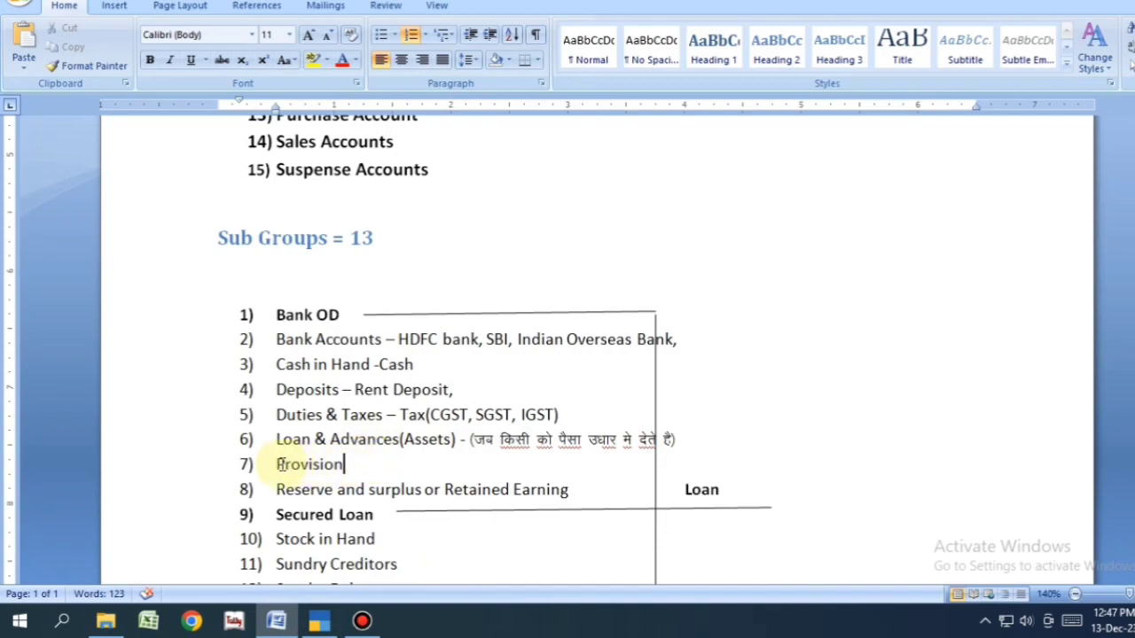
{"action": "left_click_drag", "start_coordinate": [278, 463], "coordinate": [348, 464]}
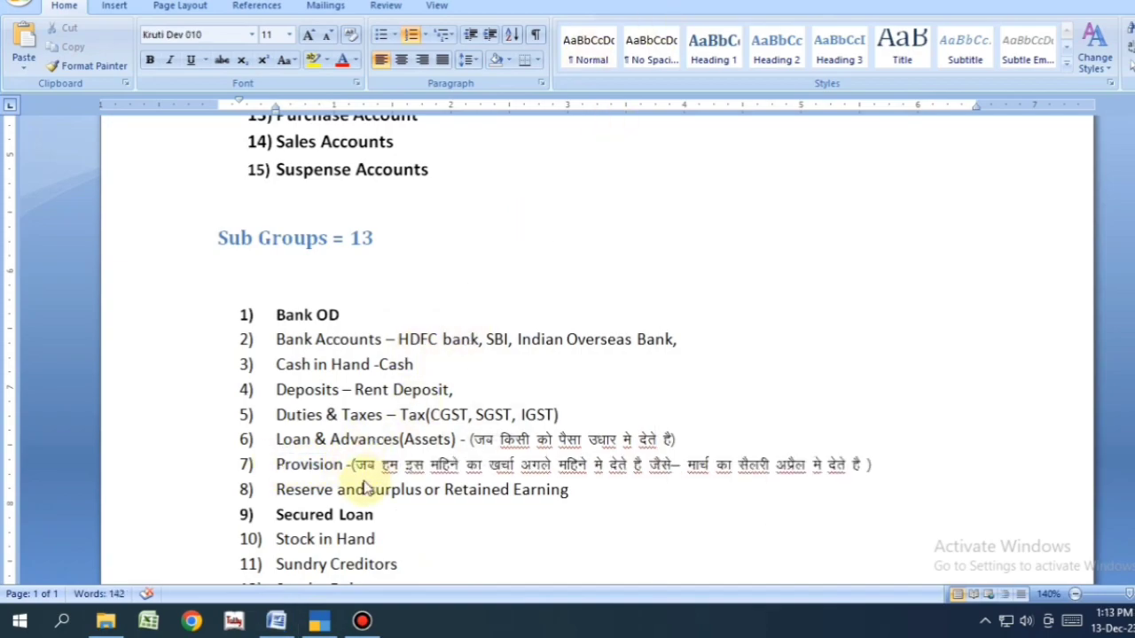
{"action": "left_click_drag", "start_coordinate": [353, 463], "coordinate": [860, 472]}
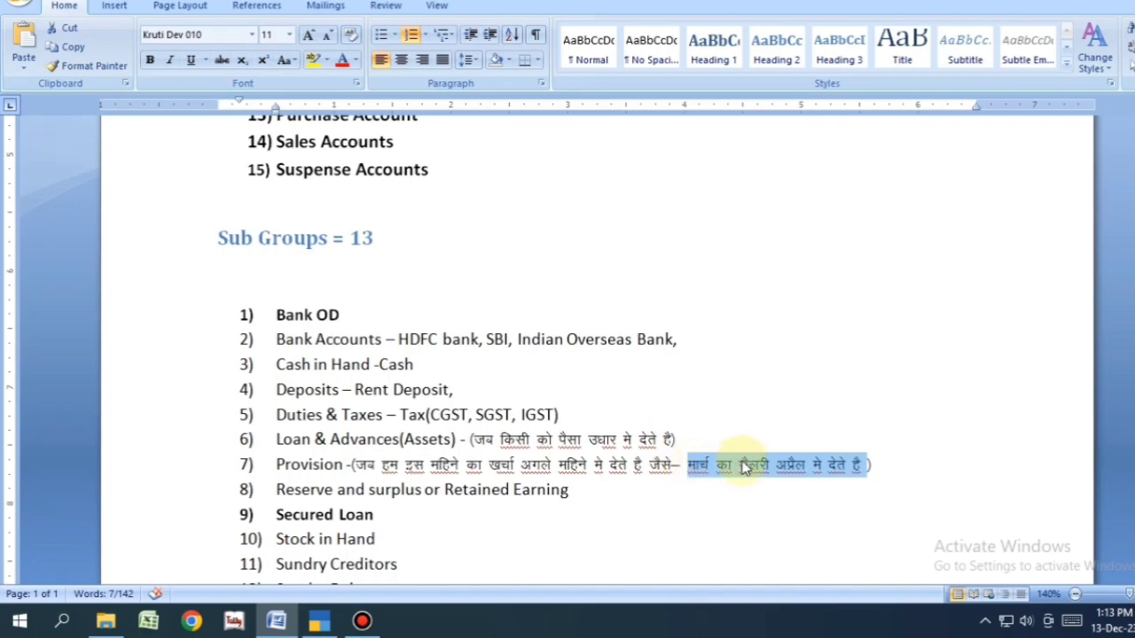
{"action": "double_click", "coordinate": [306, 465]}
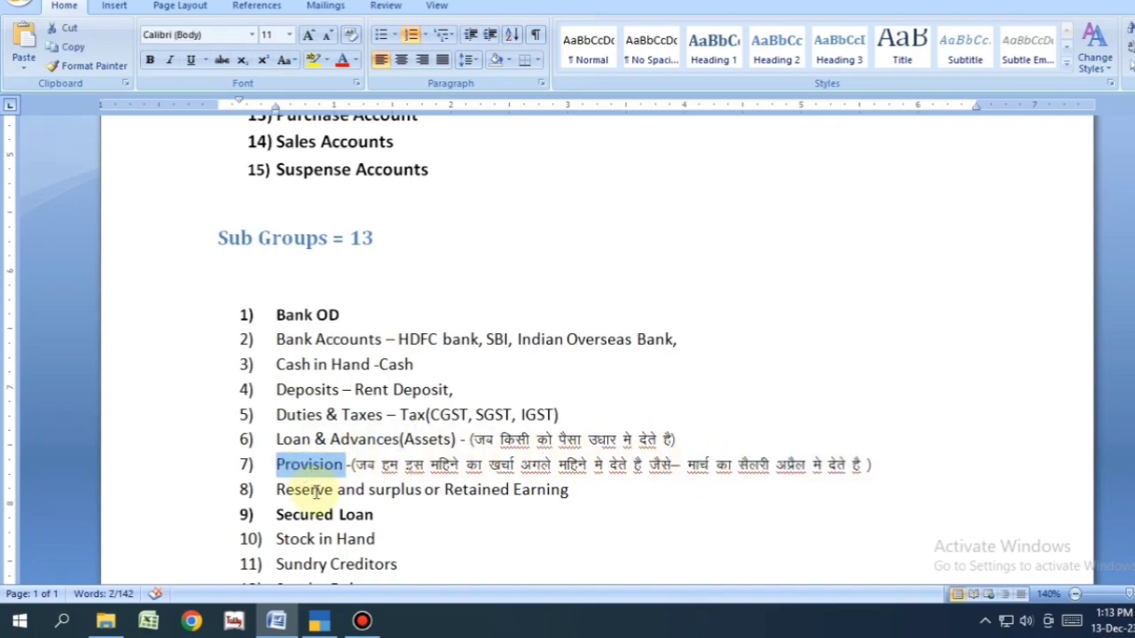
- Switch to TallyPrime and create a ledger named Salary Payble under the Provisions group
{"action": "left_click", "coordinate": [319, 621]}
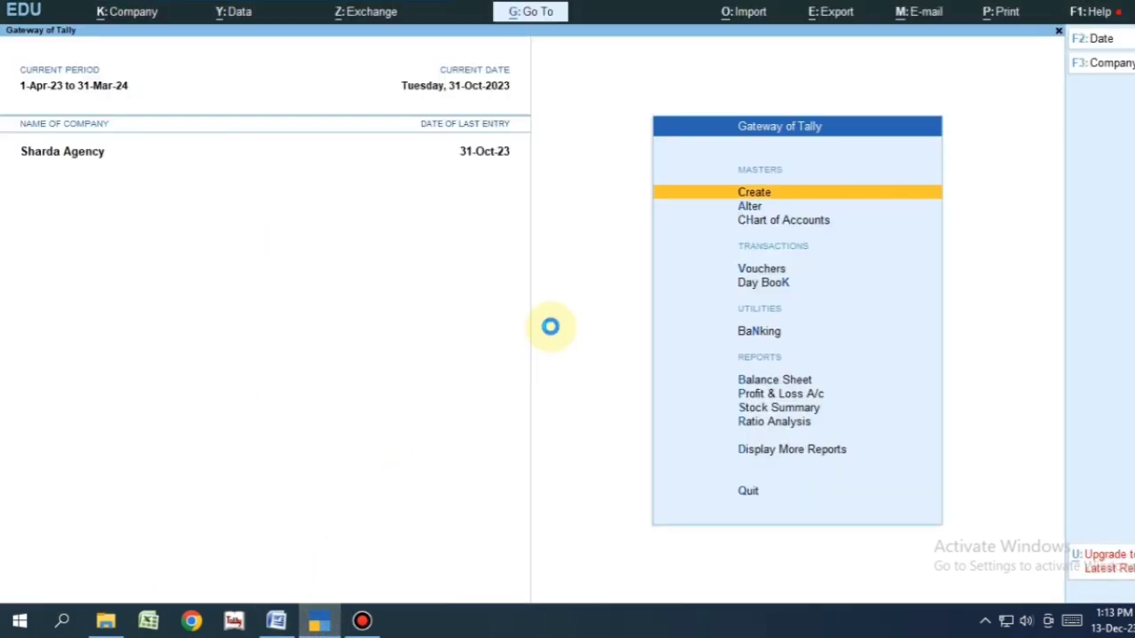
{"action": "key", "text": "Return"}
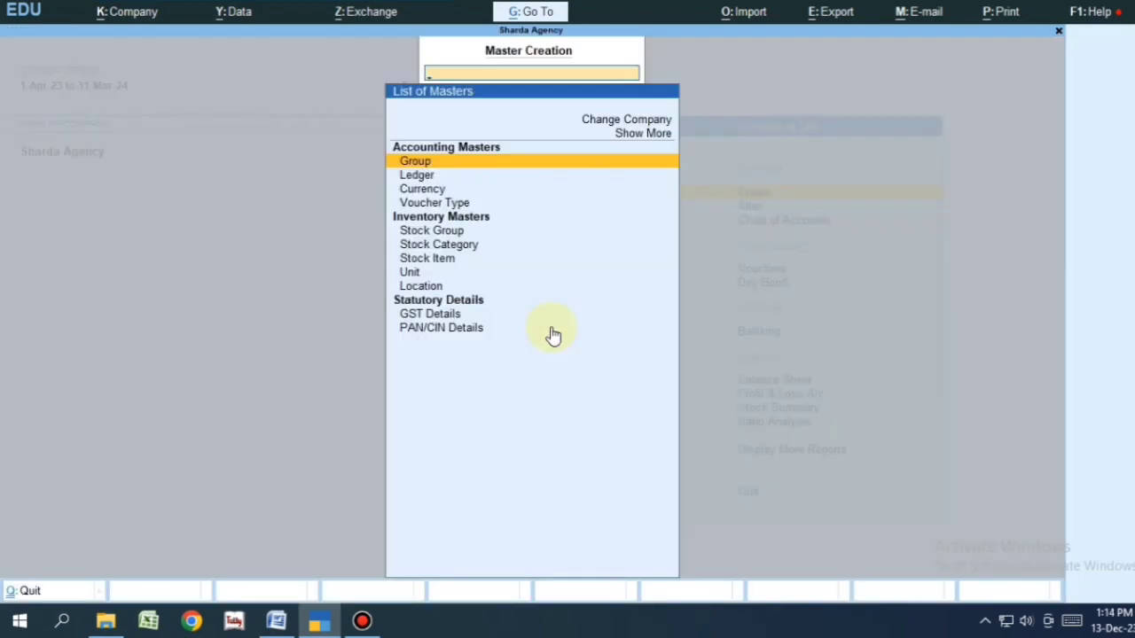
{"action": "key", "text": "Down"}
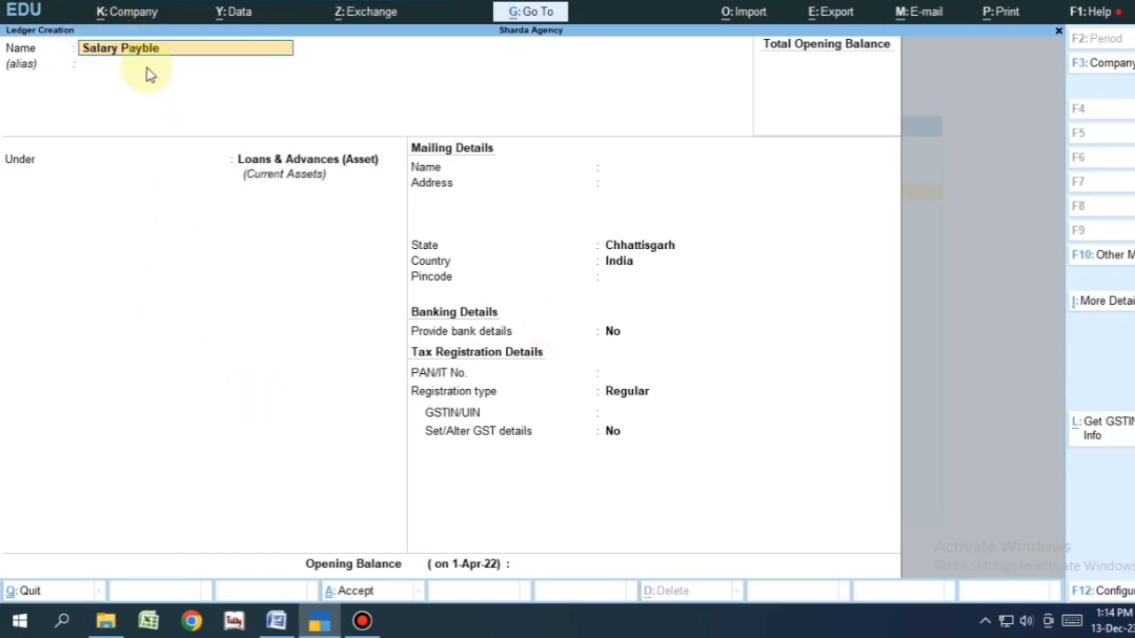
{"action": "key", "text": "Return"}
{"action": "key", "text": "Return"}
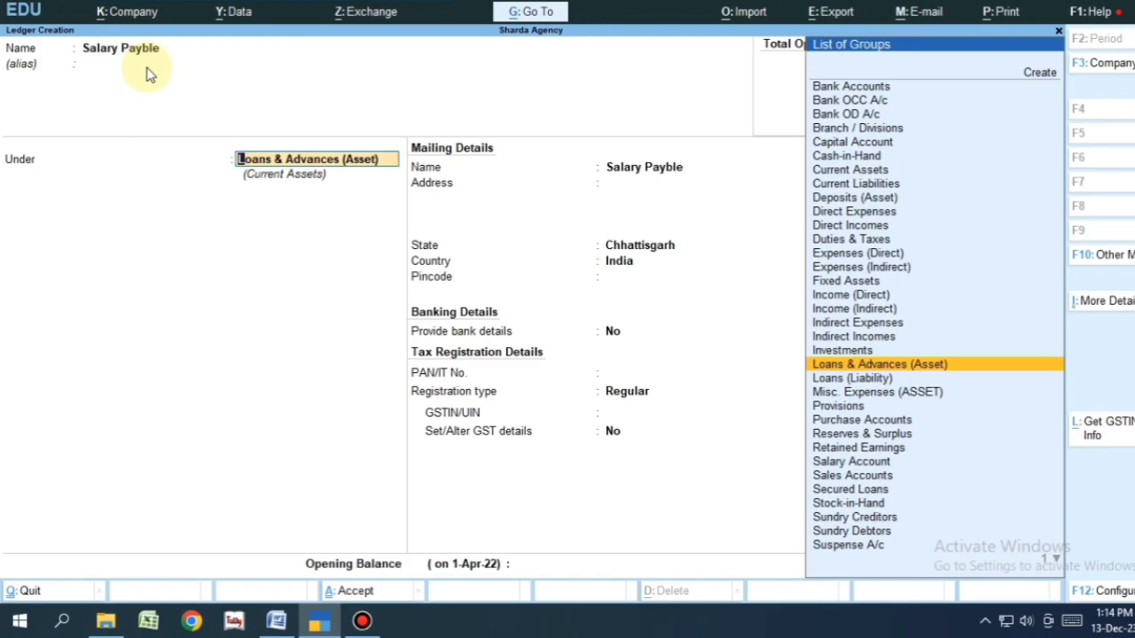
{"action": "type", "text": "Pro"}
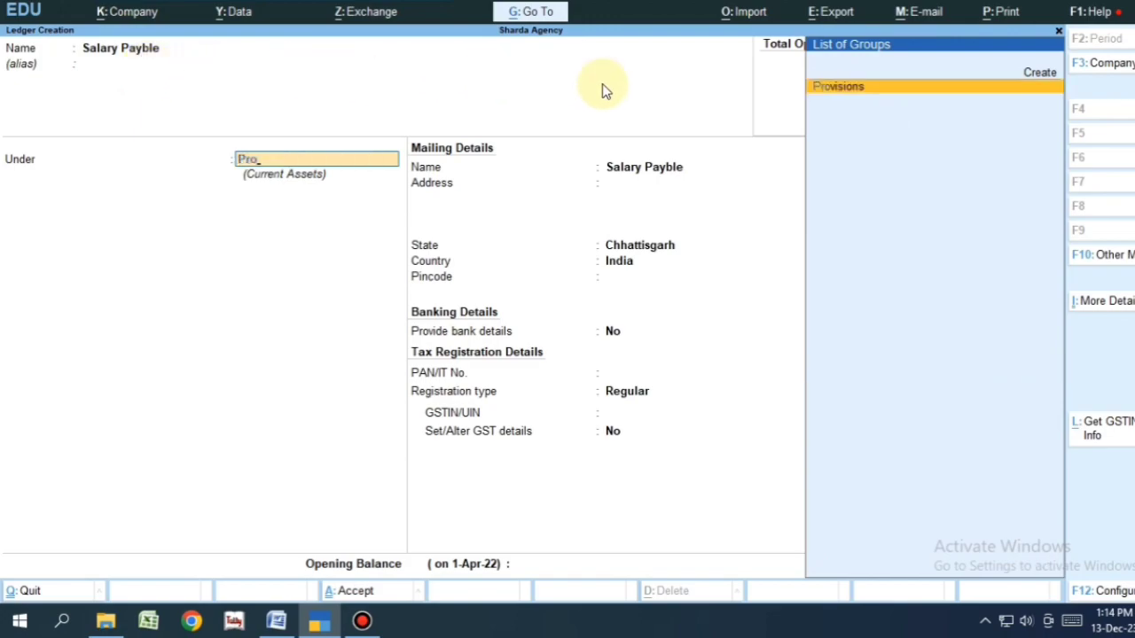
{"action": "left_click", "coordinate": [876, 85]}
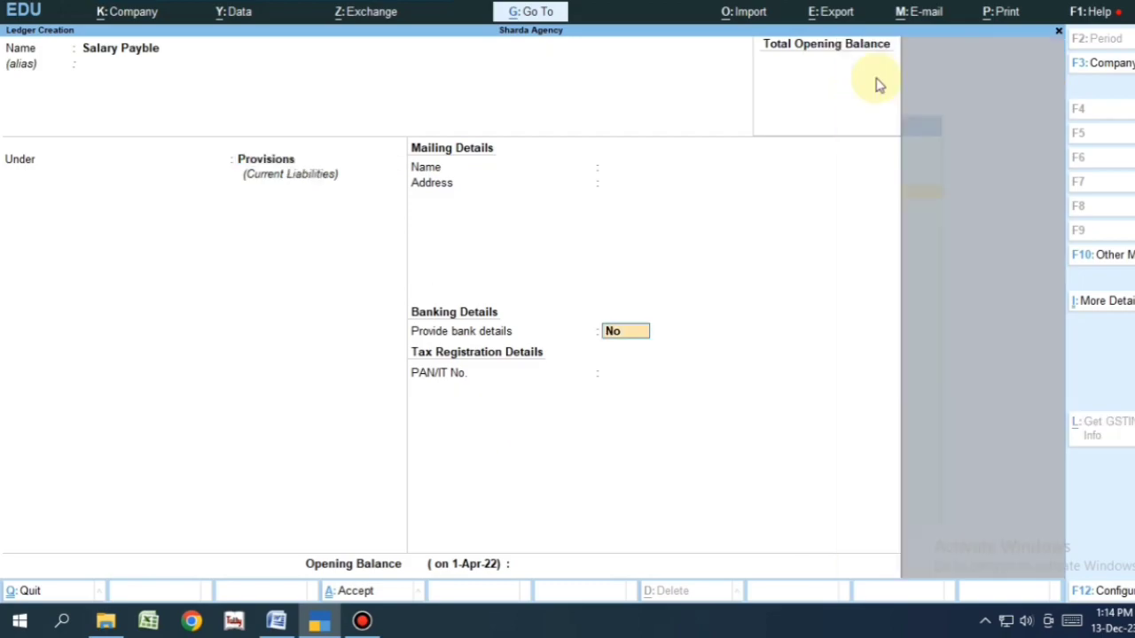
{"action": "key", "text": "ctrl"}
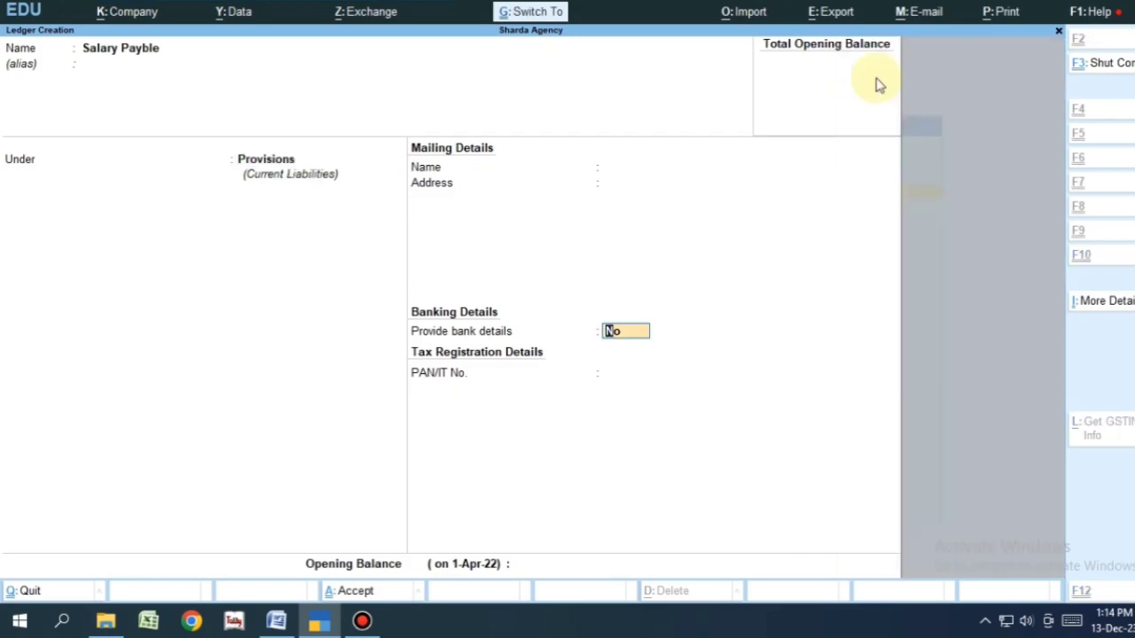
{"action": "key", "text": "ctrl+a"}
{"action": "key", "text": "Escape"}
{"action": "key", "text": "y"}
{"action": "key", "text": "Escape"}
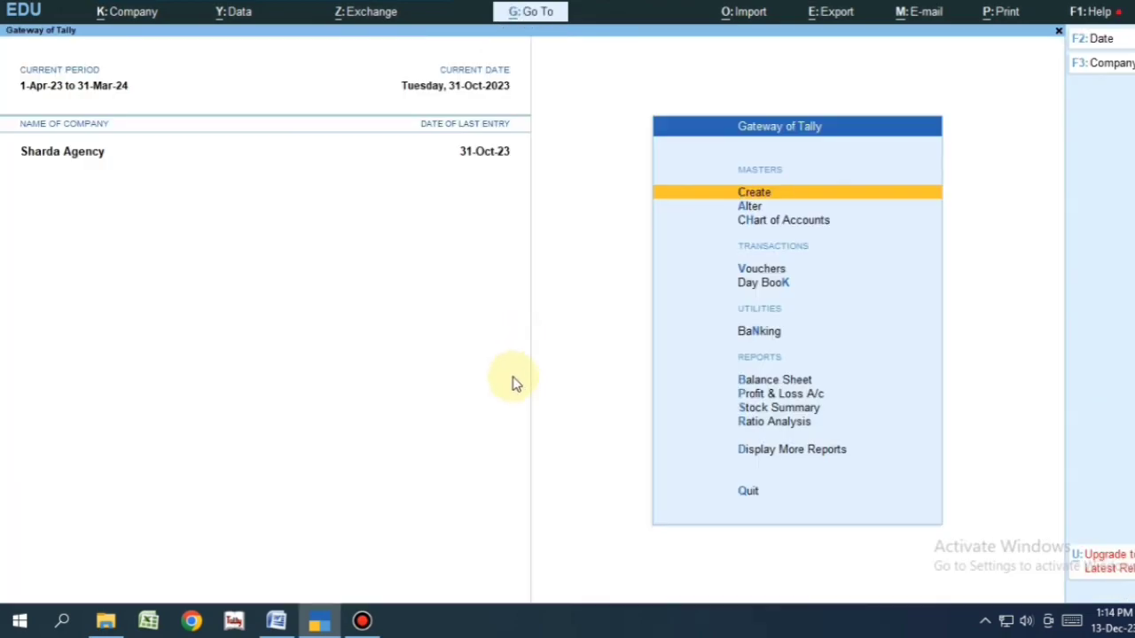
- Switch to the Word list and add "-(पिछले वित्तीय वर्ष के Income/Loss इसके अन्दर रखते है )" after Reserve and surplus or Retained Earning
{"action": "left_click", "coordinate": [276, 620]}
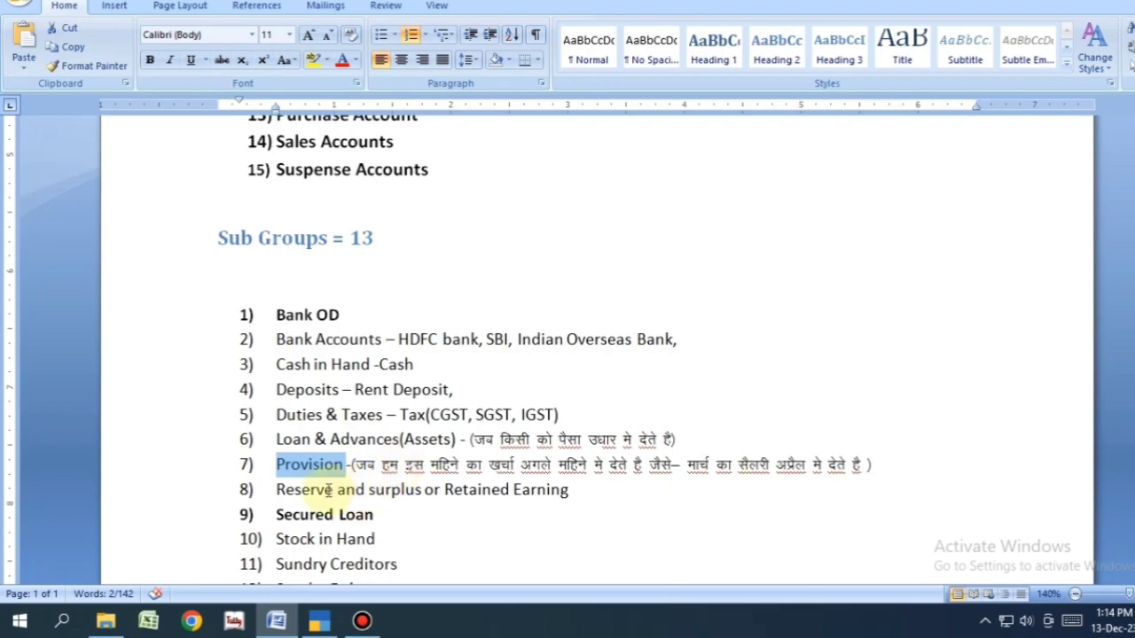
{"action": "left_click", "coordinate": [330, 489]}
{"action": "left_click_drag", "start_coordinate": [274, 489], "coordinate": [556, 488]}
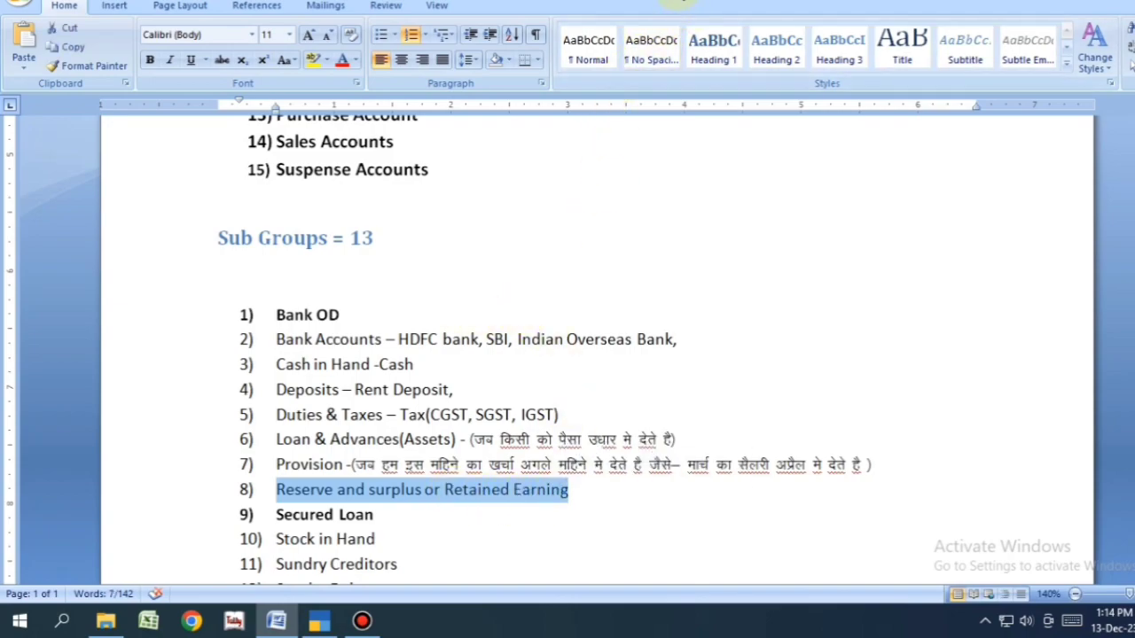
{"action": "left_click", "coordinate": [608, 527]}
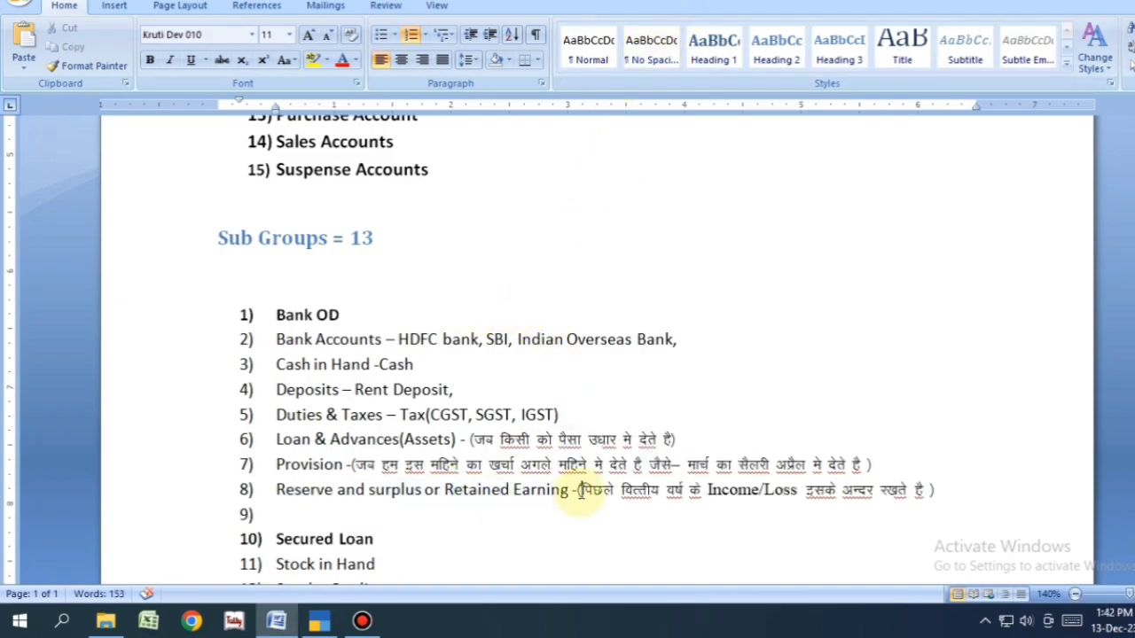
{"action": "left_click_drag", "start_coordinate": [573, 491], "coordinate": [931, 489]}
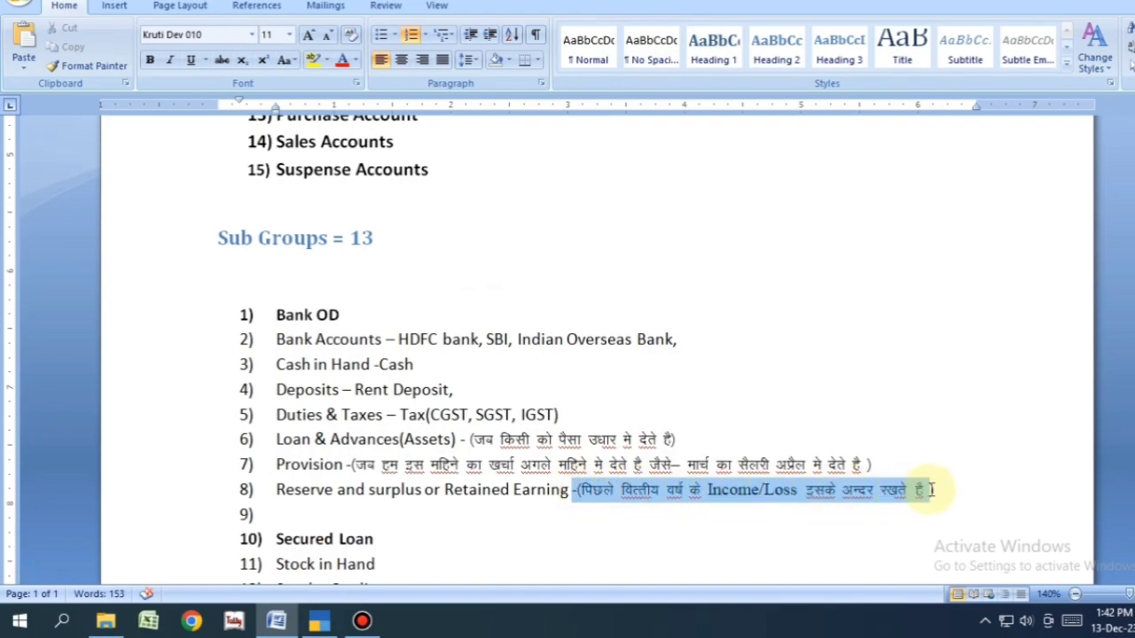
{"action": "left_click", "coordinate": [939, 490]}
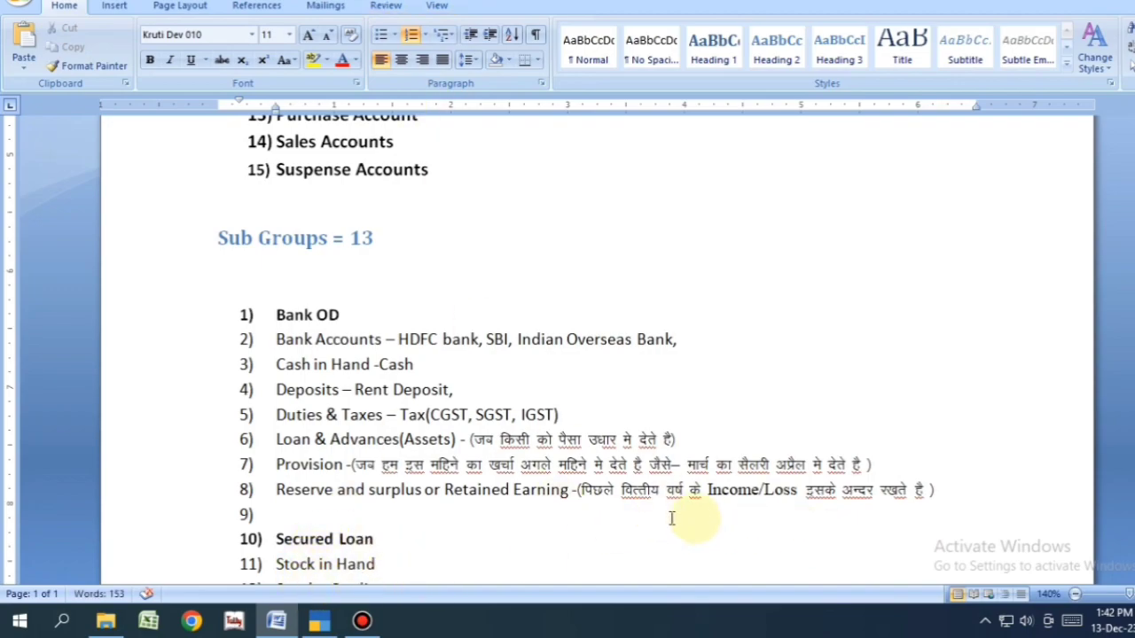
{"action": "left_click", "coordinate": [326, 514]}
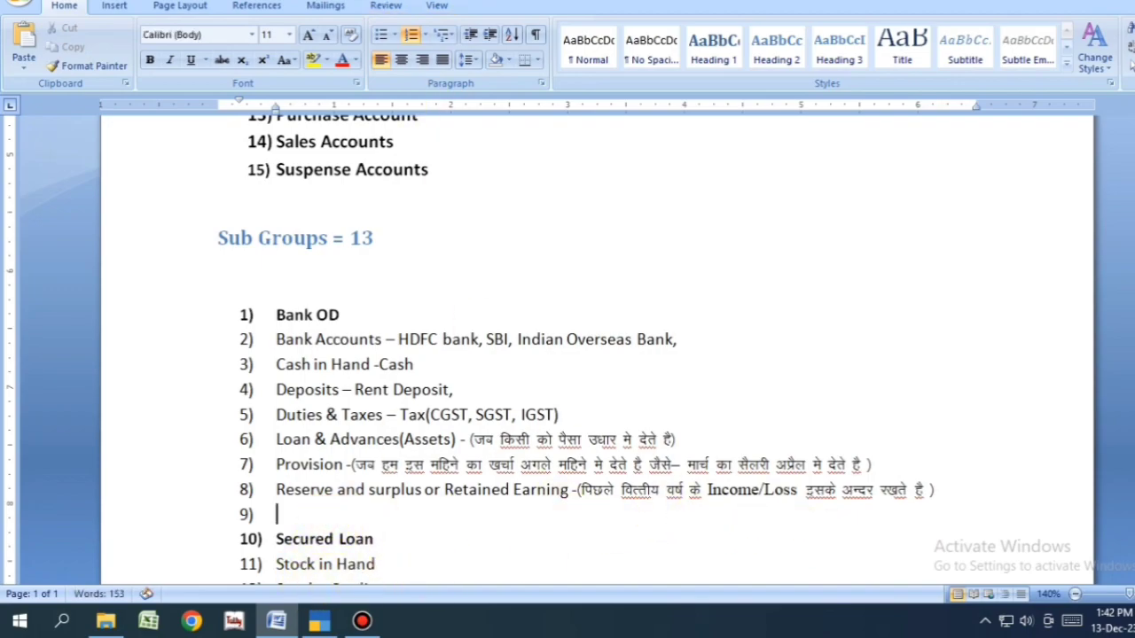
- Remove the empty numbered item between Reserve and surplus or Retained Earning and Secured Loan in the sub groups list
{"action": "key", "text": "Return"}
{"action": "key", "text": "Return"}
{"action": "key", "text": "BackSpace"}
{"action": "key", "text": "BackSpace"}
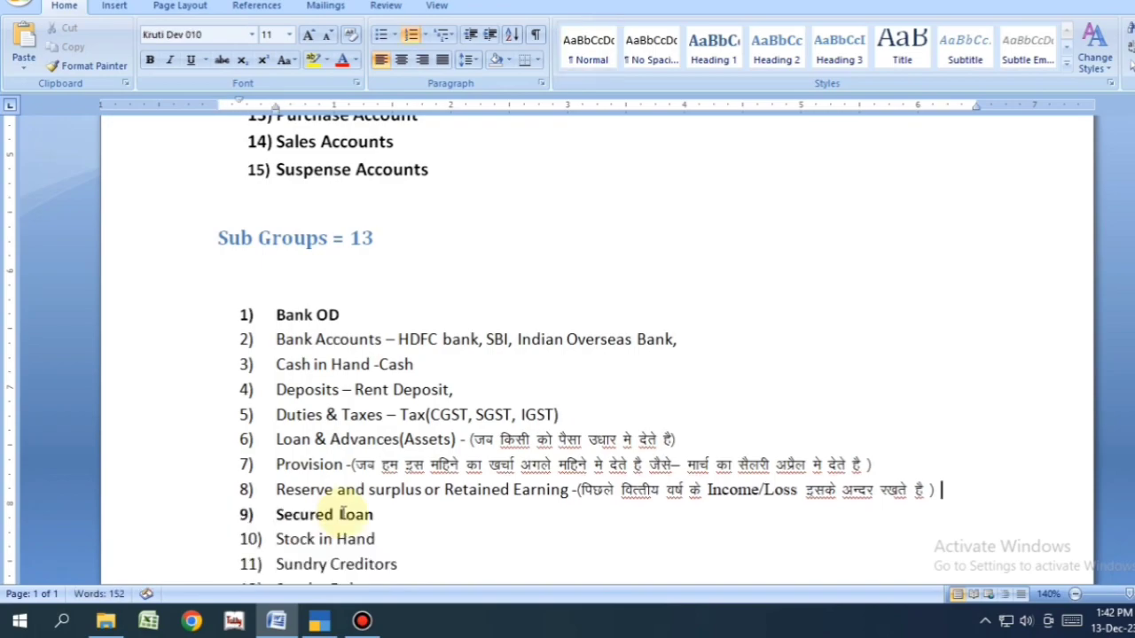
- Examine the remaining sub groups from Secured Loan through Unsecure Loan, including Stock in Hand, Sundry Creditors and Sundry Debtors
{"action": "scroll", "coordinate": [338, 532], "scroll_direction": "down", "scroll_amount": 2}
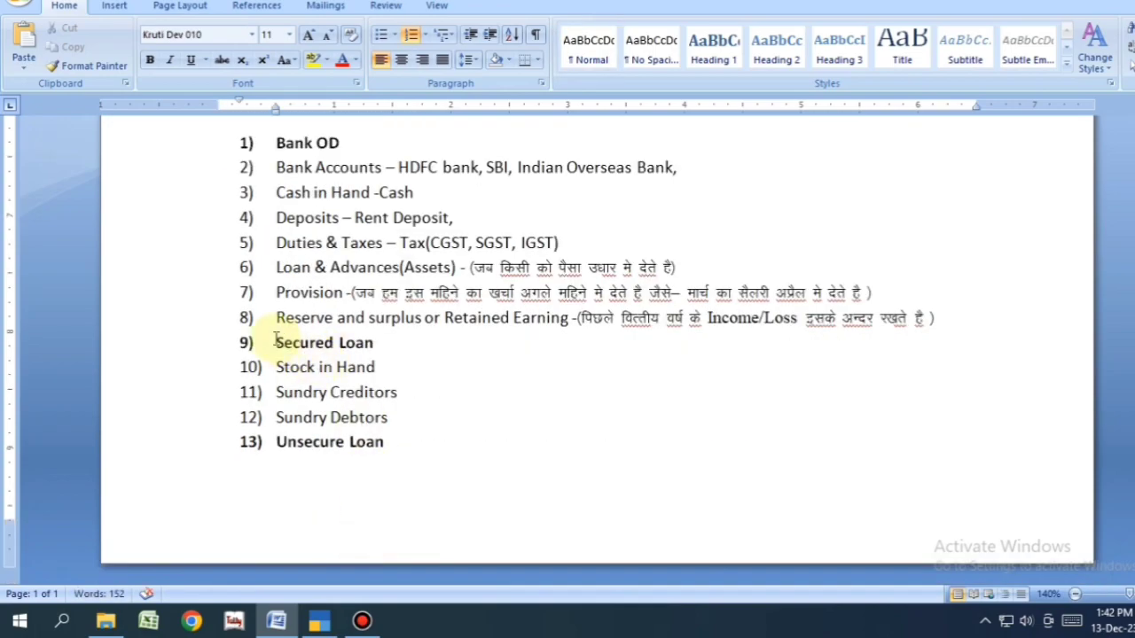
{"action": "left_click_drag", "start_coordinate": [285, 340], "coordinate": [367, 340]}
{"action": "key", "text": "ctrl+b"}
{"action": "left_click_drag", "start_coordinate": [277, 367], "coordinate": [390, 365]}
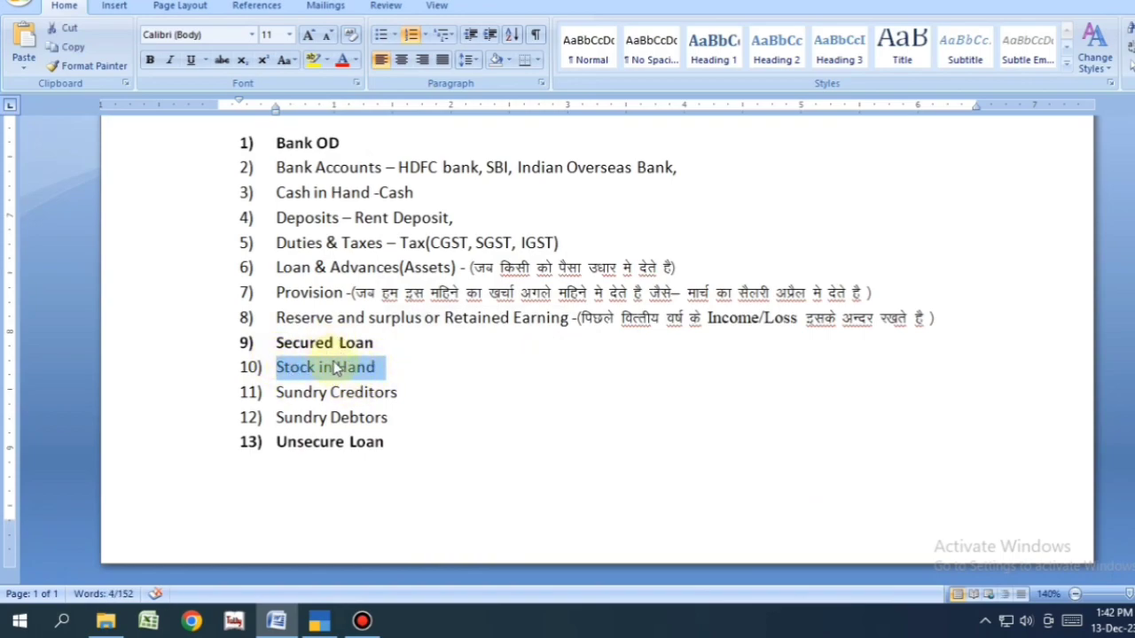
{"action": "left_click", "coordinate": [387, 371]}
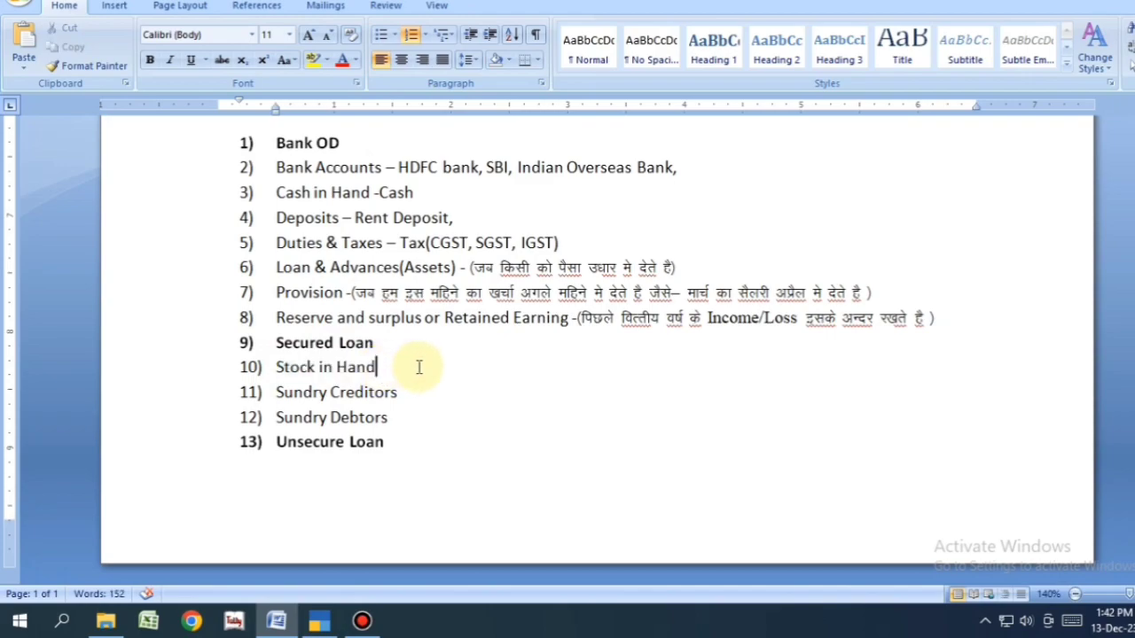
{"action": "left_click_drag", "start_coordinate": [275, 391], "coordinate": [383, 420]}
{"action": "scroll", "coordinate": [393, 372], "scroll_direction": "up", "scroll_amount": 5}
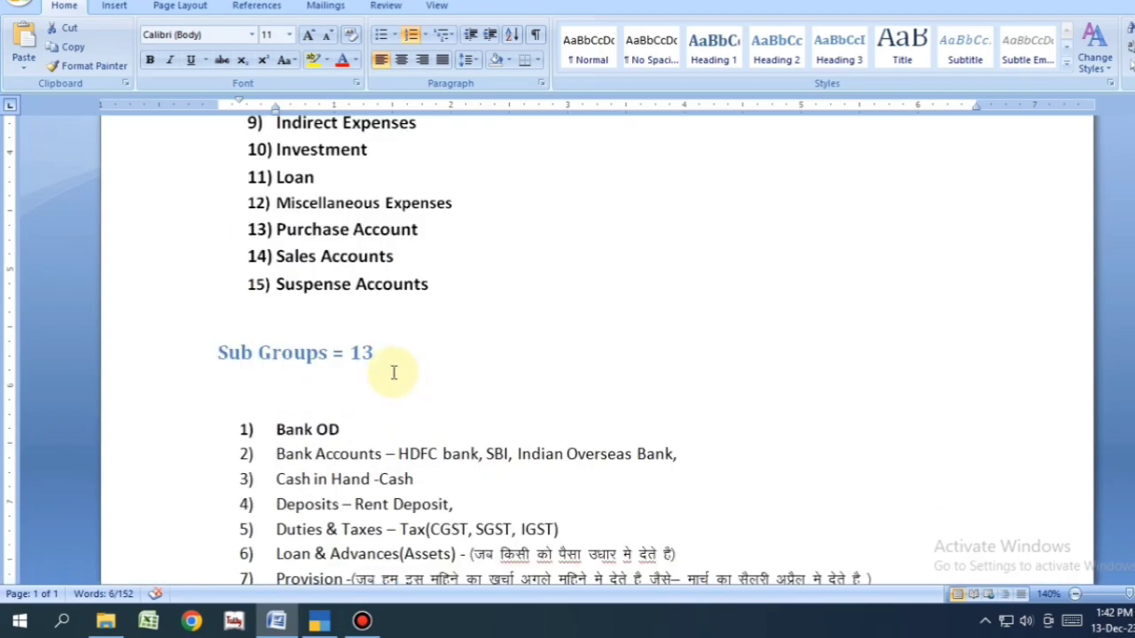
{"action": "scroll", "coordinate": [335, 393], "scroll_direction": "up", "scroll_amount": 5}
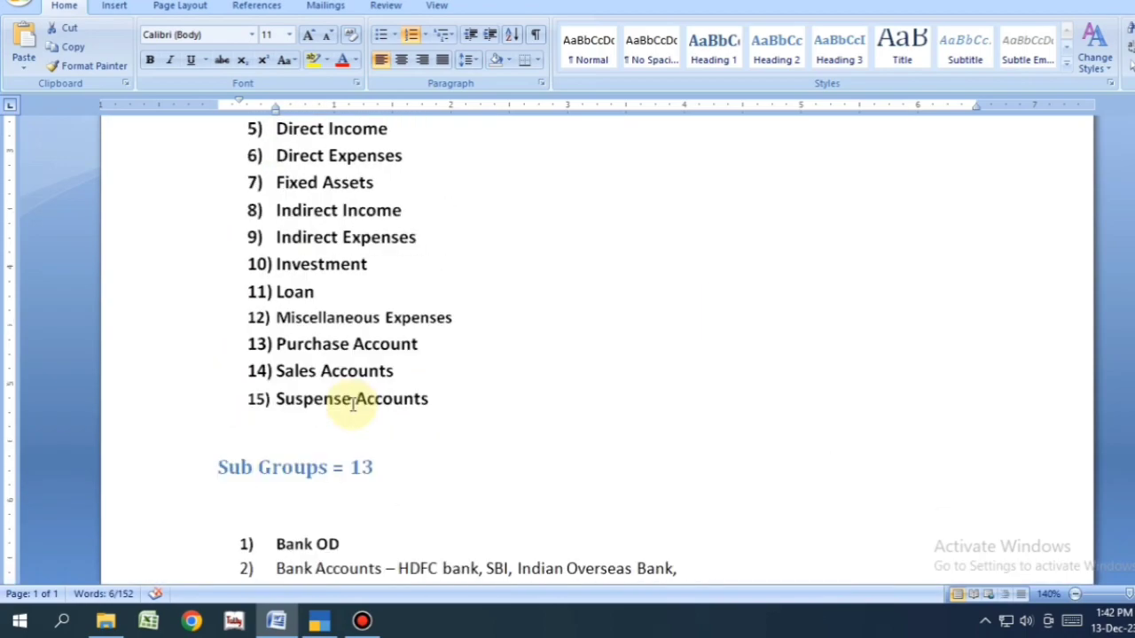
{"action": "scroll", "coordinate": [364, 478], "scroll_direction": "down", "scroll_amount": 2}
{"action": "scroll", "coordinate": [364, 495], "scroll_direction": "down", "scroll_amount": 1}
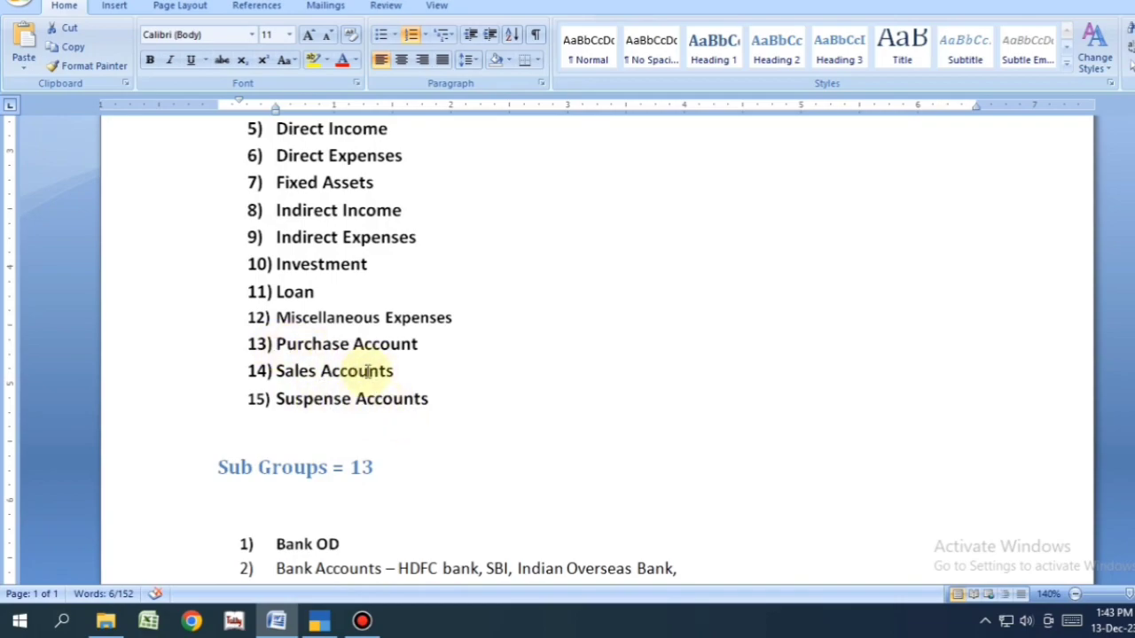
{"action": "scroll", "coordinate": [375, 374], "scroll_direction": "down", "scroll_amount": 5}
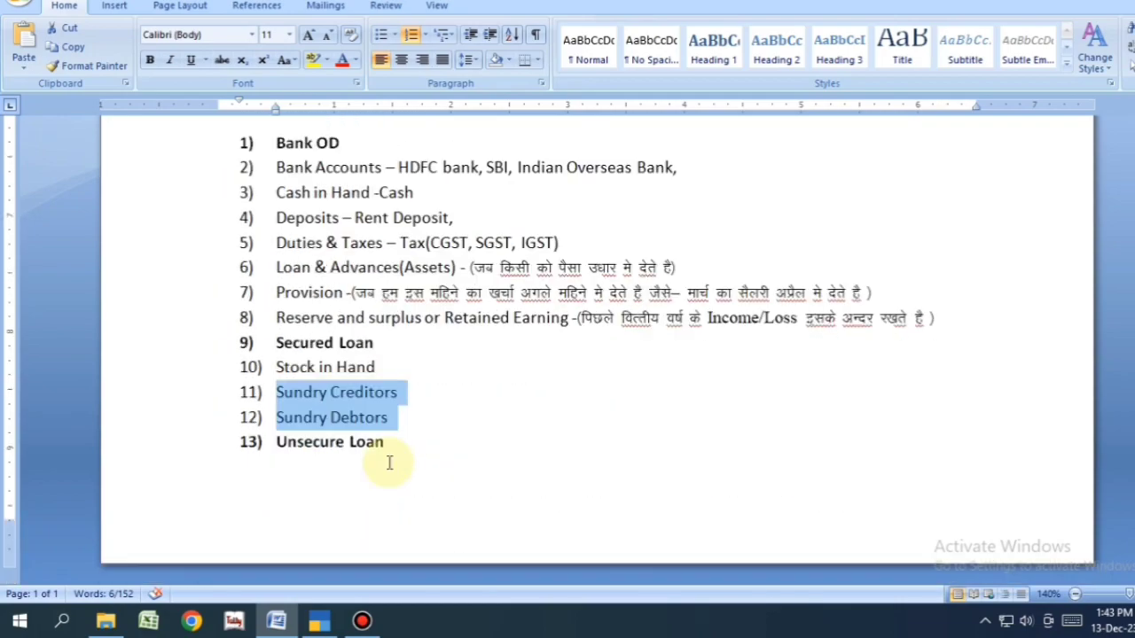
{"action": "left_click", "coordinate": [390, 455]}
- Review the complete primary groups list, from Branch/ Division to Suspense Accounts, together with the sub groups list
{"action": "scroll", "coordinate": [403, 337], "scroll_direction": "up", "scroll_amount": 3}
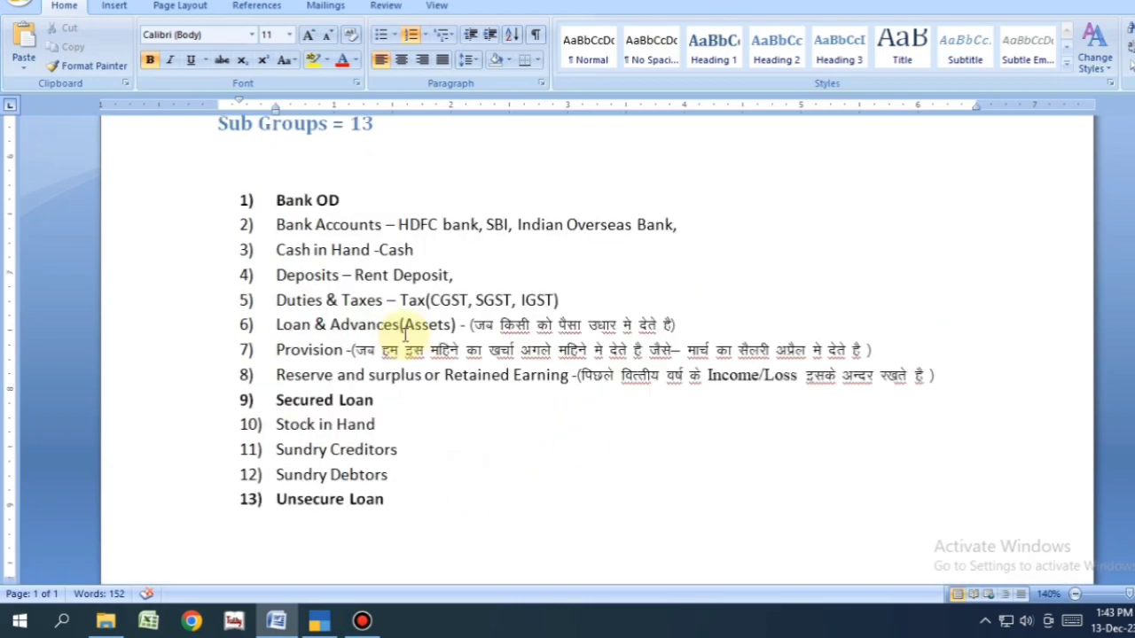
{"action": "scroll", "coordinate": [402, 343], "scroll_direction": "up", "scroll_amount": 3}
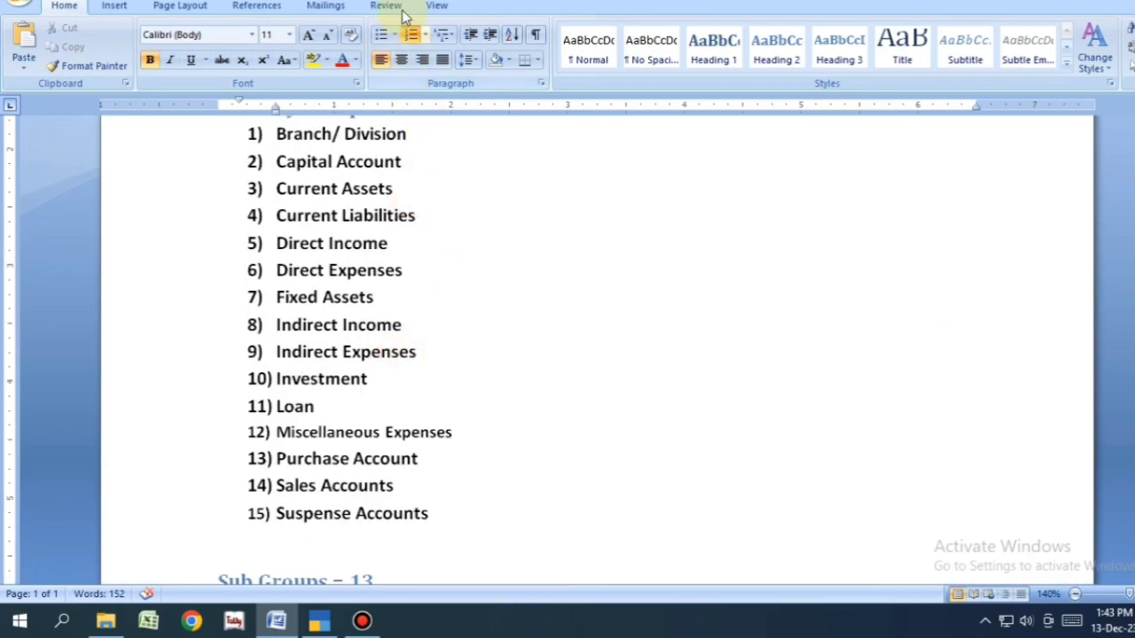
{"action": "scroll", "coordinate": [405, 337], "scroll_direction": "down", "scroll_amount": 2}
{"action": "scroll", "coordinate": [405, 349], "scroll_direction": "up", "scroll_amount": 2}
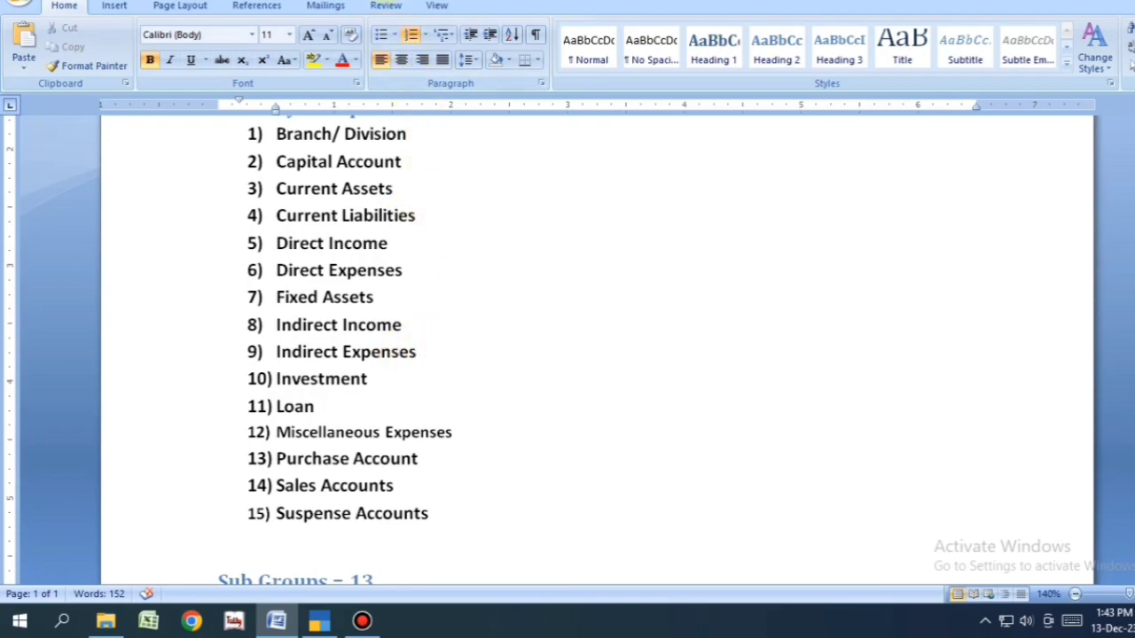
{"action": "scroll", "coordinate": [400, 337], "scroll_direction": "down", "scroll_amount": 3}
{"action": "scroll", "coordinate": [405, 329], "scroll_direction": "up", "scroll_amount": 3}
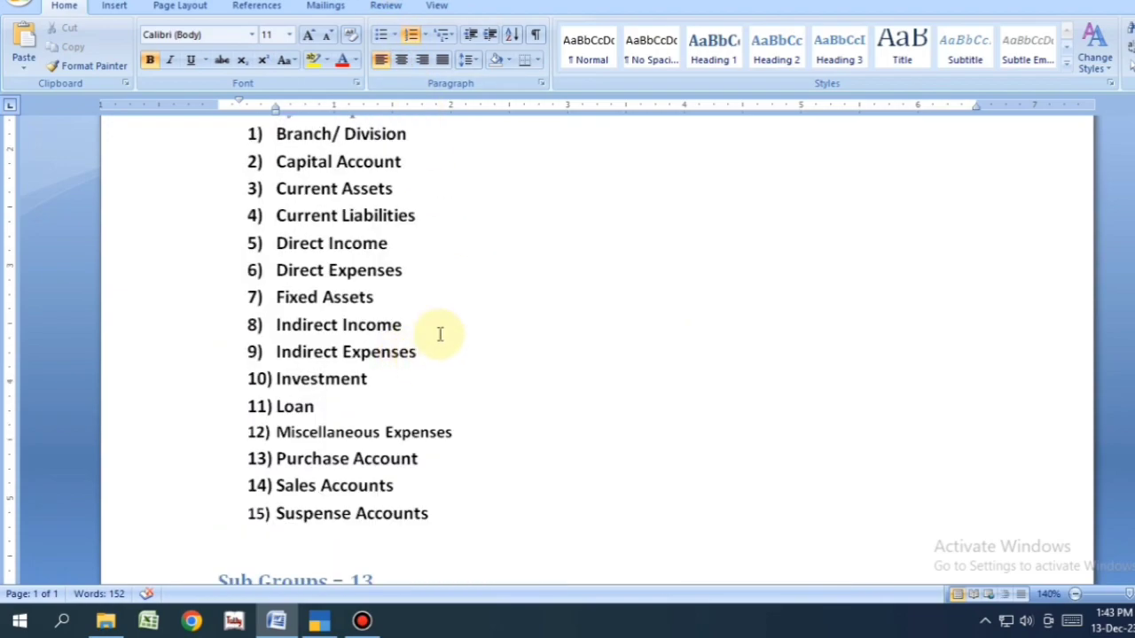
{"action": "scroll", "coordinate": [406, 342], "scroll_direction": "down", "scroll_amount": 3}
{"action": "scroll", "coordinate": [405, 347], "scroll_direction": "up", "scroll_amount": 3}
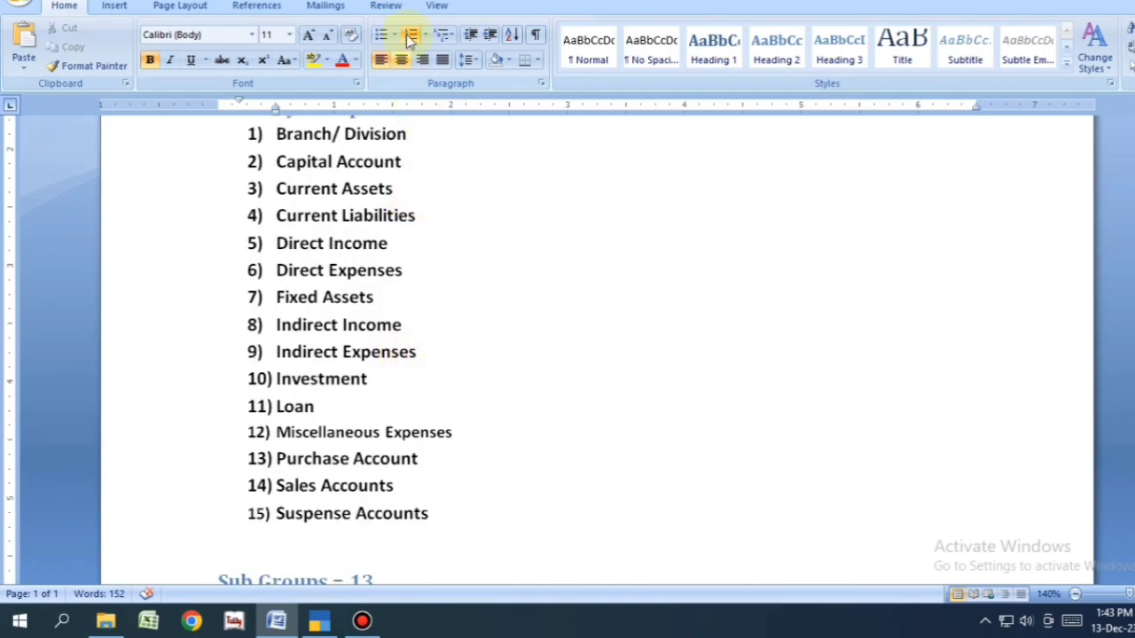